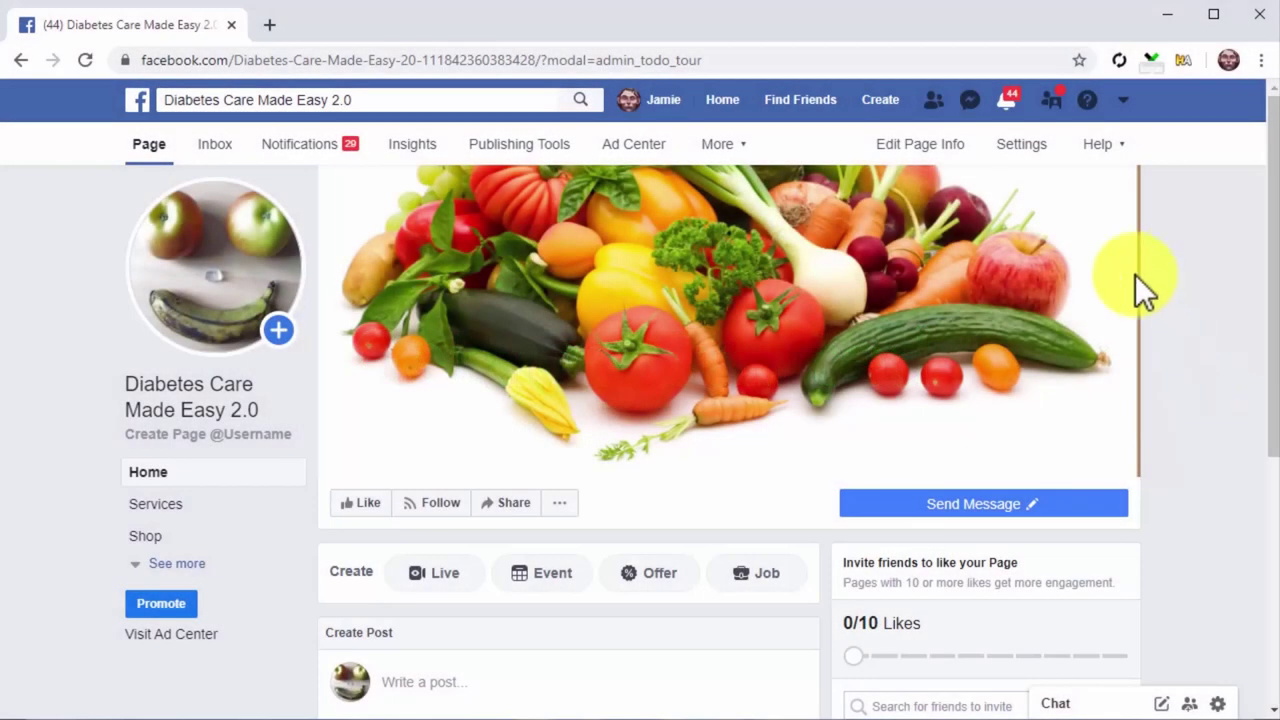
Step: Open Ads Manager at facebook.com/adsmanager
{"action": "left_click", "coordinate": [960, 62]}
{"action": "type", "text": "facebook.com/adsmanager"}
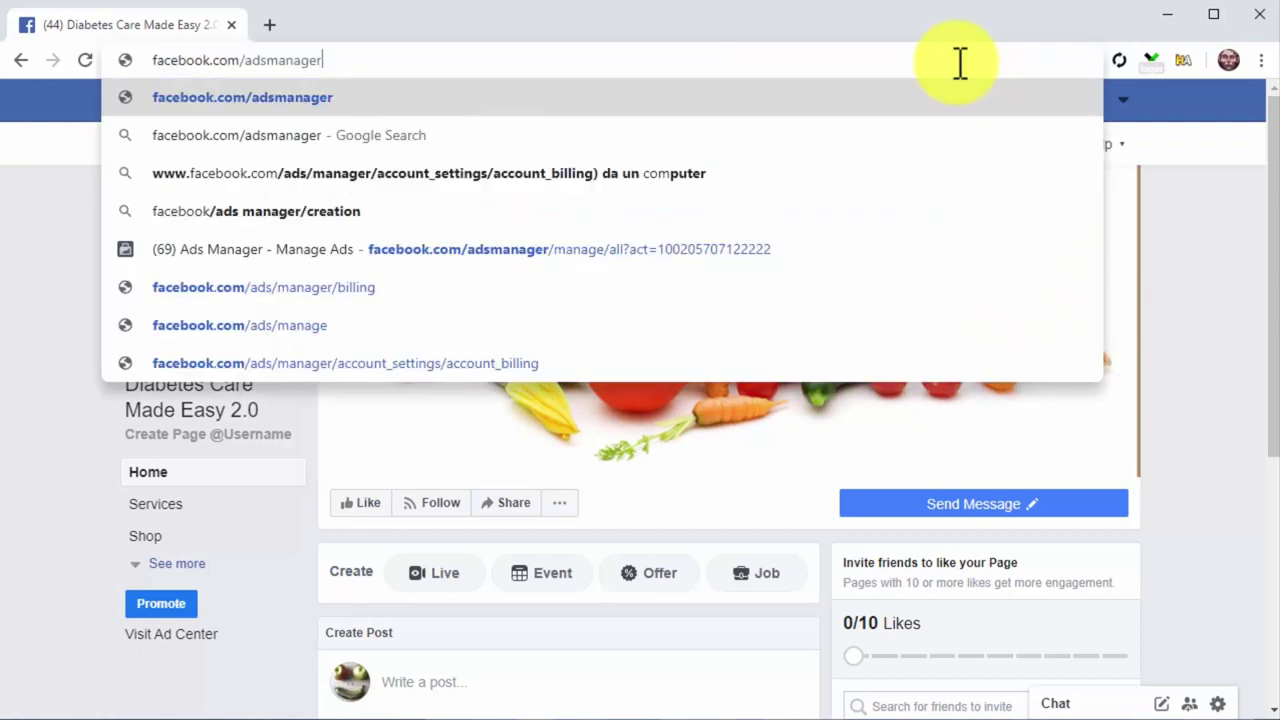
{"action": "key", "text": "Return"}
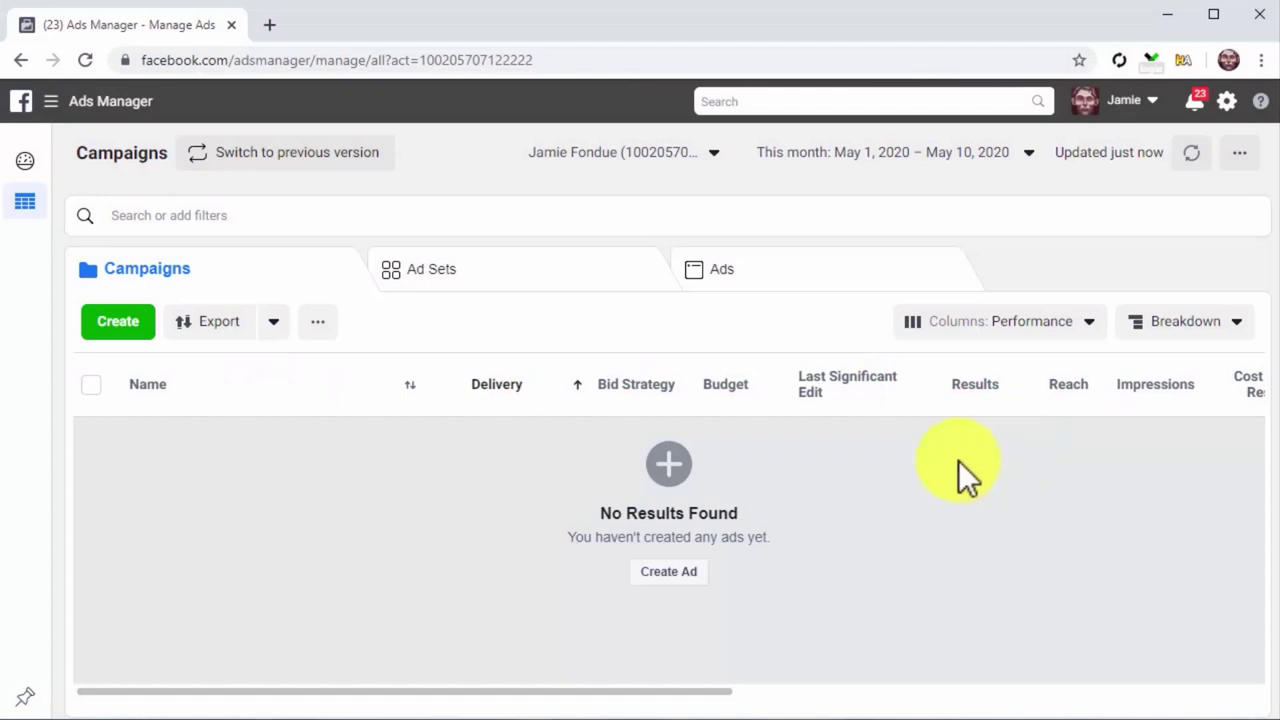
Step: Start creating an ad with Engagement as the marketing objective and Post engagement as the engagement type
{"action": "left_click", "coordinate": [668, 580]}
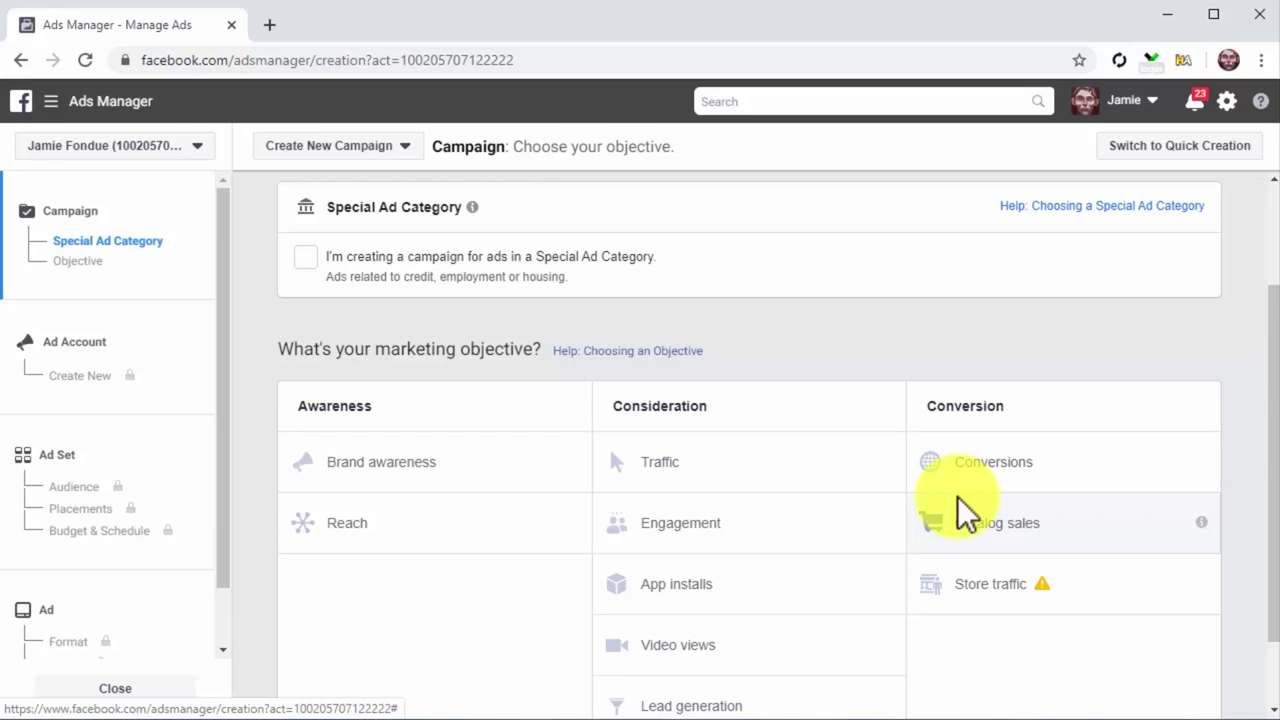
{"action": "left_click", "coordinate": [854, 520]}
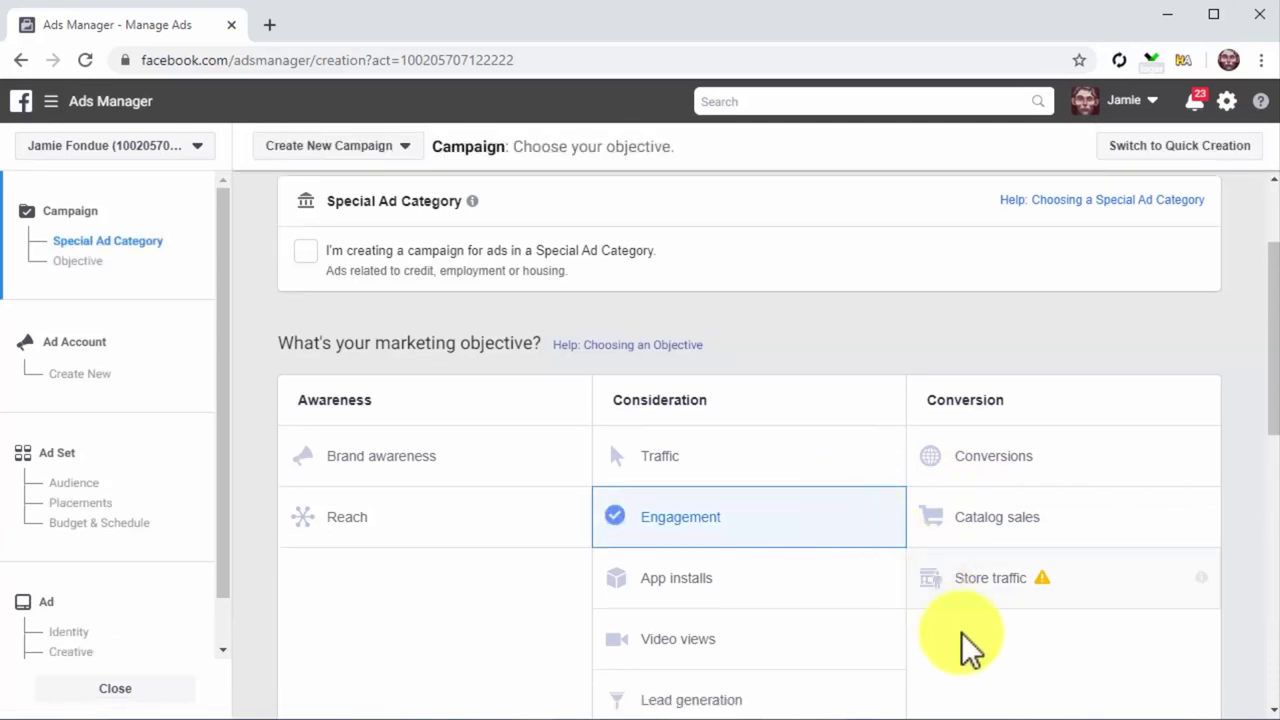
{"action": "left_click", "coordinate": [688, 520]}
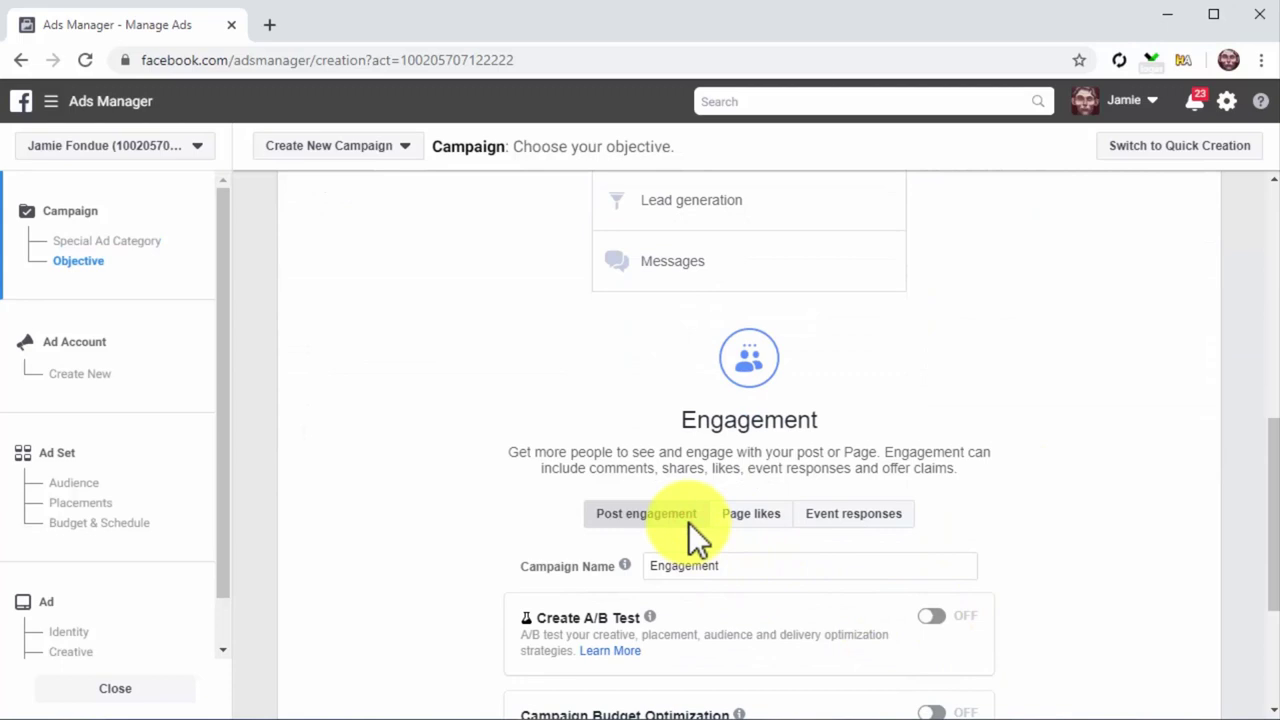
Step: Name the campaign "FB Post for Insta" and proceed to the ad account setup
{"action": "left_click", "coordinate": [748, 562]}
{"action": "type", "text": "FB Post for Insta"}
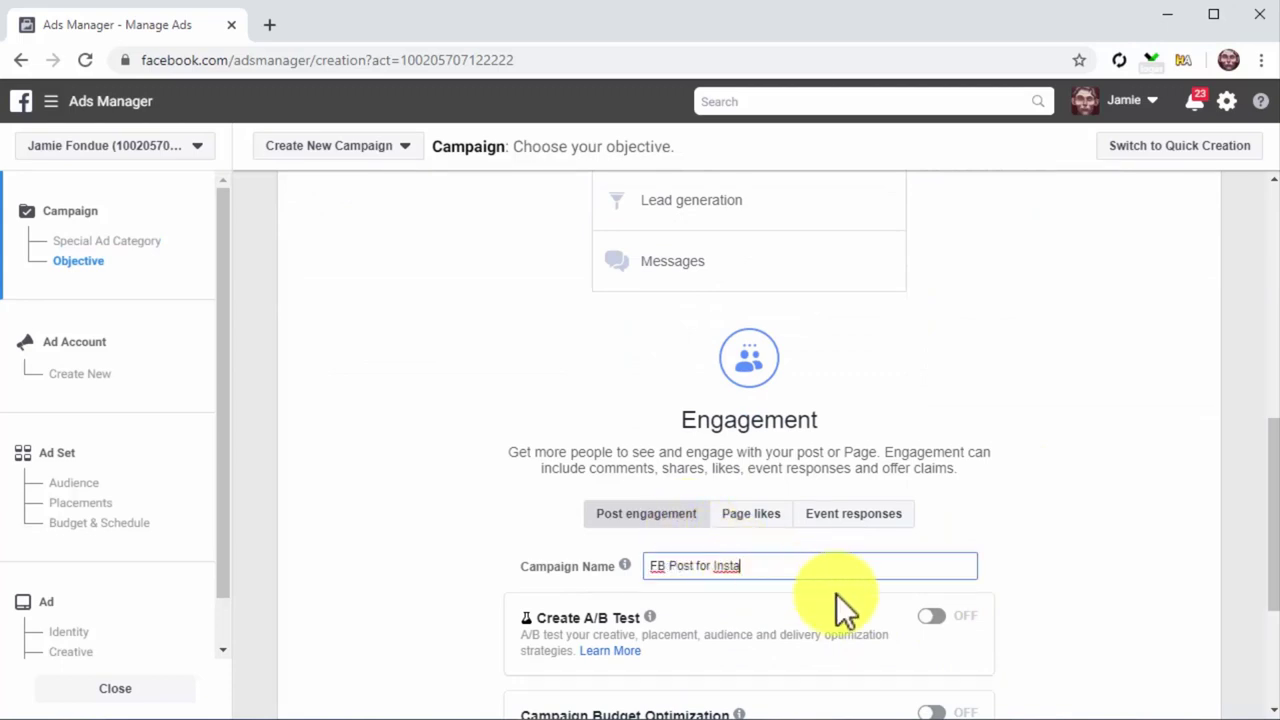
{"action": "scroll", "coordinate": [997, 650], "scroll_direction": "down", "scroll_amount": 3}
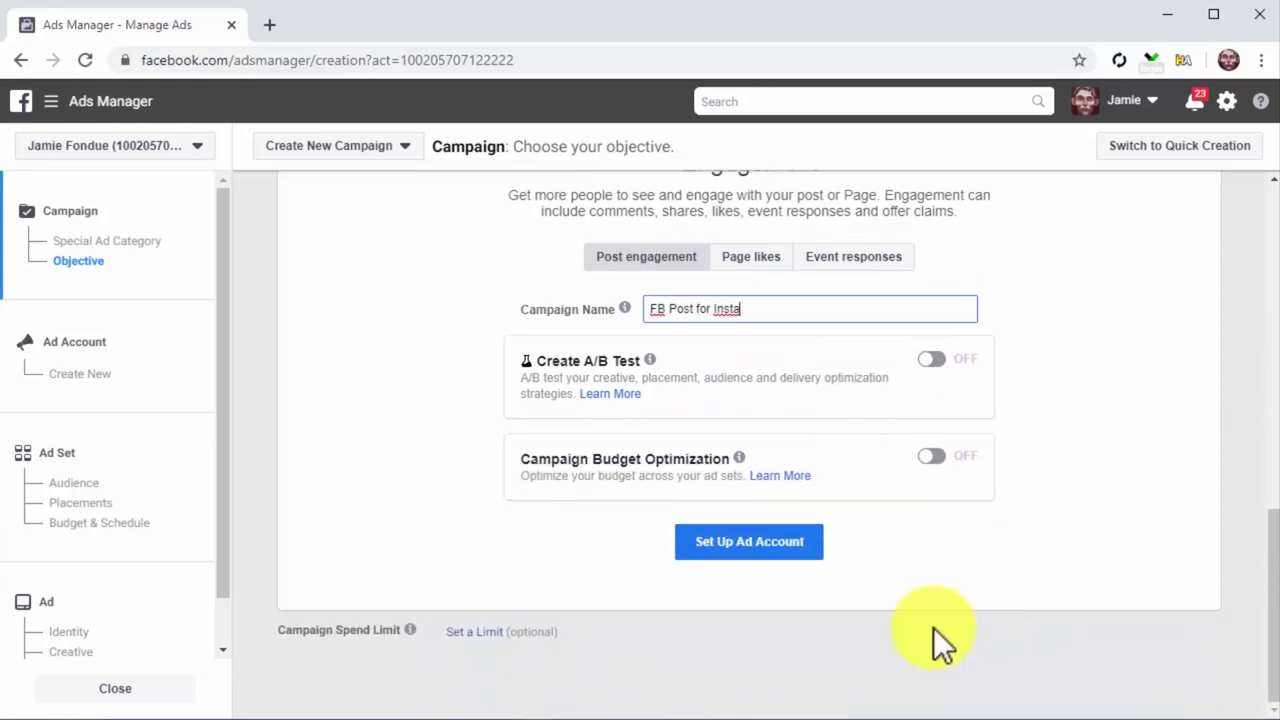
{"action": "left_click", "coordinate": [763, 543]}
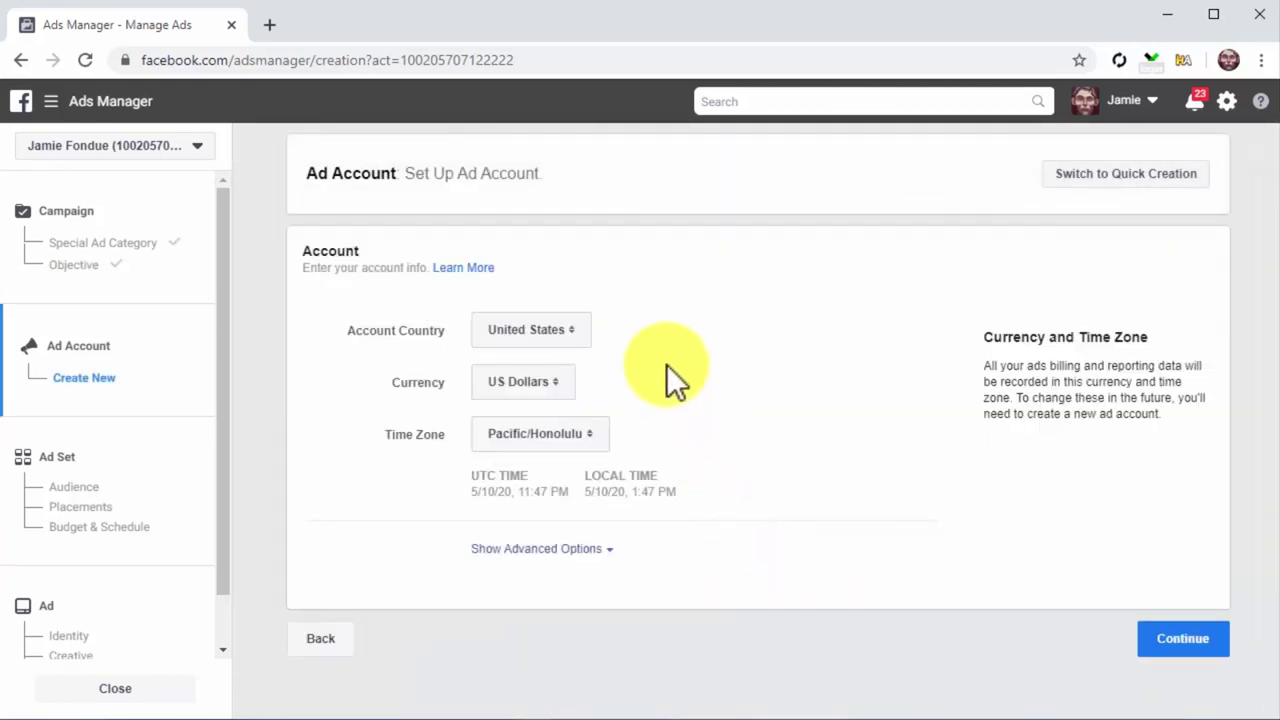
Step: Check the account country, currency and time zone choices, keeping United States, US Dollars and Pacific/Honolulu, and continue to the ad set
{"action": "left_click", "coordinate": [578, 336]}
{"action": "left_click", "coordinate": [580, 331]}
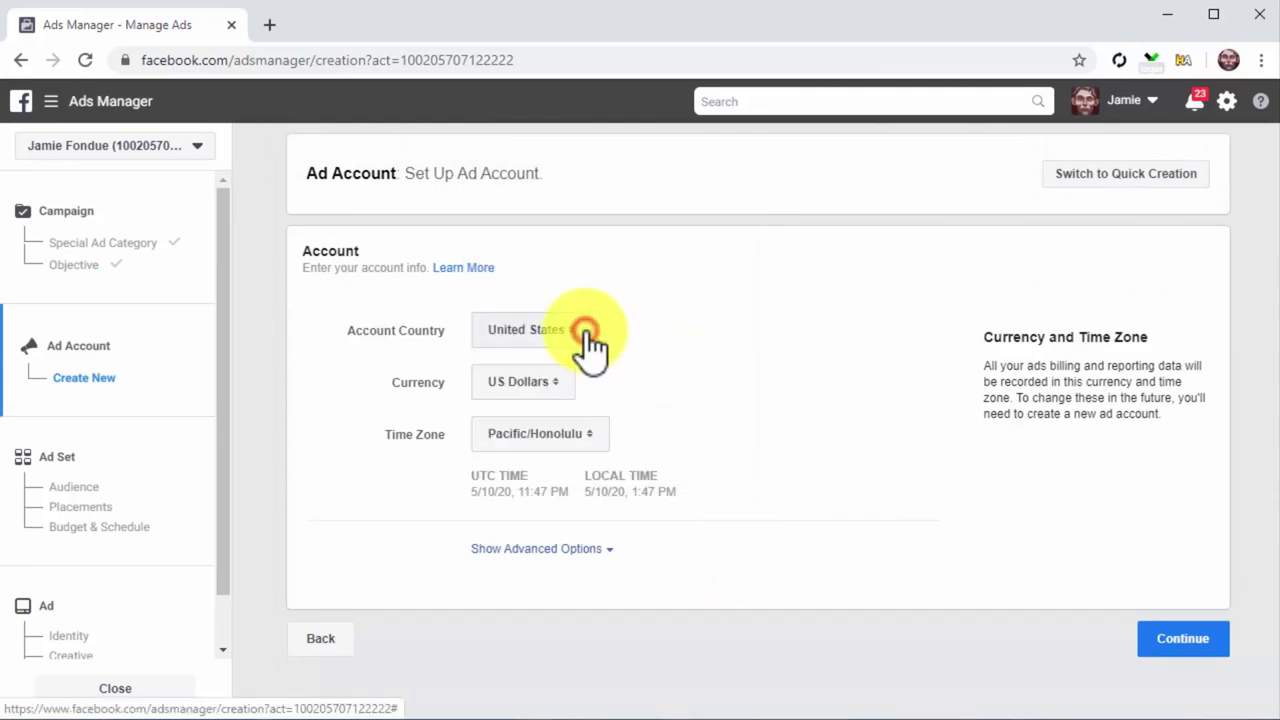
{"action": "left_click", "coordinate": [512, 372]}
{"action": "left_click", "coordinate": [514, 371]}
{"action": "left_click", "coordinate": [540, 433]}
{"action": "left_click", "coordinate": [545, 445]}
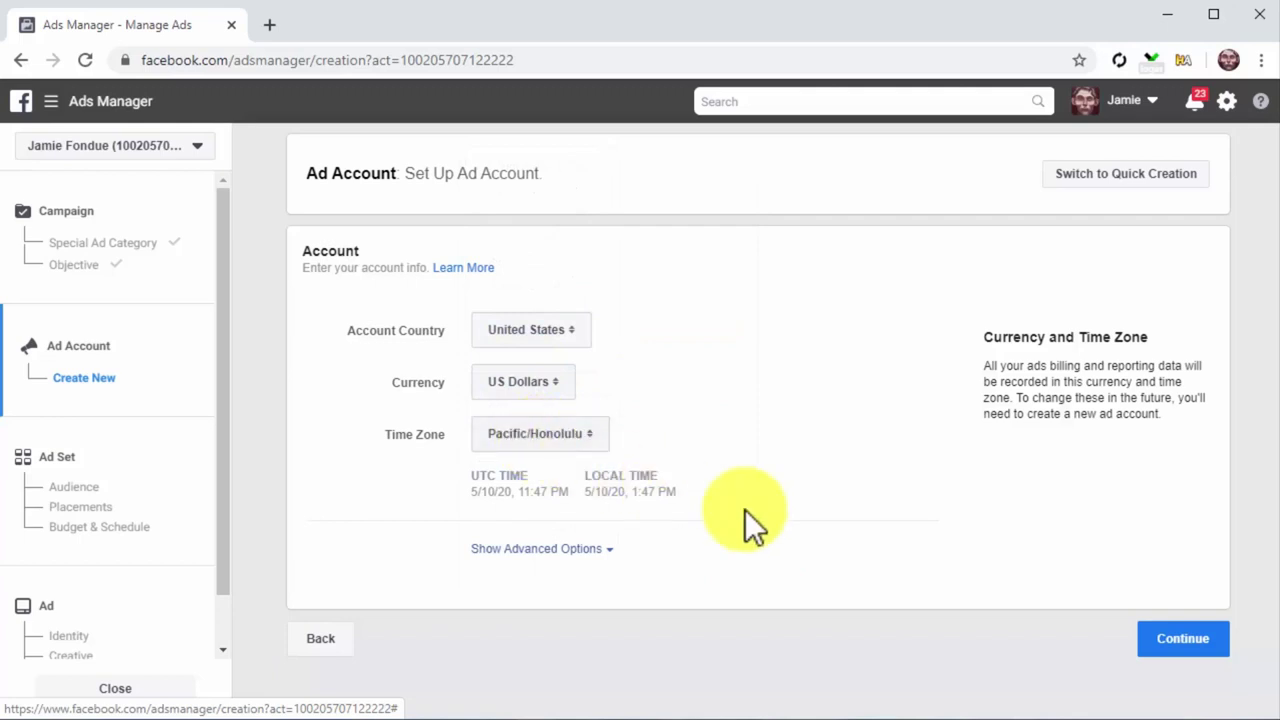
{"action": "left_click", "coordinate": [1190, 645]}
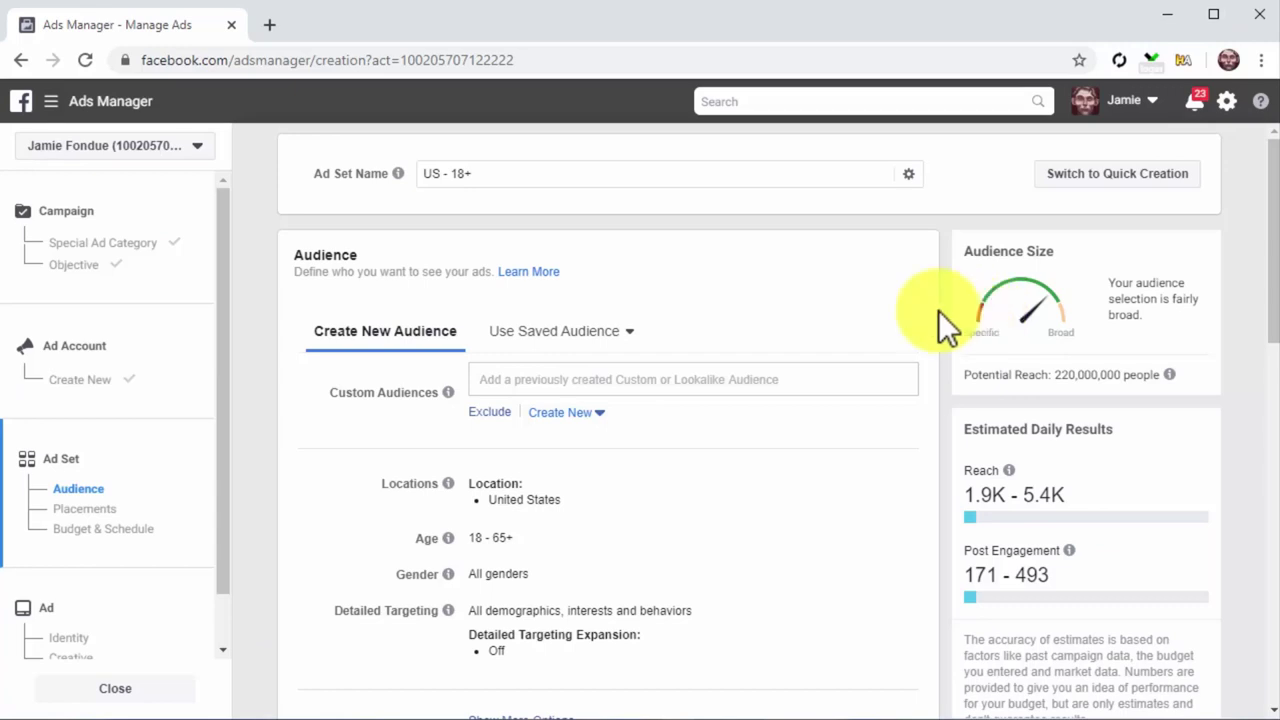
Step: Rename the ad set as "FB Post Campaign Ad Set"
{"action": "left_click", "coordinate": [650, 177]}
{"action": "key", "text": "BackSpace"}
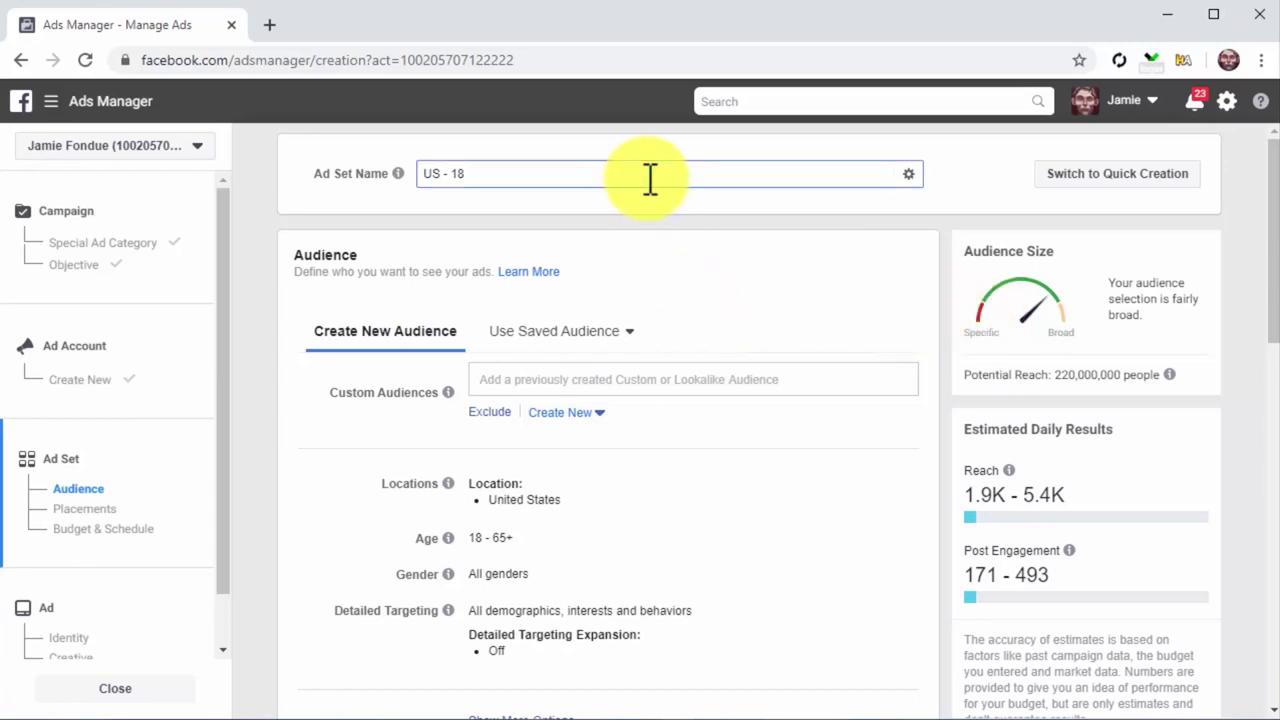
{"action": "key", "text": "BackSpace"}
{"action": "key", "text": "BackSpace"}
{"action": "key", "text": "BackSpace"}
{"action": "key", "text": "BackSpace"}
{"action": "key", "text": "BackSpace"}
{"action": "key", "text": "BackSpace"}
{"action": "key", "text": "BackSpace"}
{"action": "type", "text": "FB Post Campaign Ad Set"}
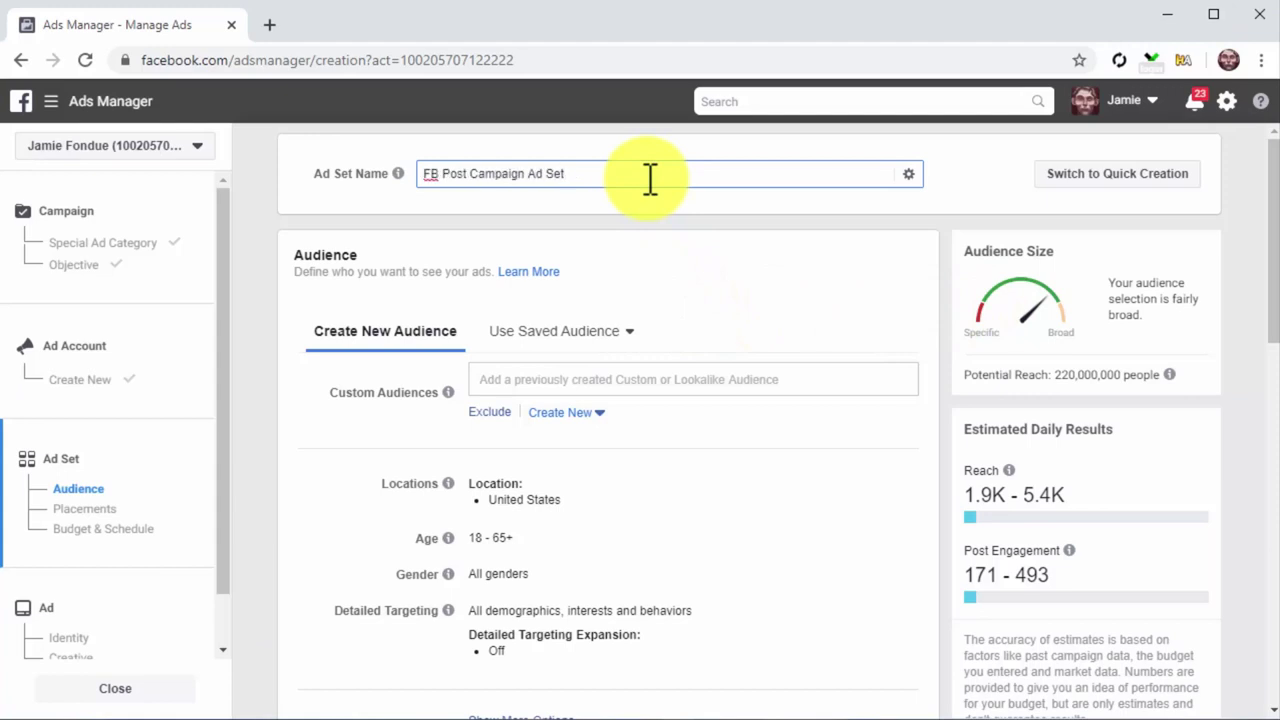
Step: Add Canada and Australia to the audience locations alongside the United States
{"action": "mouse_move", "coordinate": [877, 547]}
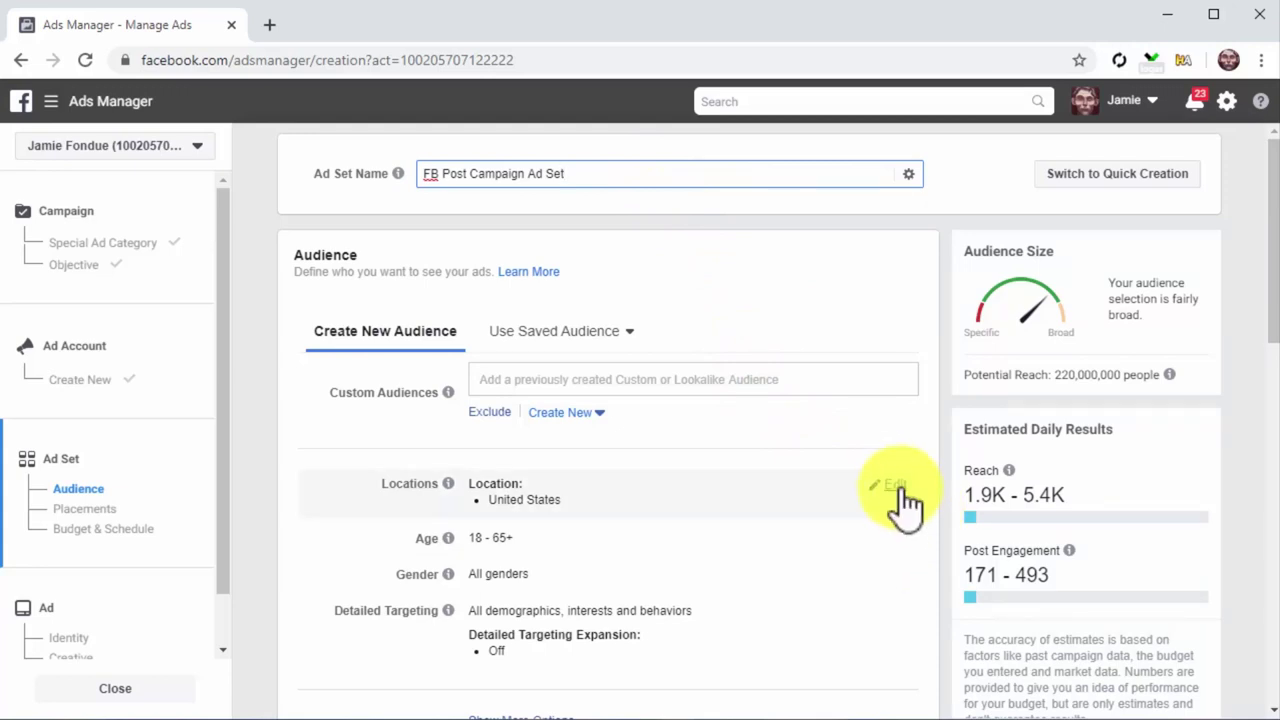
{"action": "left_click", "coordinate": [893, 486]}
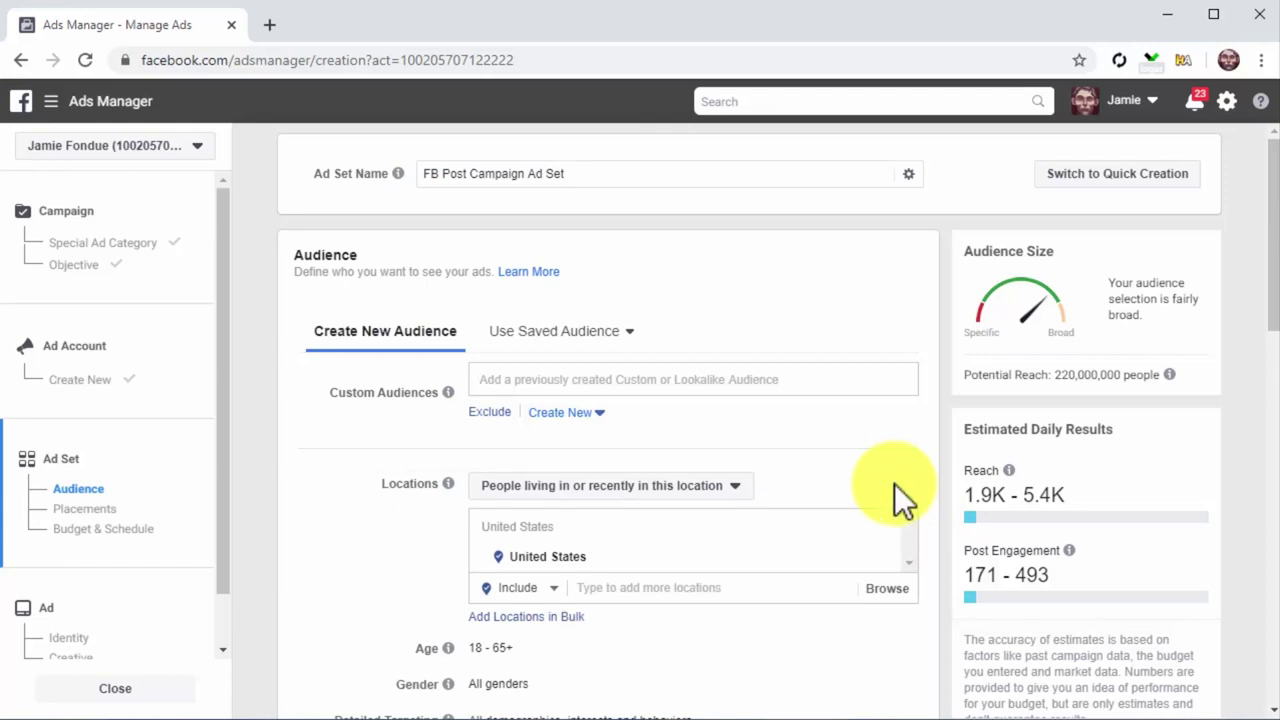
{"action": "left_click", "coordinate": [742, 587]}
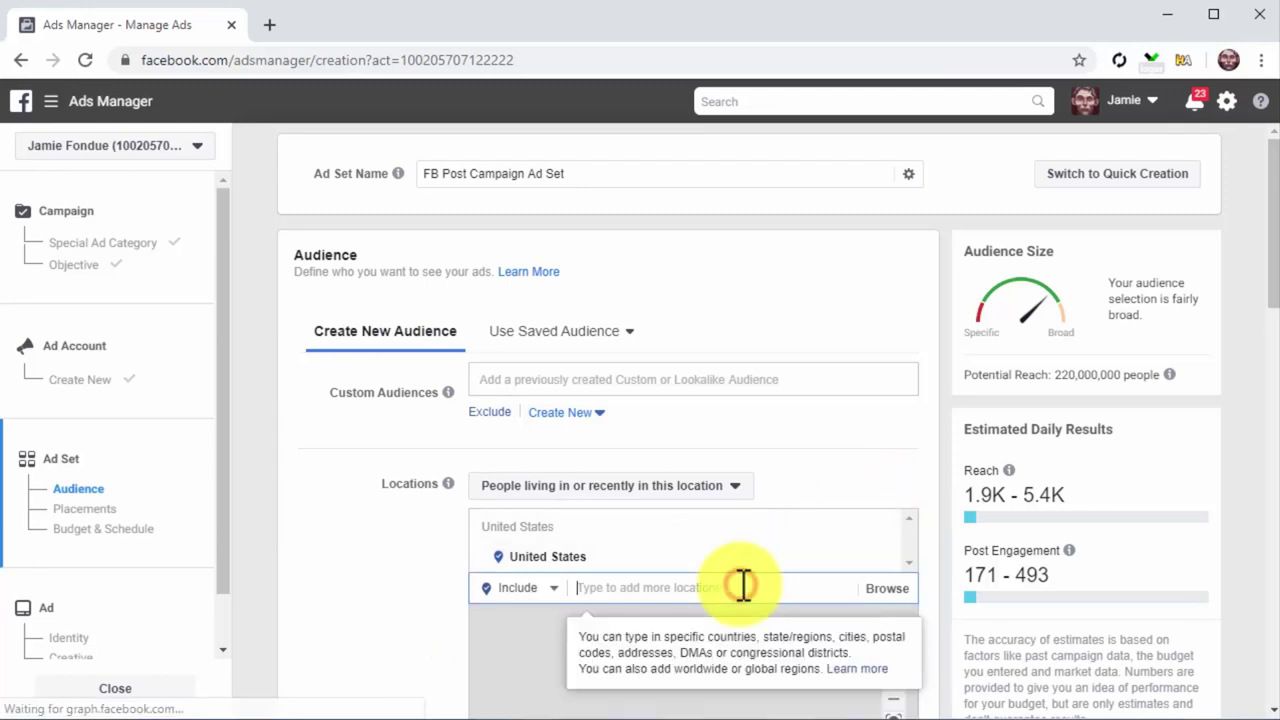
{"action": "type", "text": "canada"}
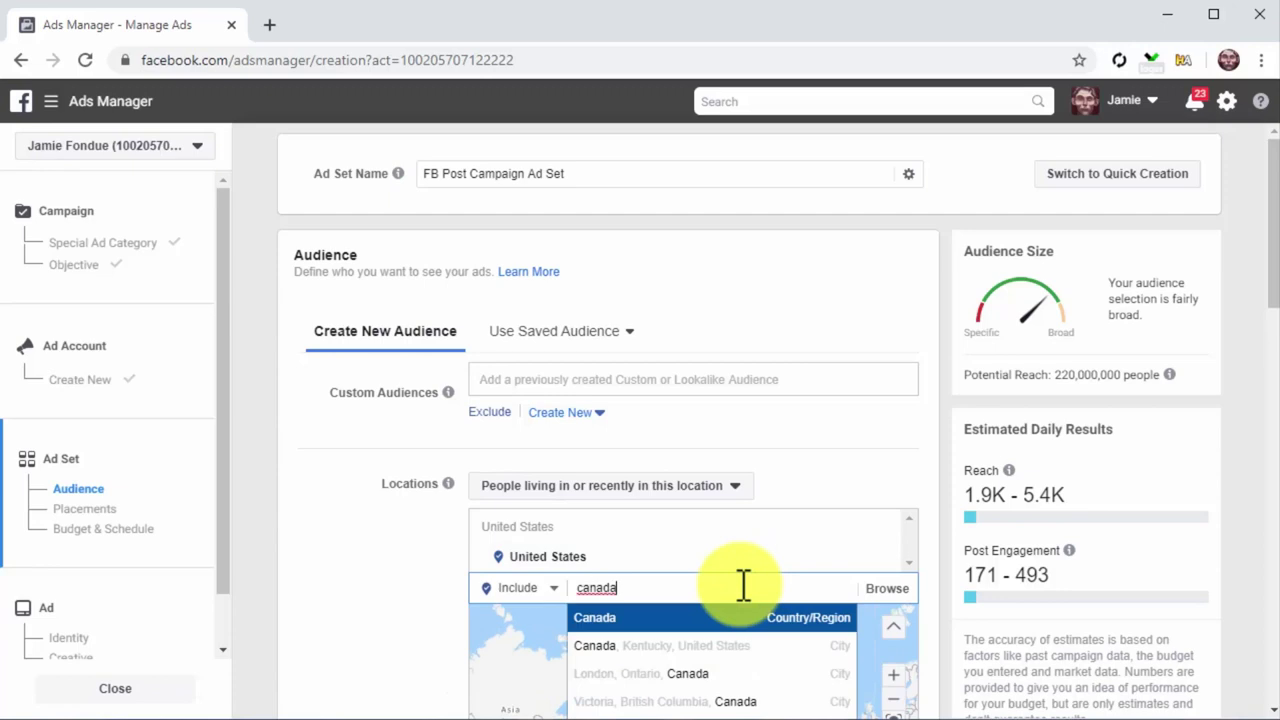
{"action": "left_click", "coordinate": [718, 618]}
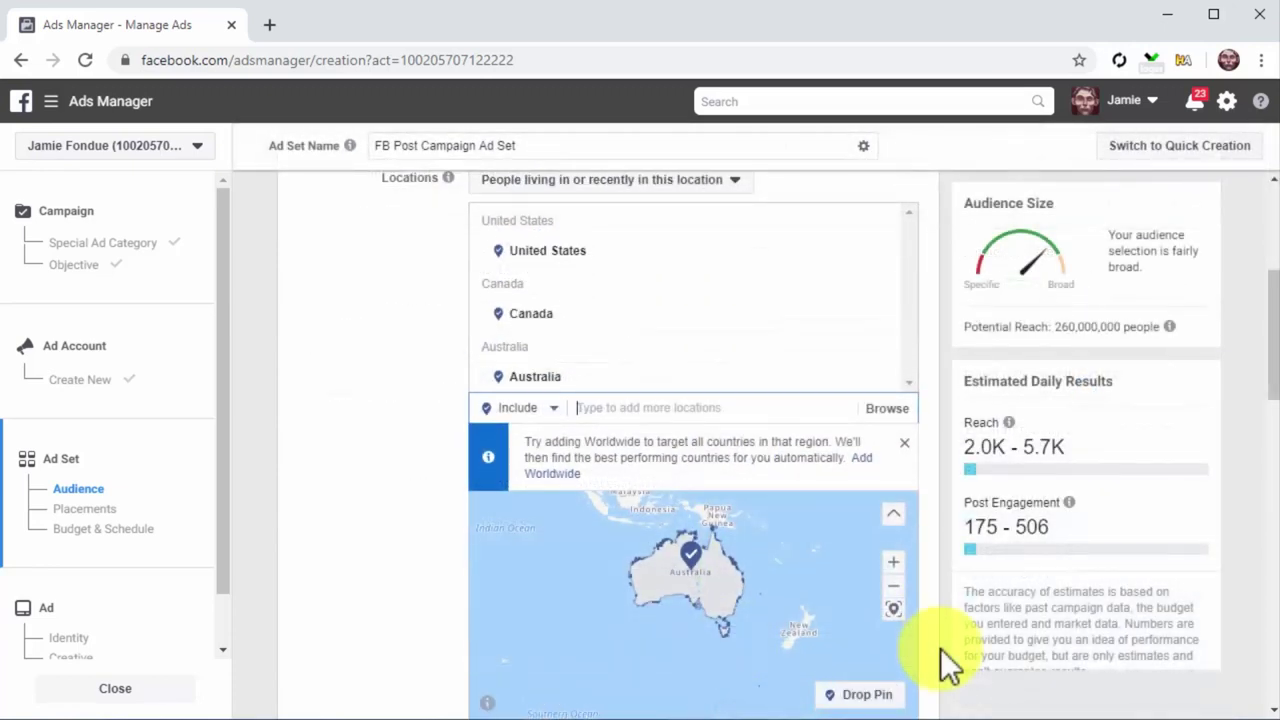
Step: Set the audience age range to 25–55 and open the gender setting for editing
{"action": "scroll", "coordinate": [940, 648], "scroll_direction": "down", "scroll_amount": 3}
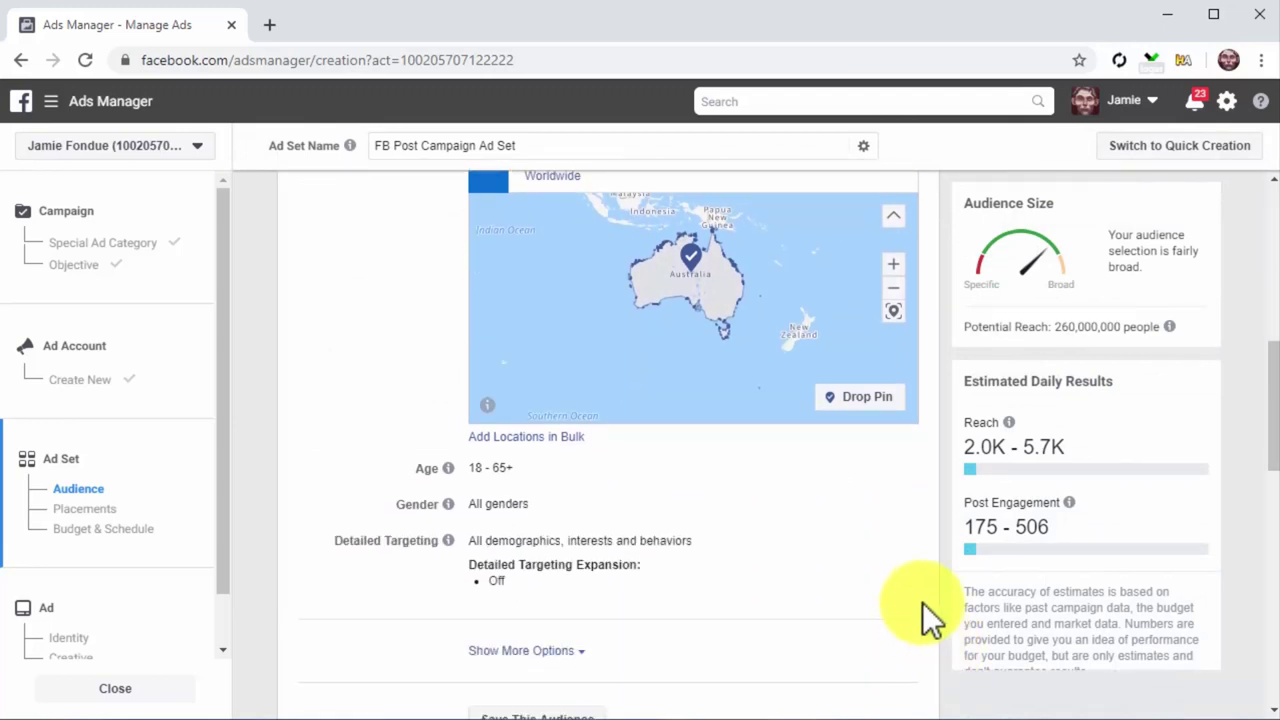
{"action": "left_click", "coordinate": [890, 470]}
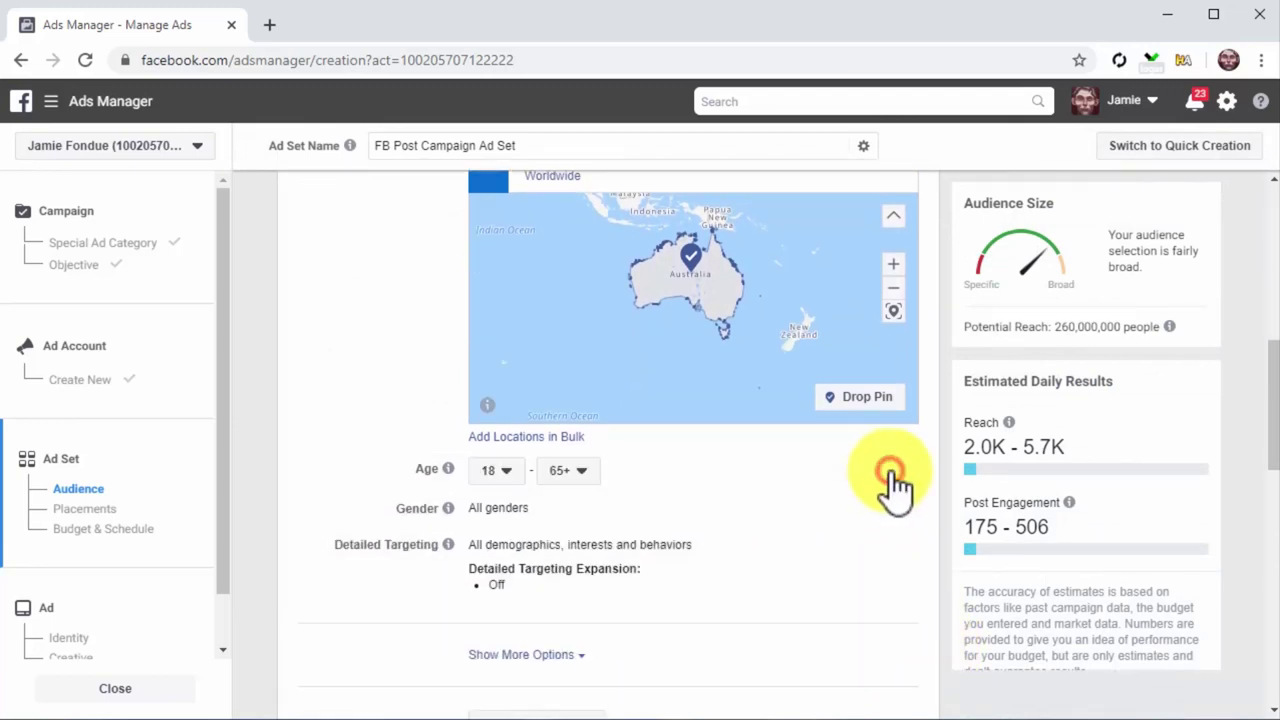
{"action": "left_click", "coordinate": [515, 470]}
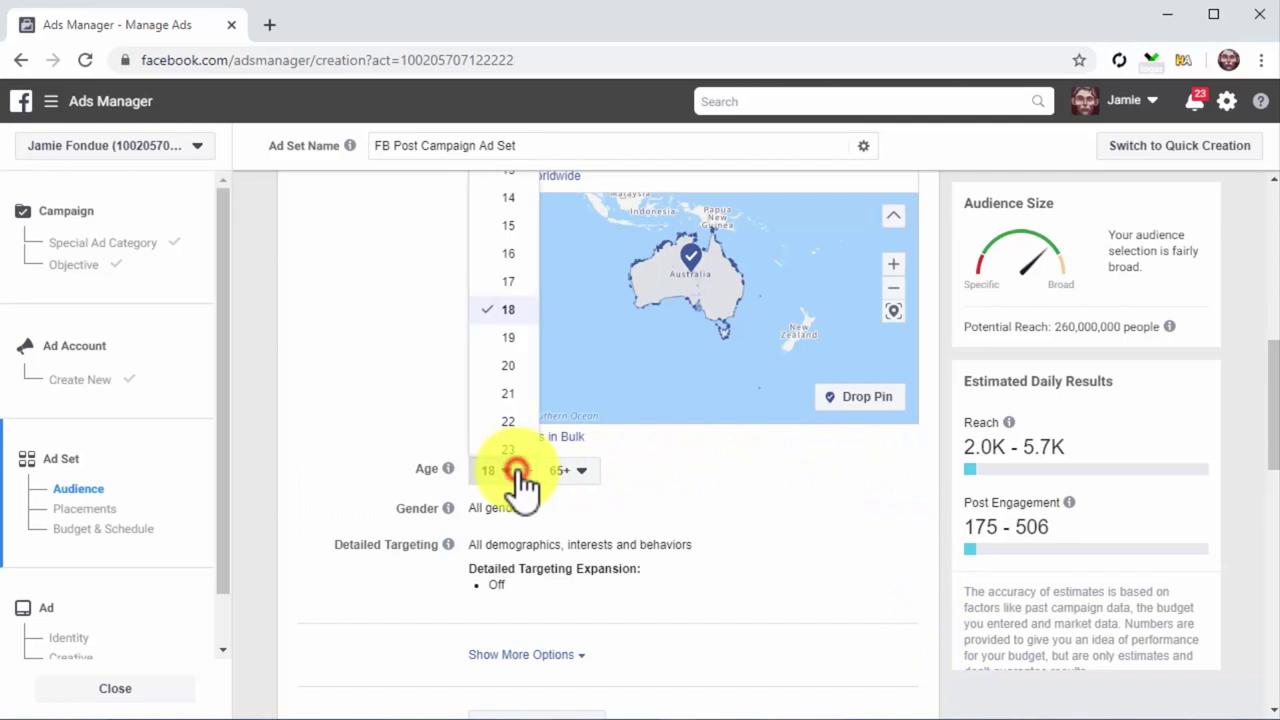
{"action": "left_click", "coordinate": [520, 486]}
{"action": "left_click", "coordinate": [576, 262]}
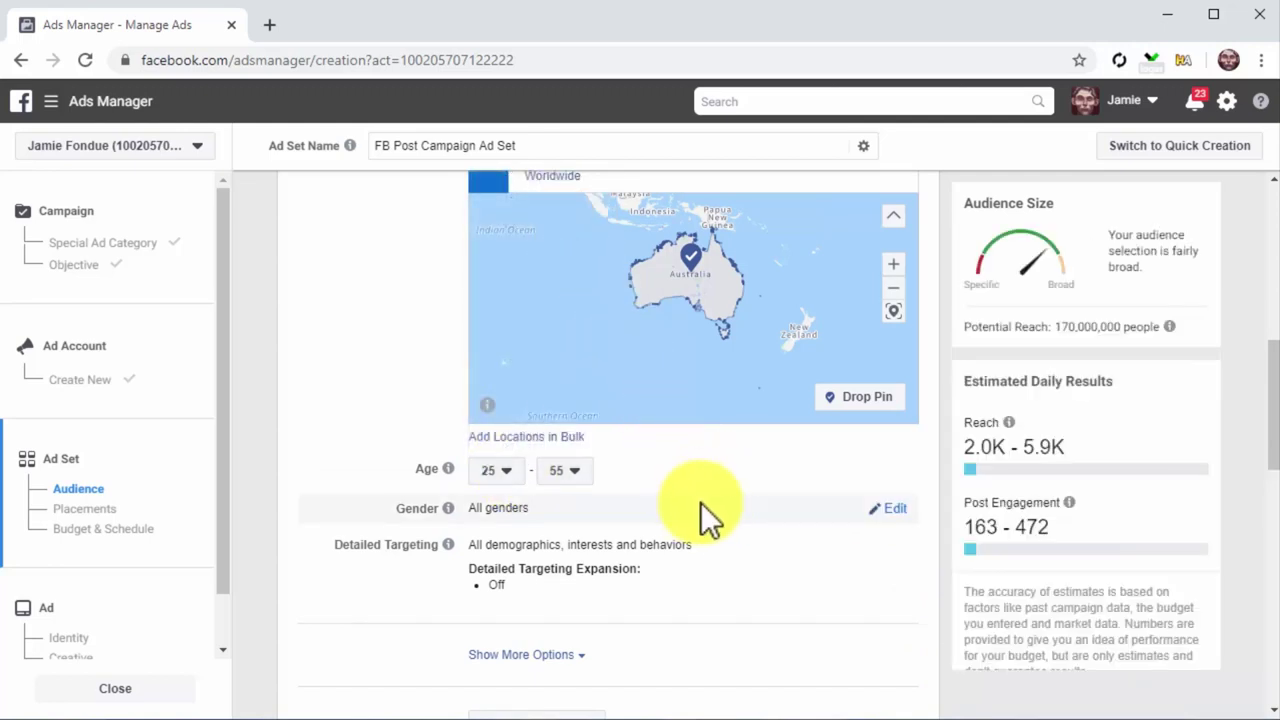
{"action": "left_click", "coordinate": [893, 508]}
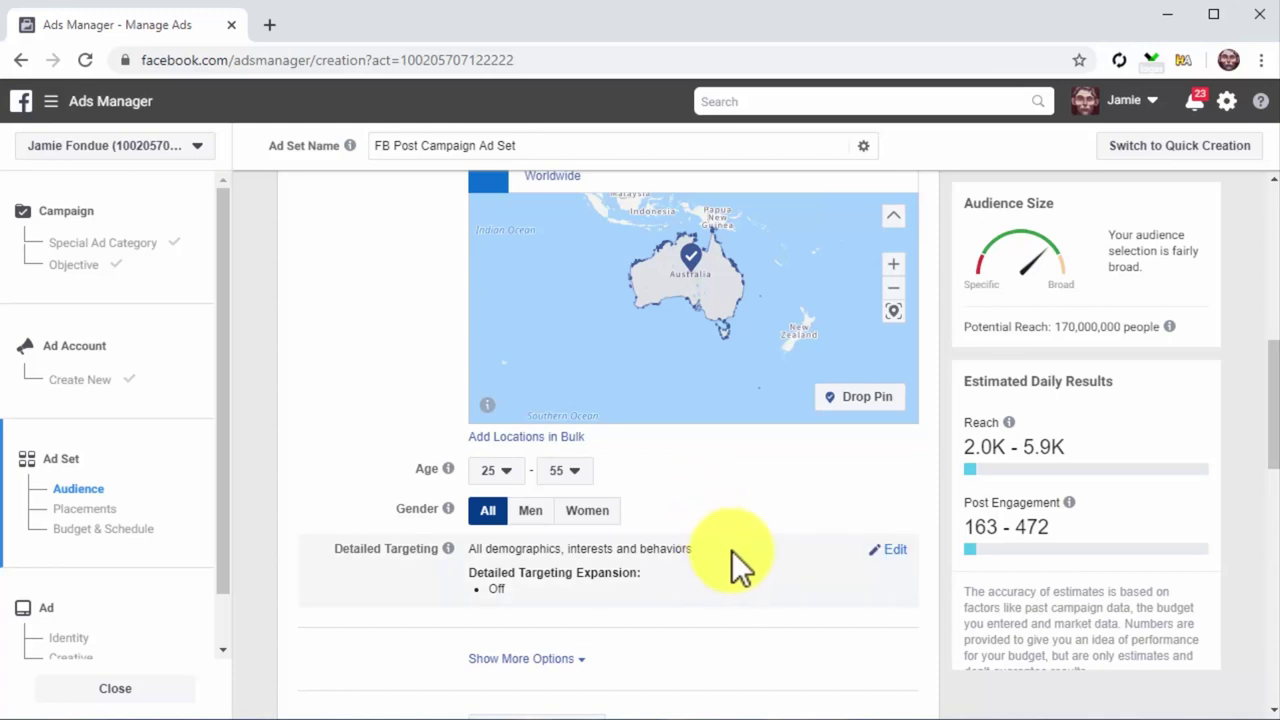
Step: Add the Healthy Life interest and the Healthy eating field of study to the audience's detailed targeting
{"action": "left_click", "coordinate": [890, 553]}
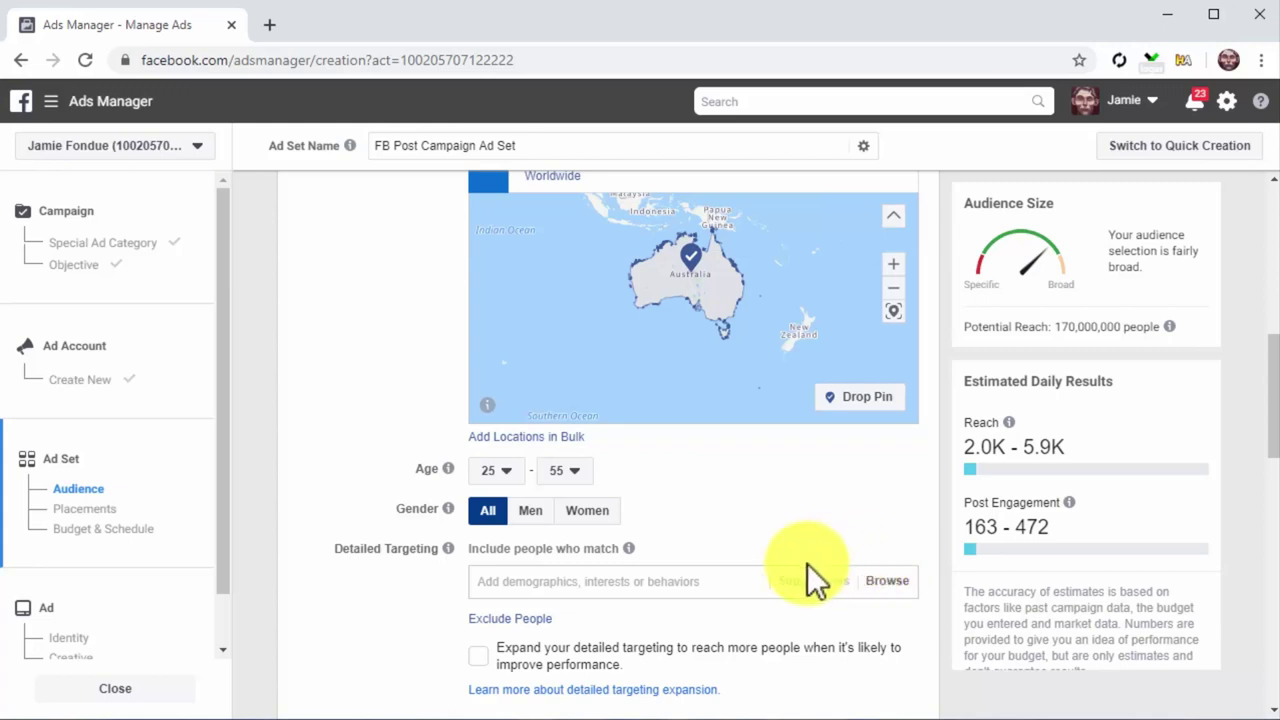
{"action": "left_click", "coordinate": [730, 582]}
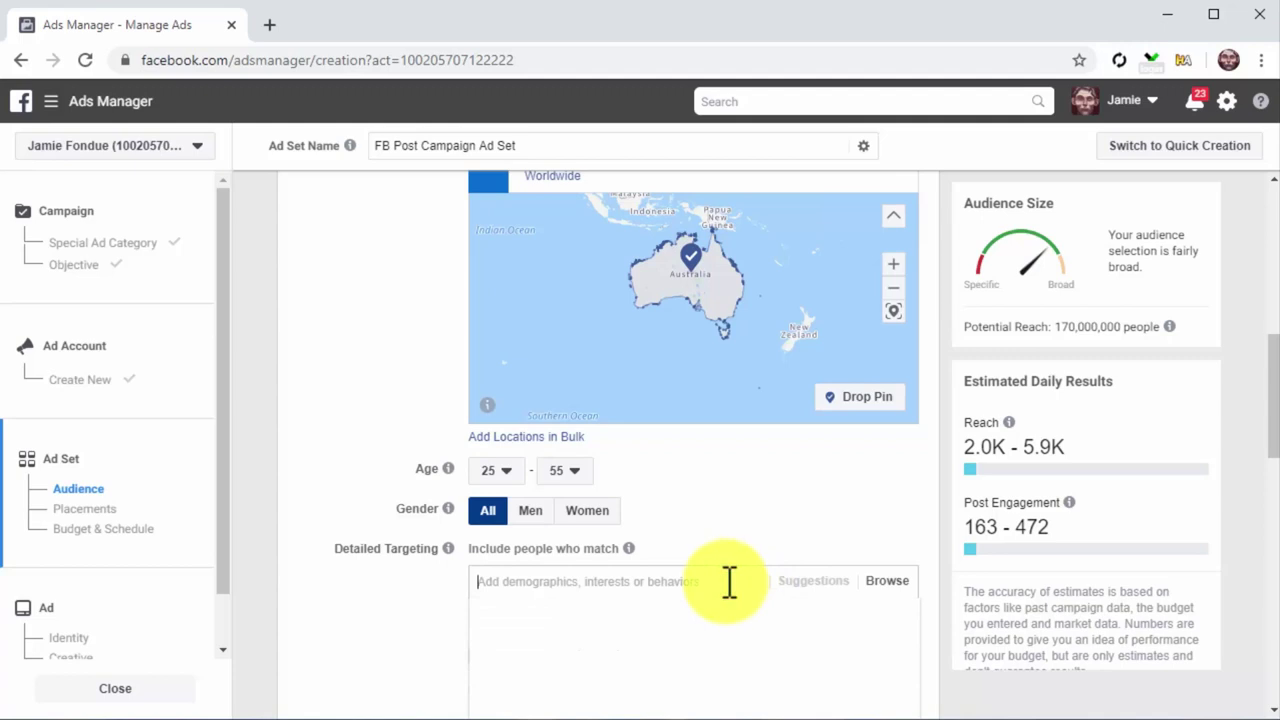
{"action": "type", "text": "healthy"}
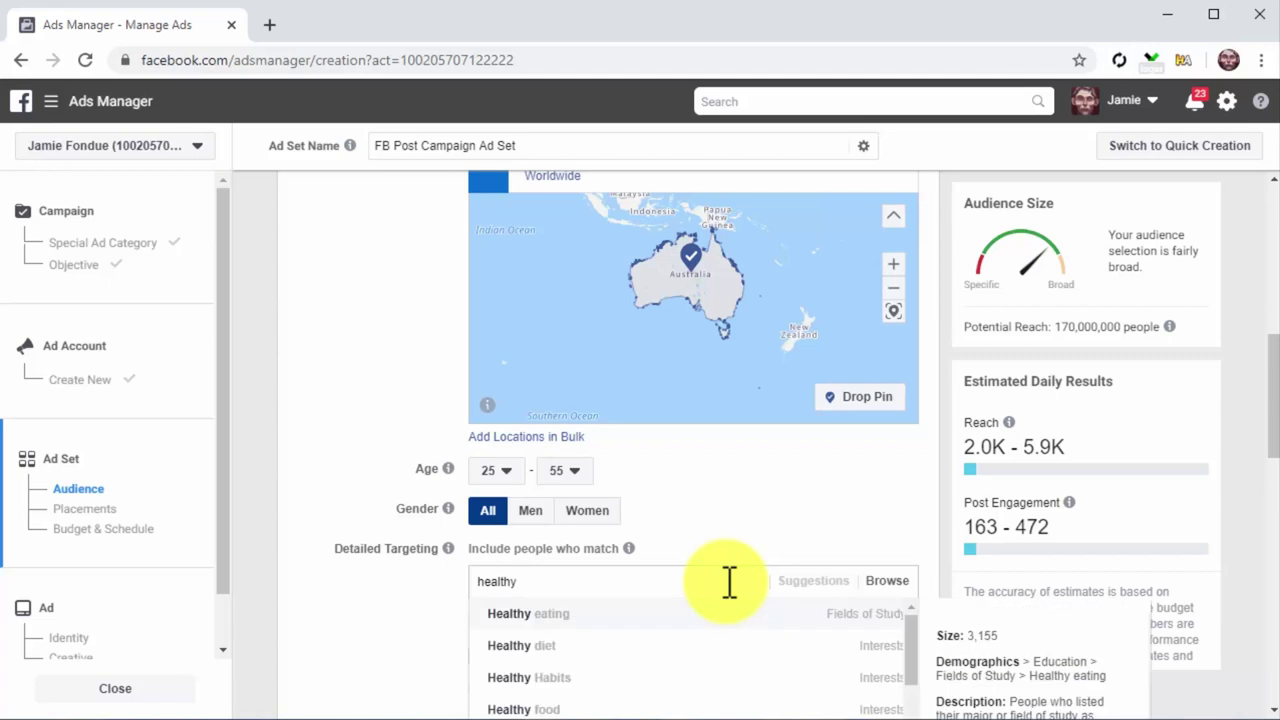
{"action": "scroll", "coordinate": [716, 622], "scroll_direction": "down", "scroll_amount": 1}
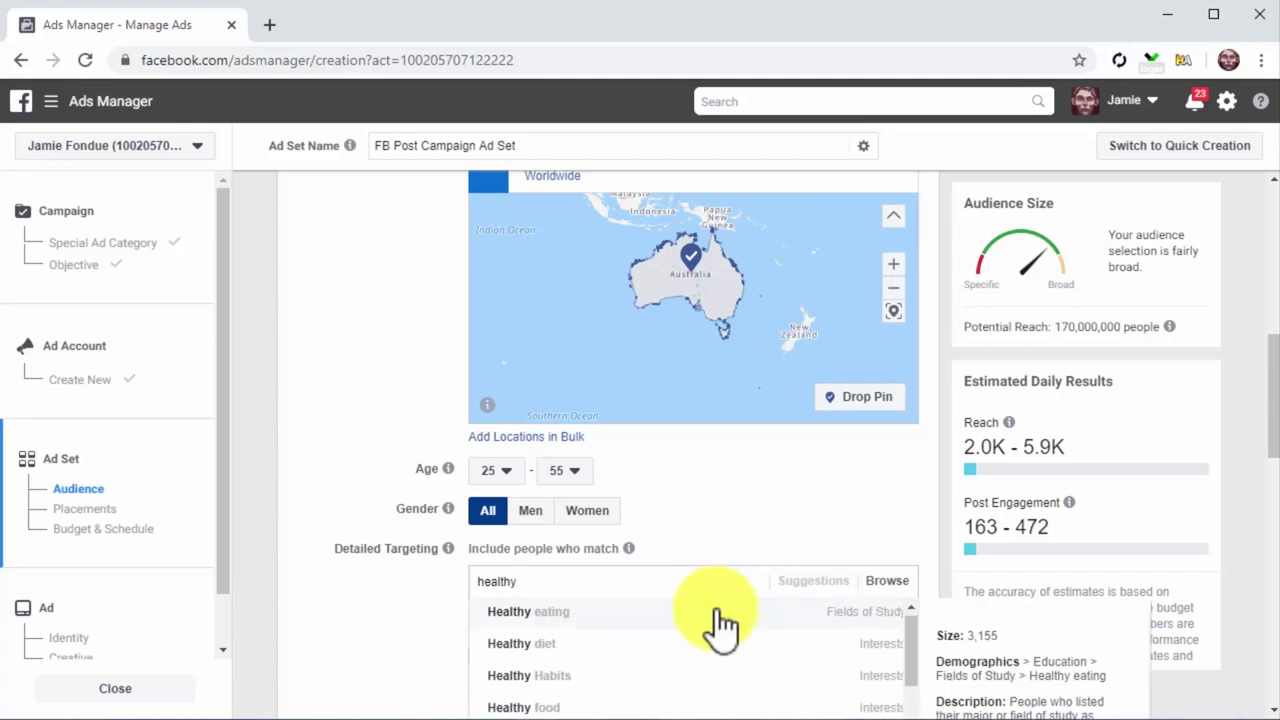
{"action": "scroll", "coordinate": [722, 625], "scroll_direction": "up", "scroll_amount": 1}
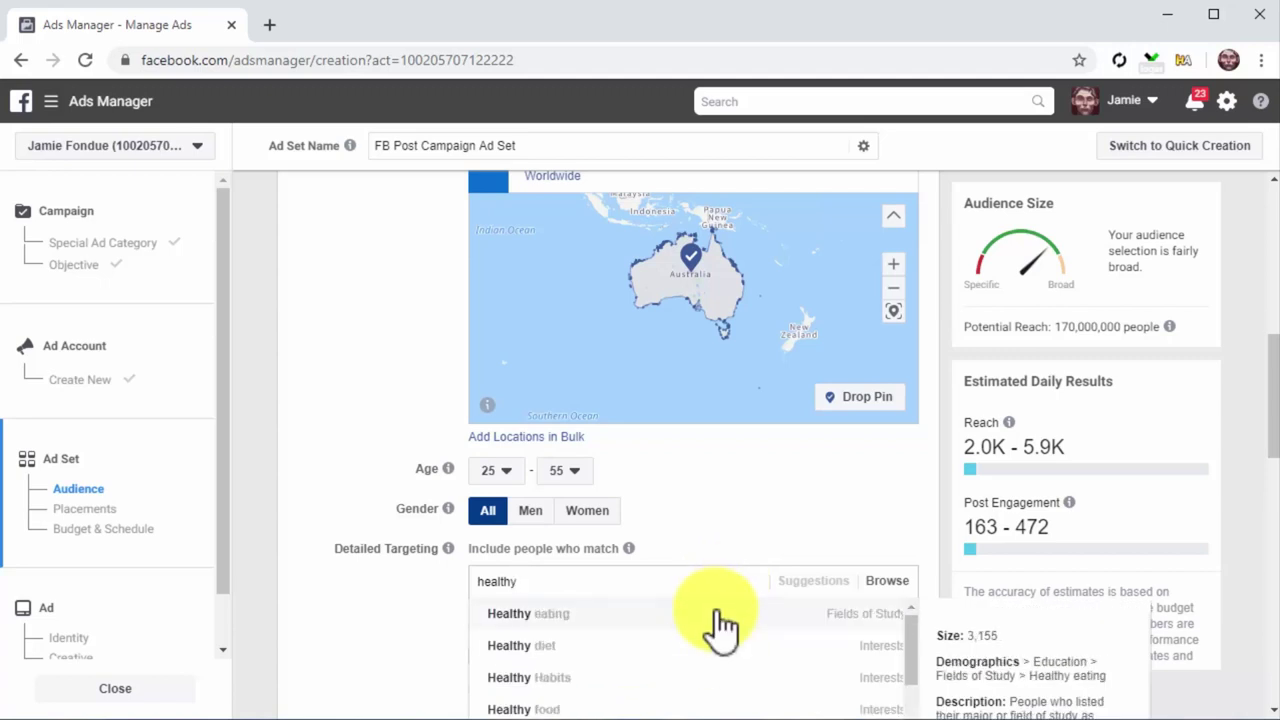
{"action": "scroll", "coordinate": [620, 650], "scroll_direction": "down", "scroll_amount": 3}
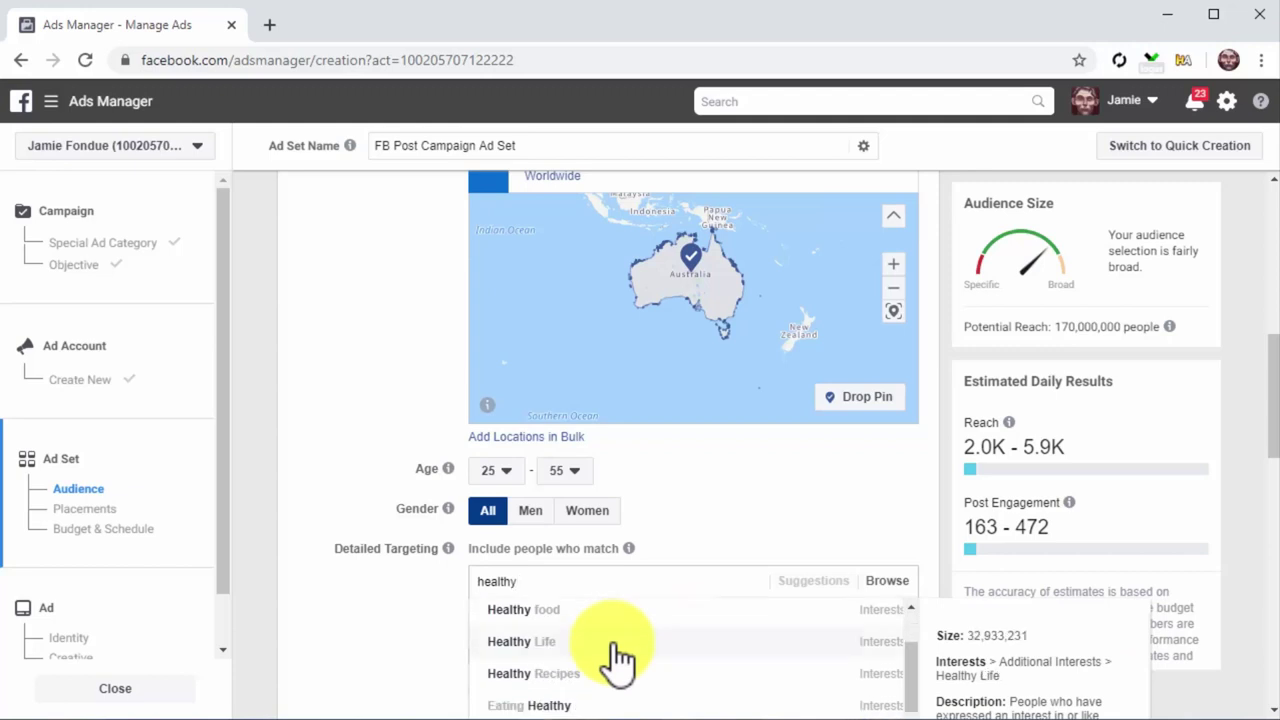
{"action": "left_click", "coordinate": [520, 641]}
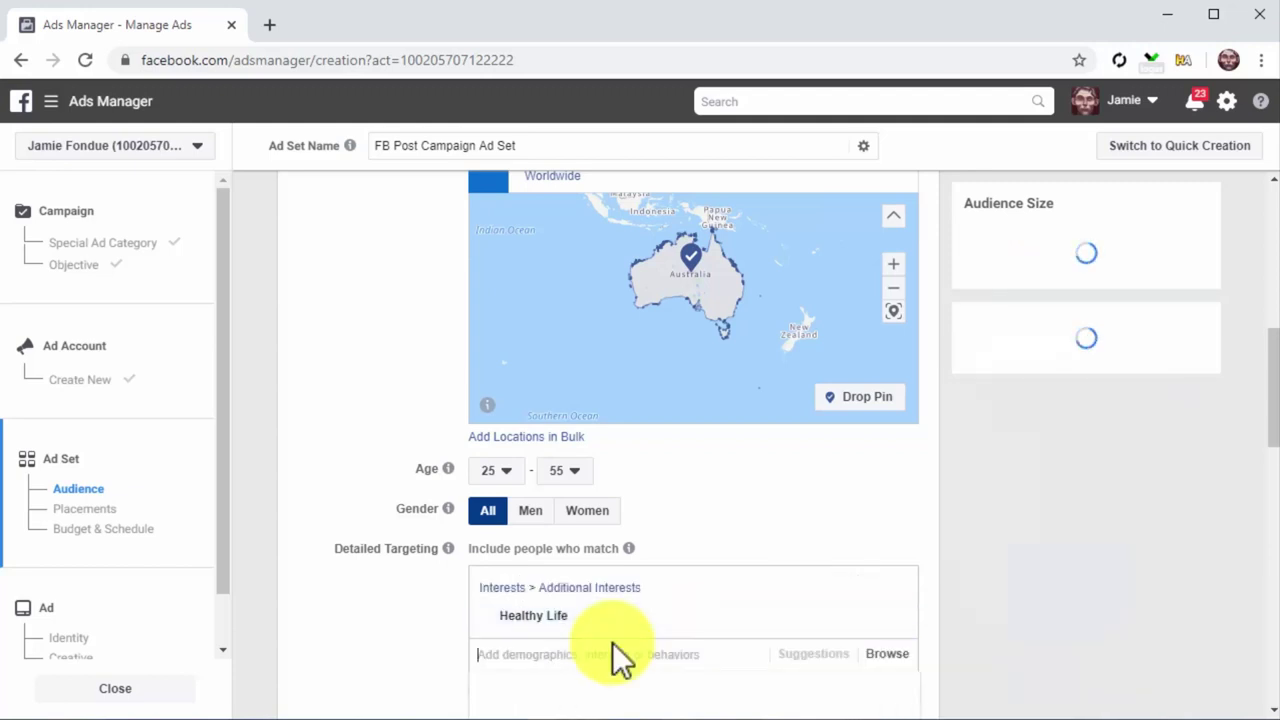
{"action": "type", "text": "hea"}
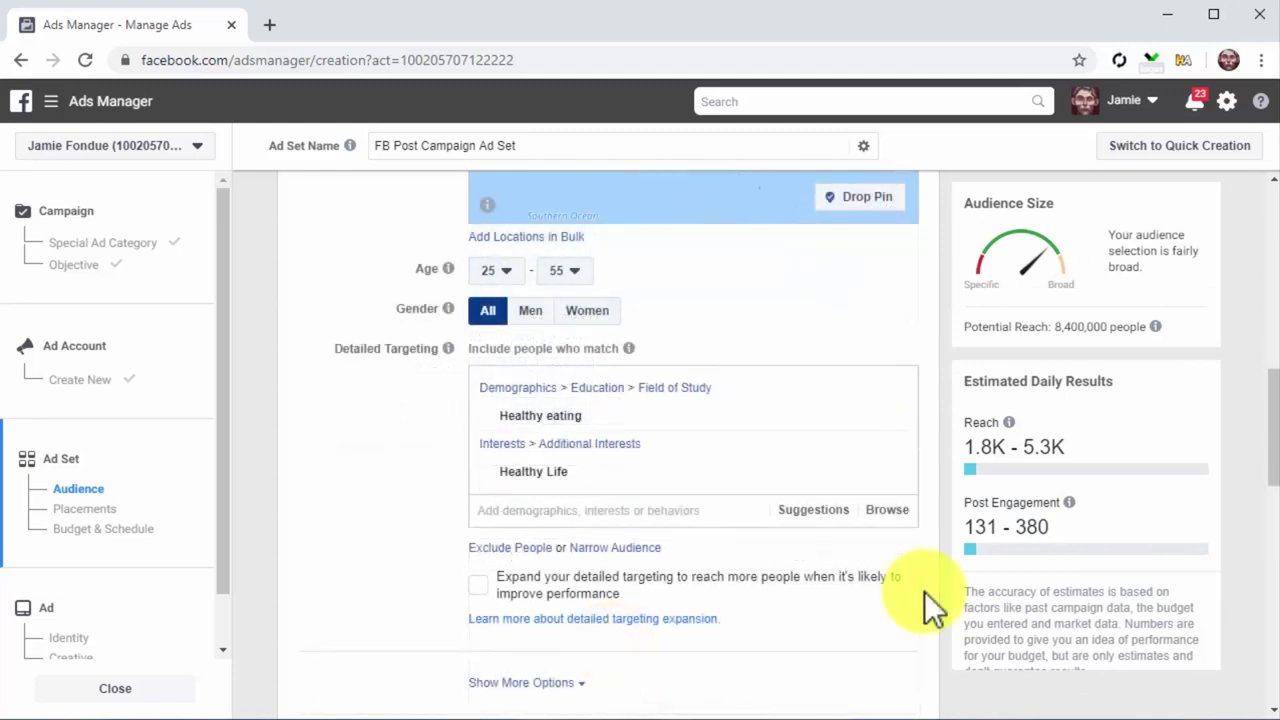
Step: Expand the extra audience options and limit the audience languages to English (All)
{"action": "scroll", "coordinate": [924, 591], "scroll_direction": "down", "scroll_amount": 1}
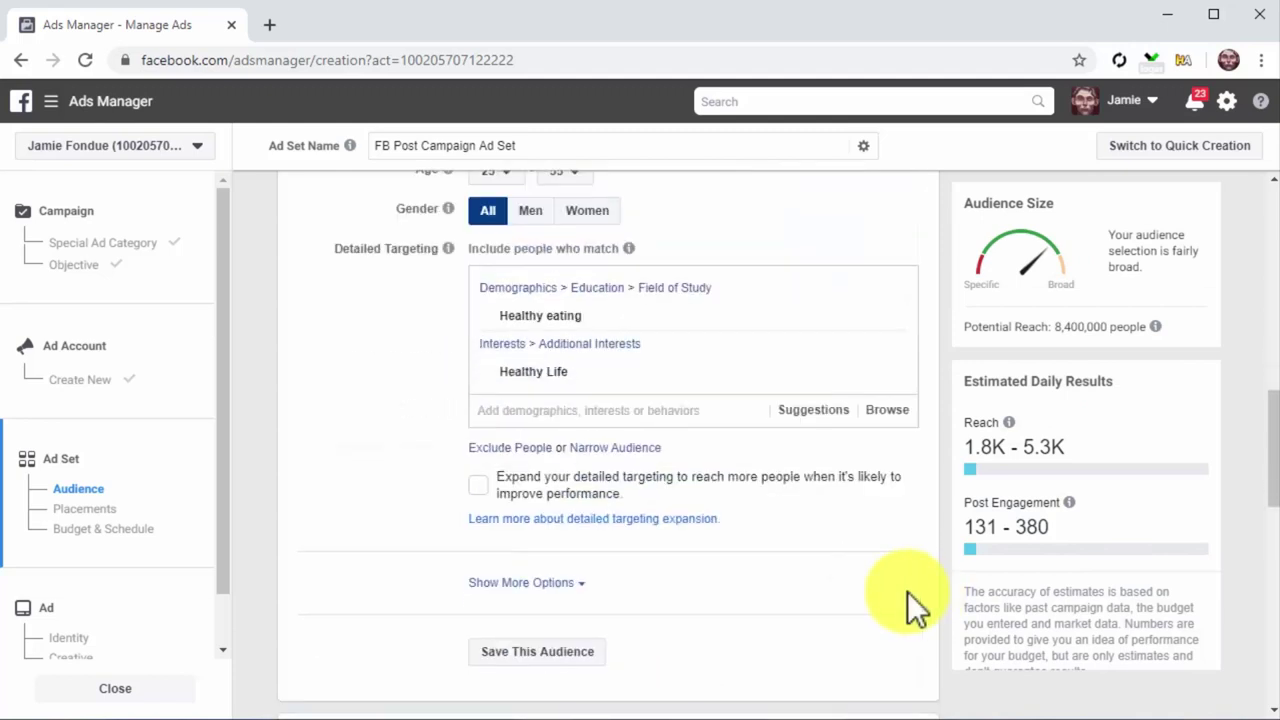
{"action": "left_click", "coordinate": [563, 588]}
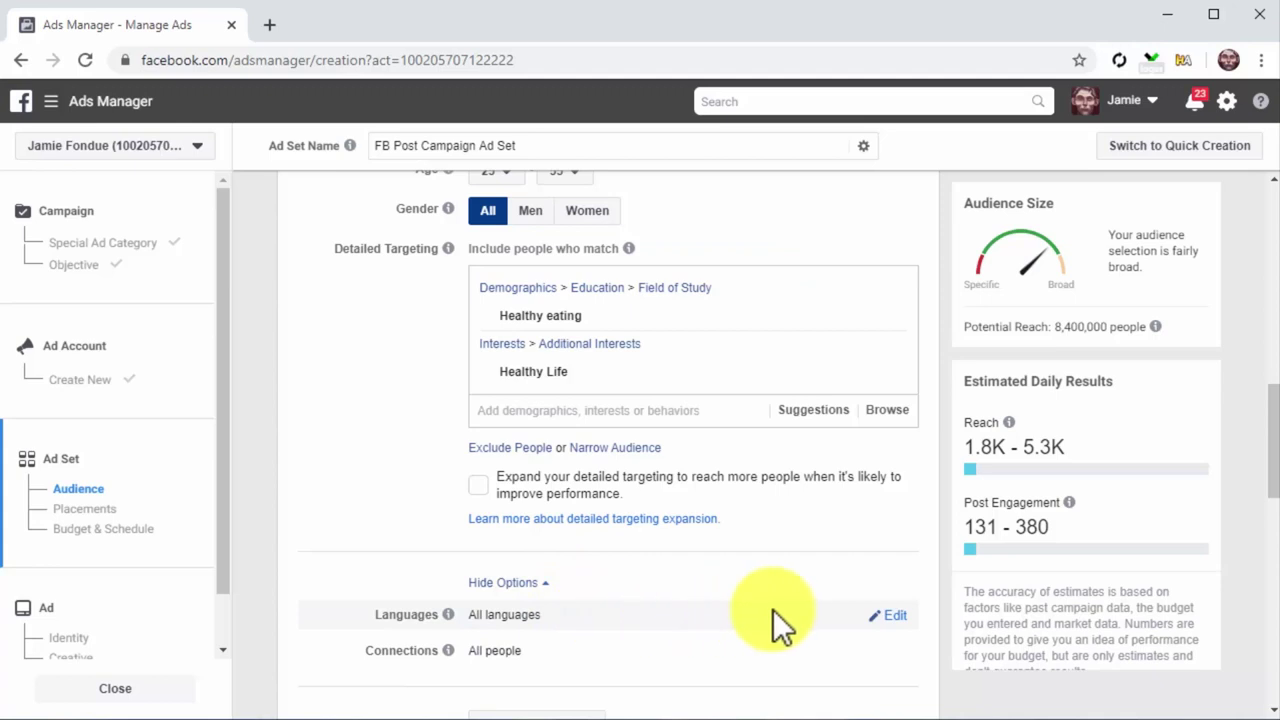
{"action": "left_click", "coordinate": [886, 615]}
{"action": "left_click", "coordinate": [672, 622]}
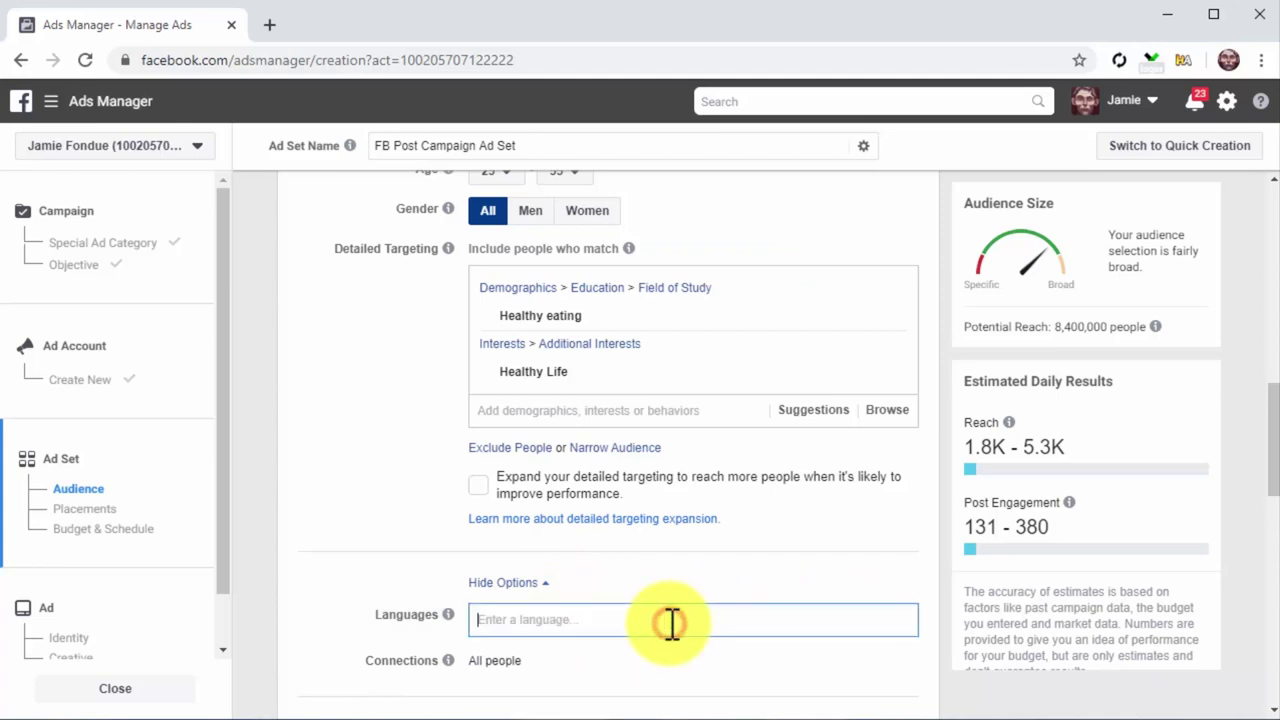
{"action": "type", "text": "english"}
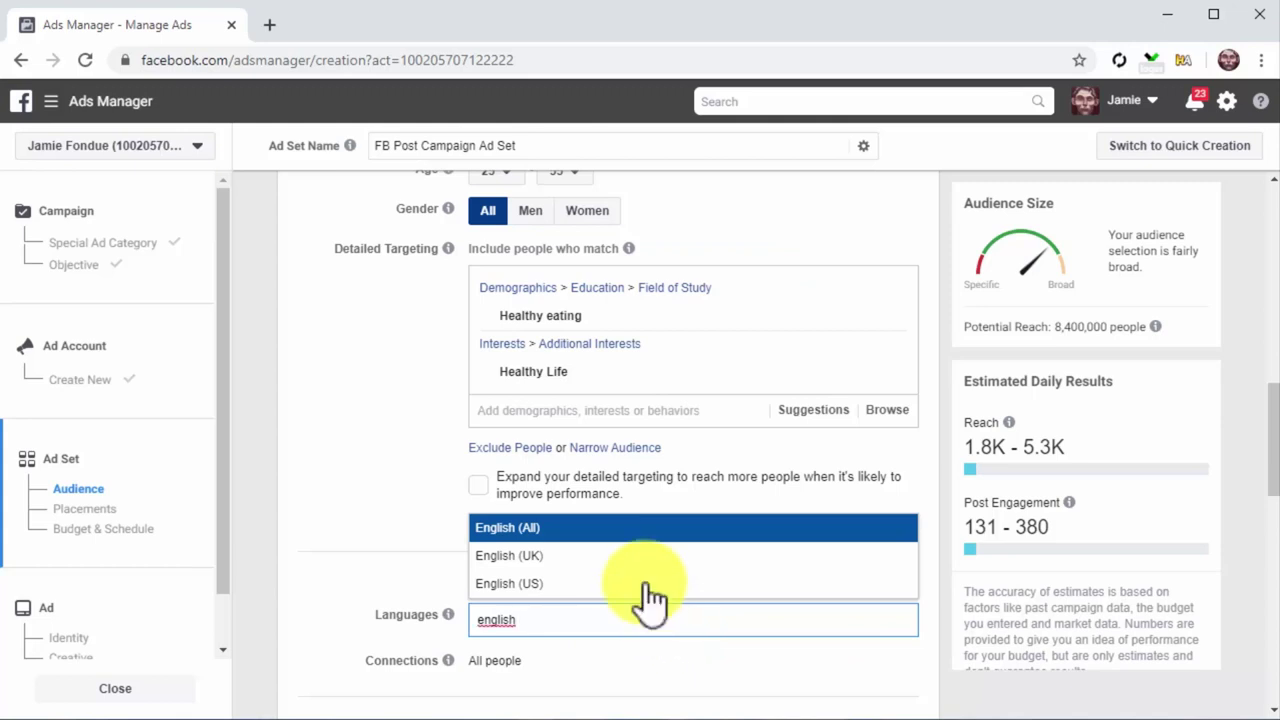
{"action": "left_click", "coordinate": [633, 528]}
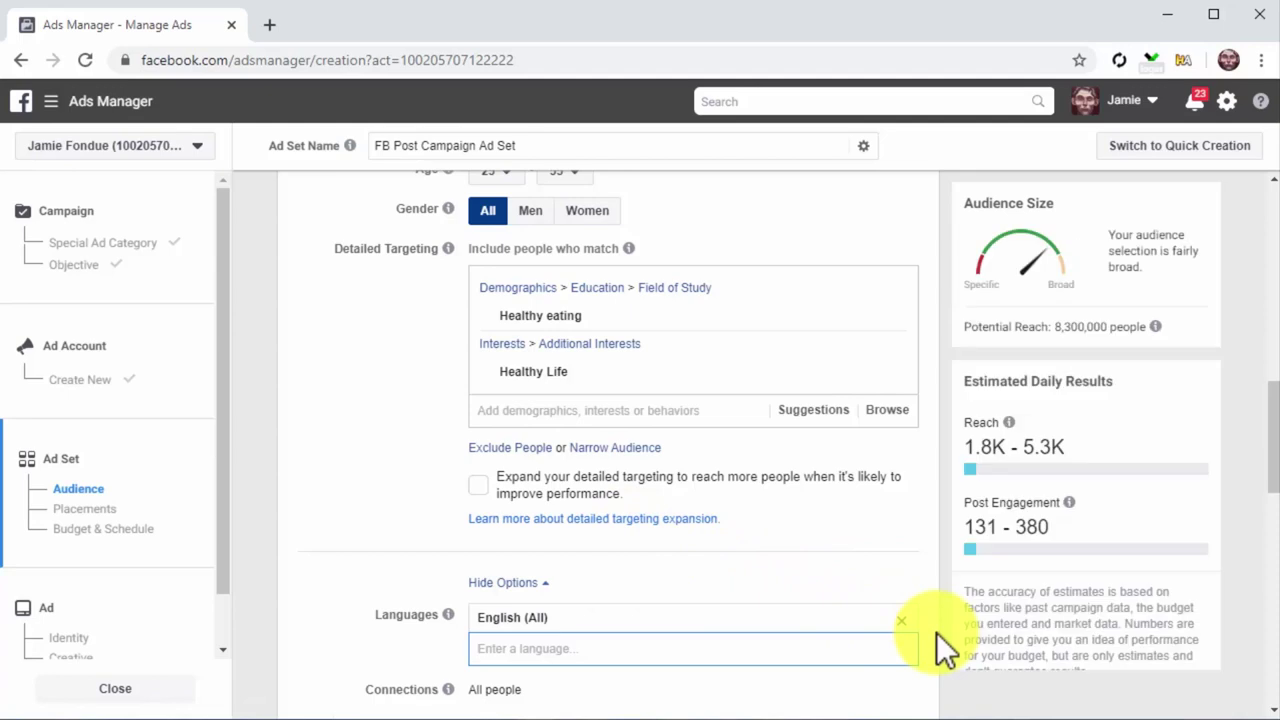
Step: Switch the ad set to manual placements and exclude the Facebook and Audience Network platforms, leaving Instagram selected
{"action": "scroll", "coordinate": [936, 632], "scroll_direction": "down", "scroll_amount": 1}
{"action": "scroll", "coordinate": [936, 632], "scroll_direction": "down", "scroll_amount": 4}
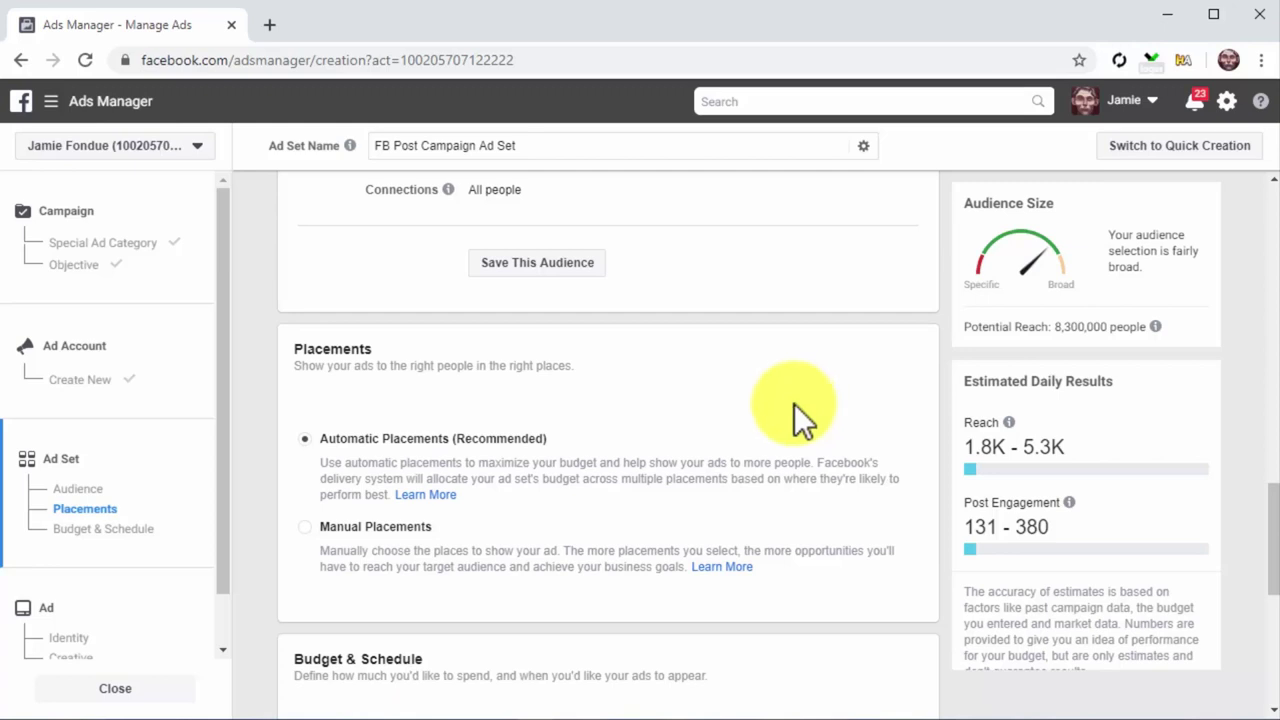
{"action": "left_click", "coordinate": [307, 526]}
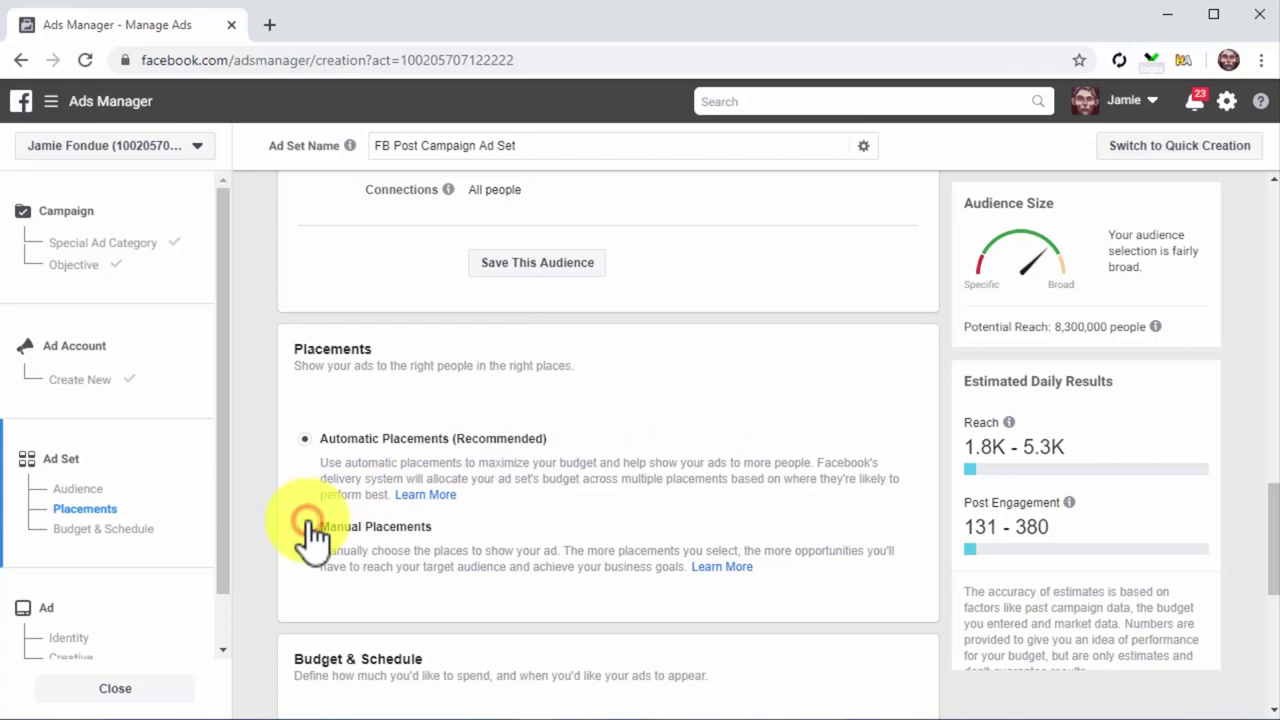
{"action": "scroll", "coordinate": [303, 609], "scroll_direction": "down", "scroll_amount": 1}
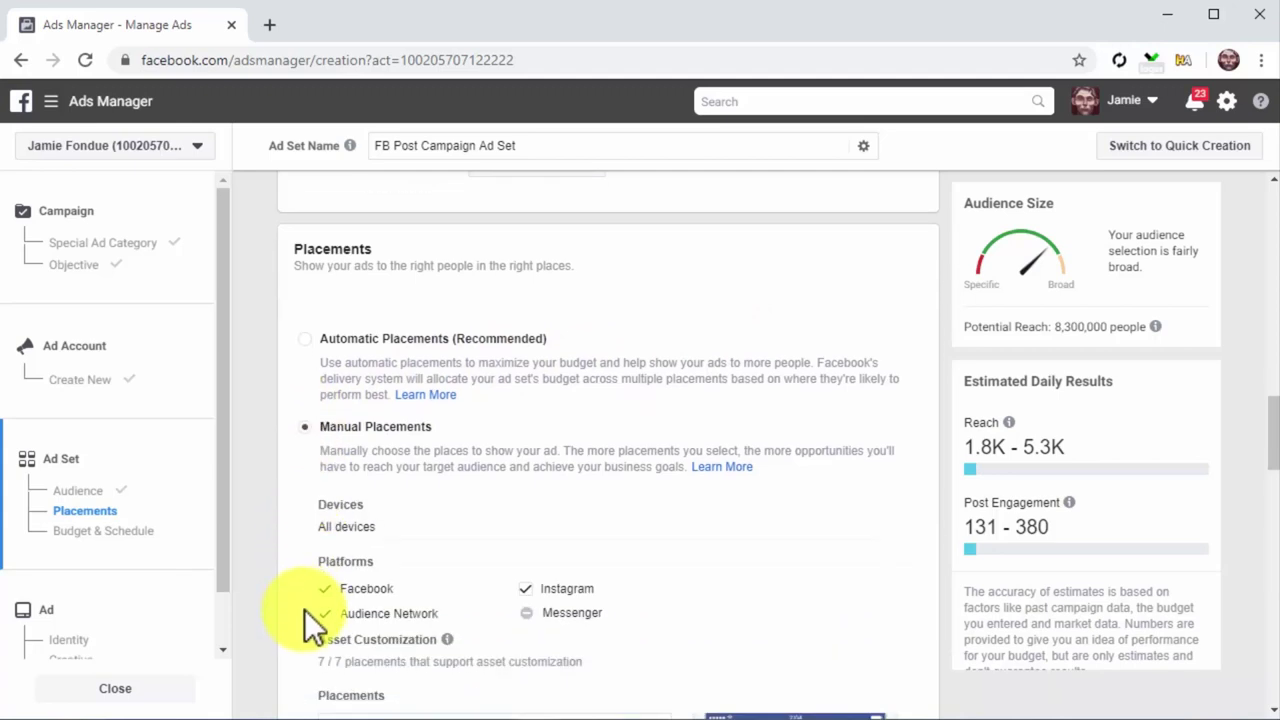
{"action": "left_click", "coordinate": [327, 594]}
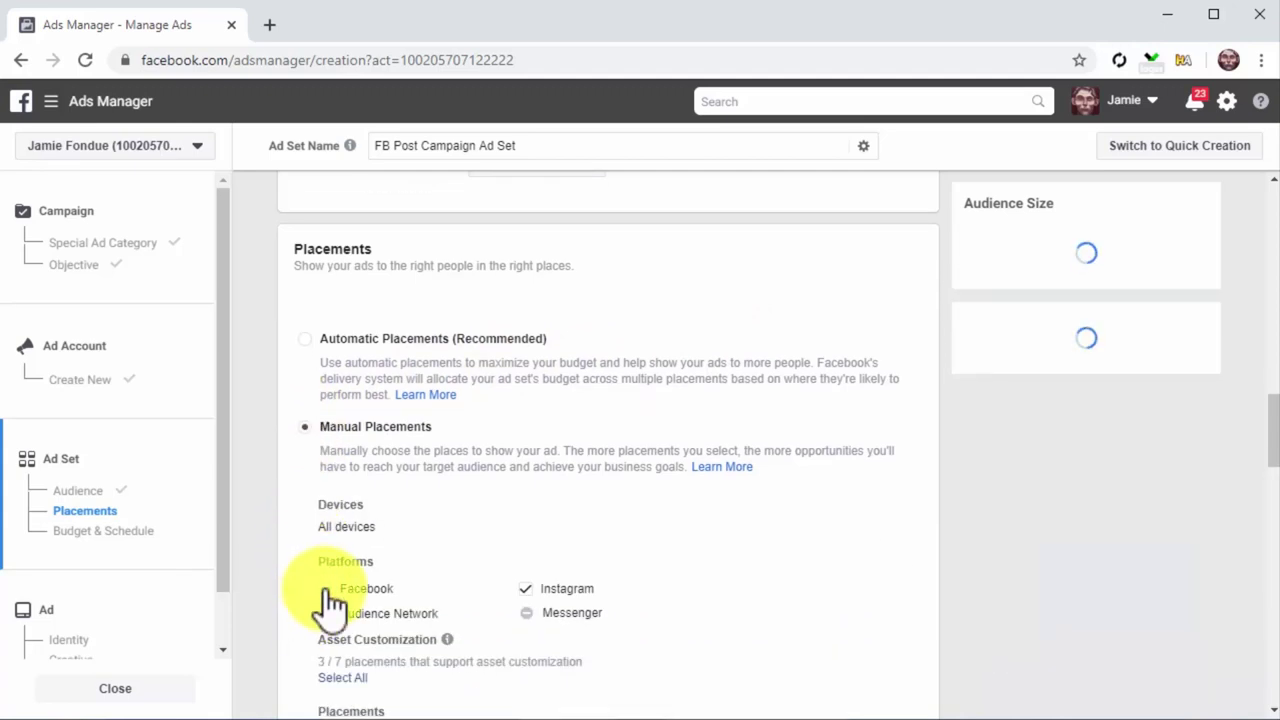
{"action": "left_click", "coordinate": [327, 613]}
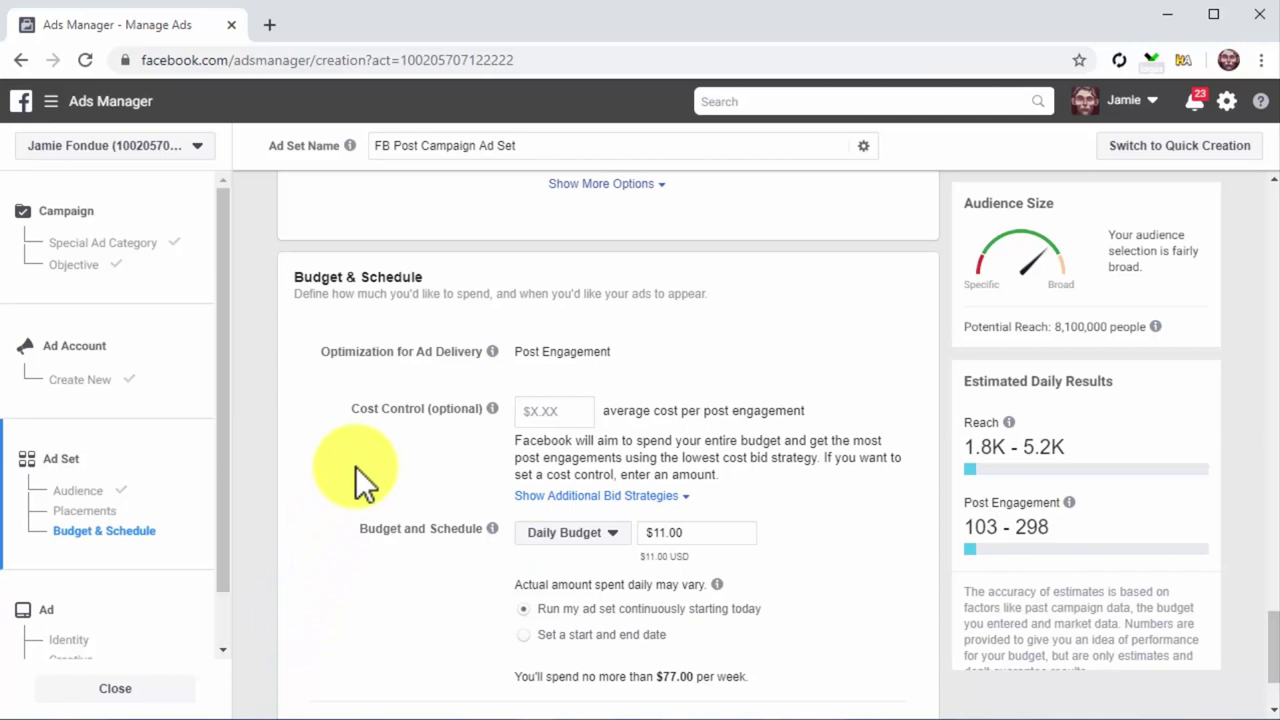
Step: Keep the Daily Budget type and set the ad set's budget to $5.00
{"action": "left_click", "coordinate": [614, 533]}
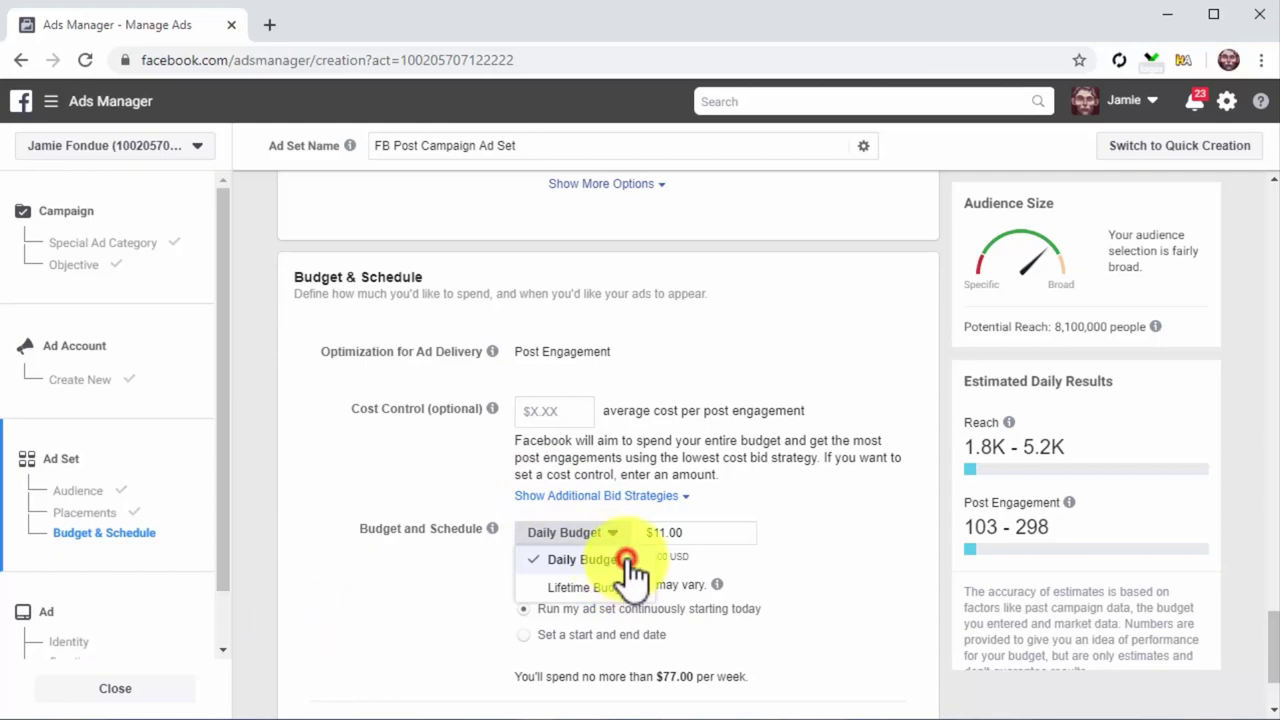
{"action": "left_click", "coordinate": [626, 565]}
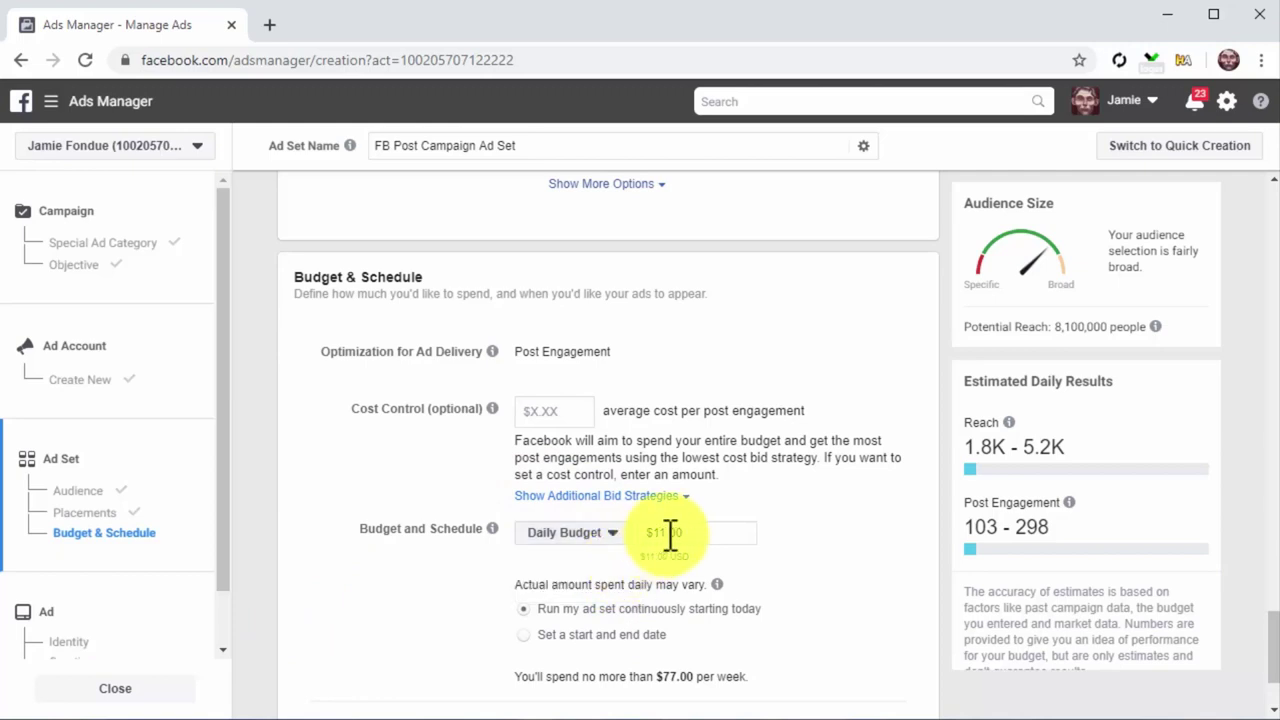
{"action": "left_click", "coordinate": [665, 533]}
{"action": "key", "text": "BackSpace"}
{"action": "key", "text": "BackSpace"}
{"action": "type", "text": "5"}
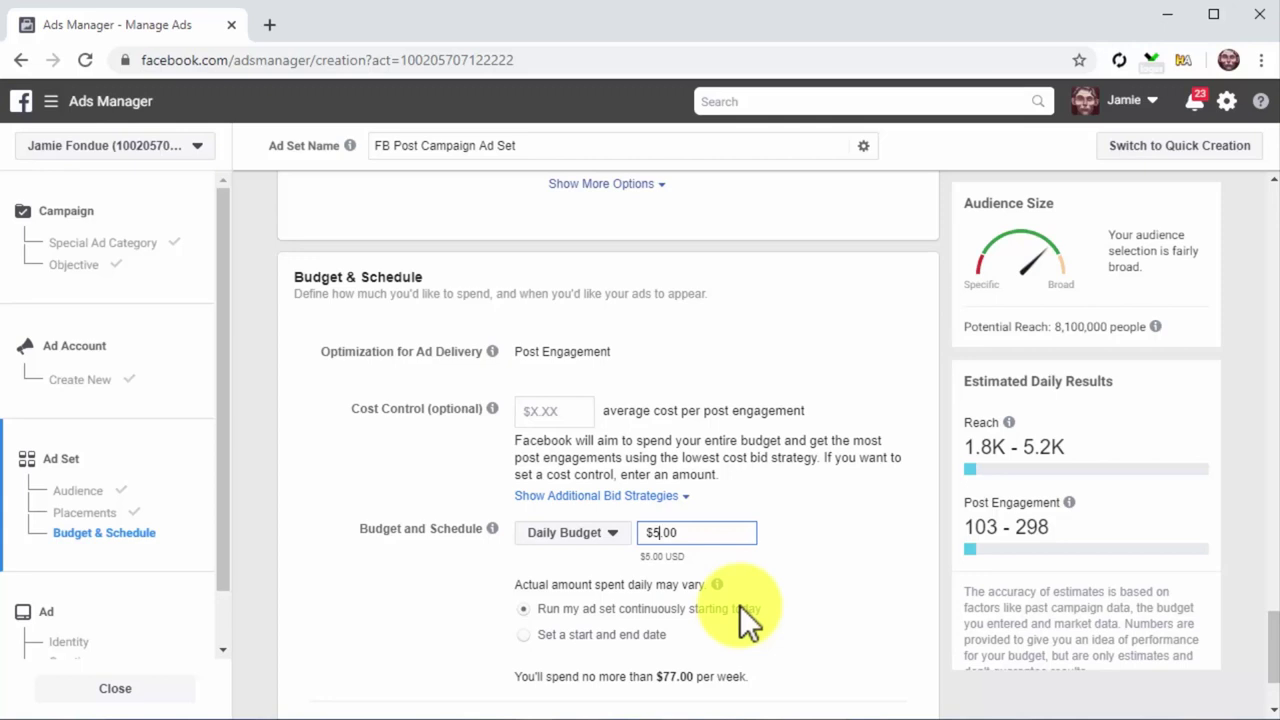
Step: Check the start and end date option, return to running the ad set continuously starting today, and continue to the ad setup
{"action": "left_click", "coordinate": [529, 634]}
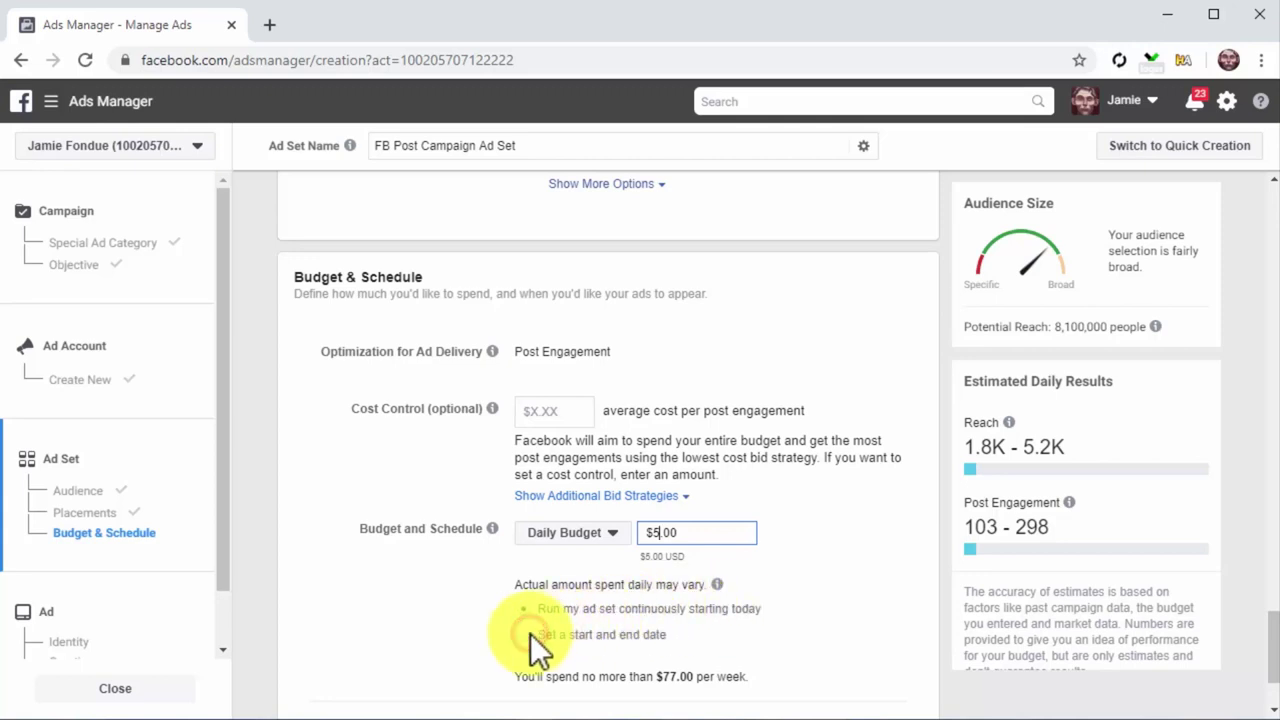
{"action": "scroll", "coordinate": [853, 635], "scroll_direction": "down", "scroll_amount": 1}
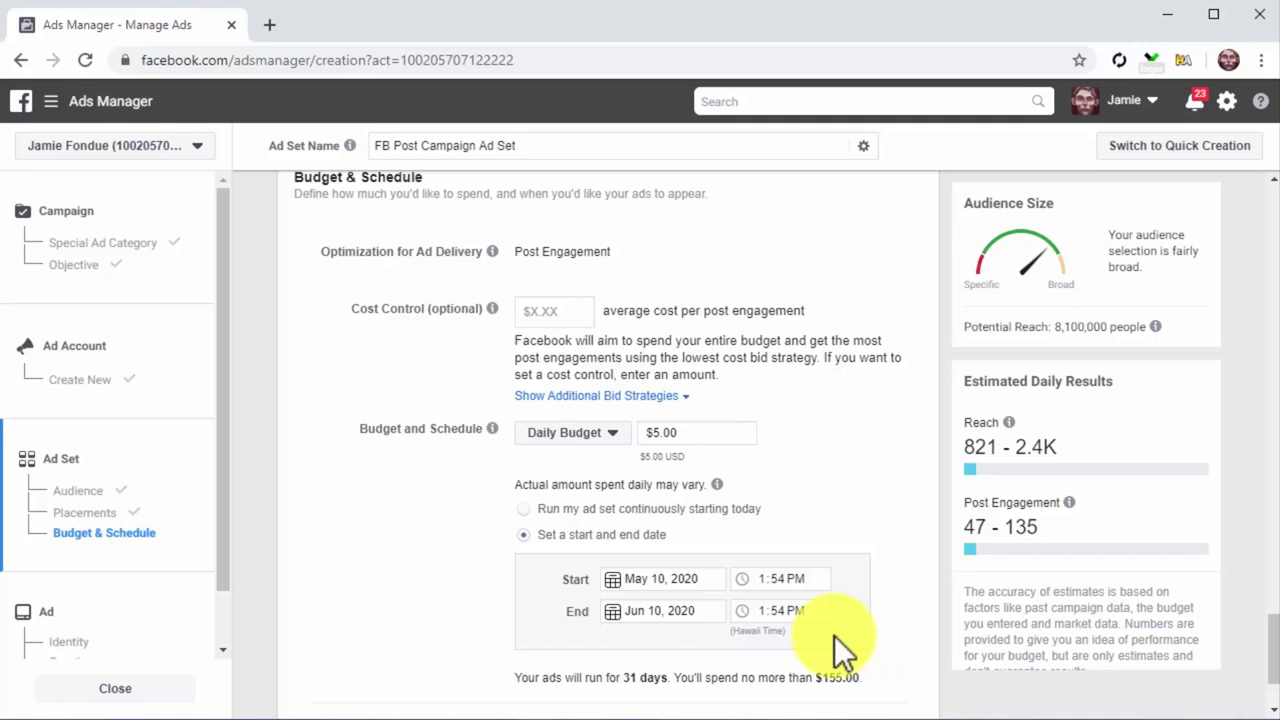
{"action": "left_click", "coordinate": [529, 510]}
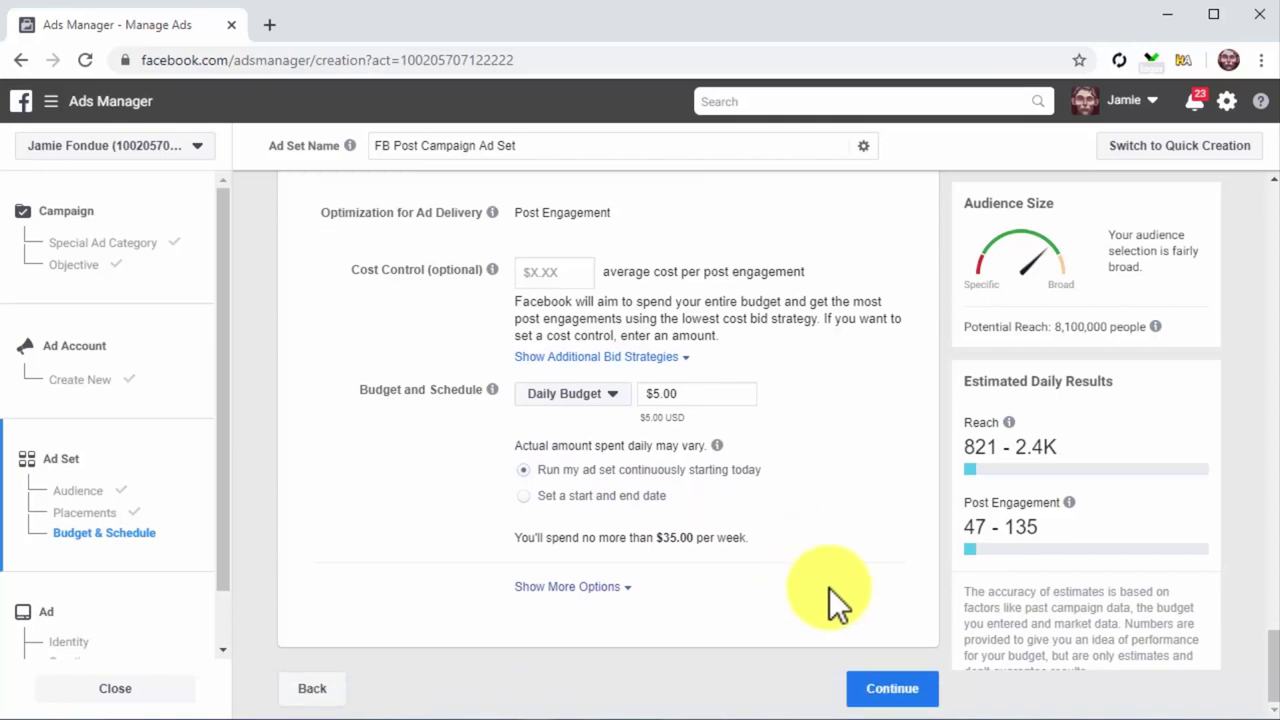
{"action": "left_click", "coordinate": [910, 686]}
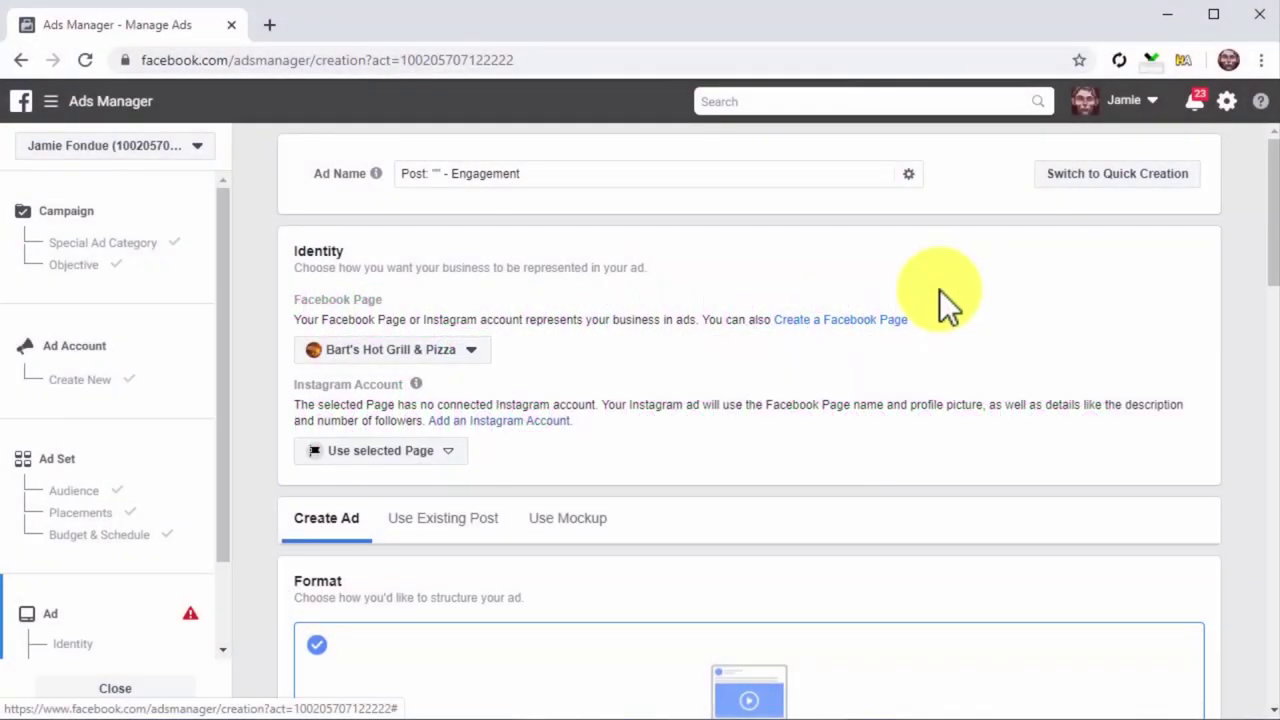
Step: Rename the ad as "Promoted FB Post"
{"action": "left_click", "coordinate": [672, 173]}
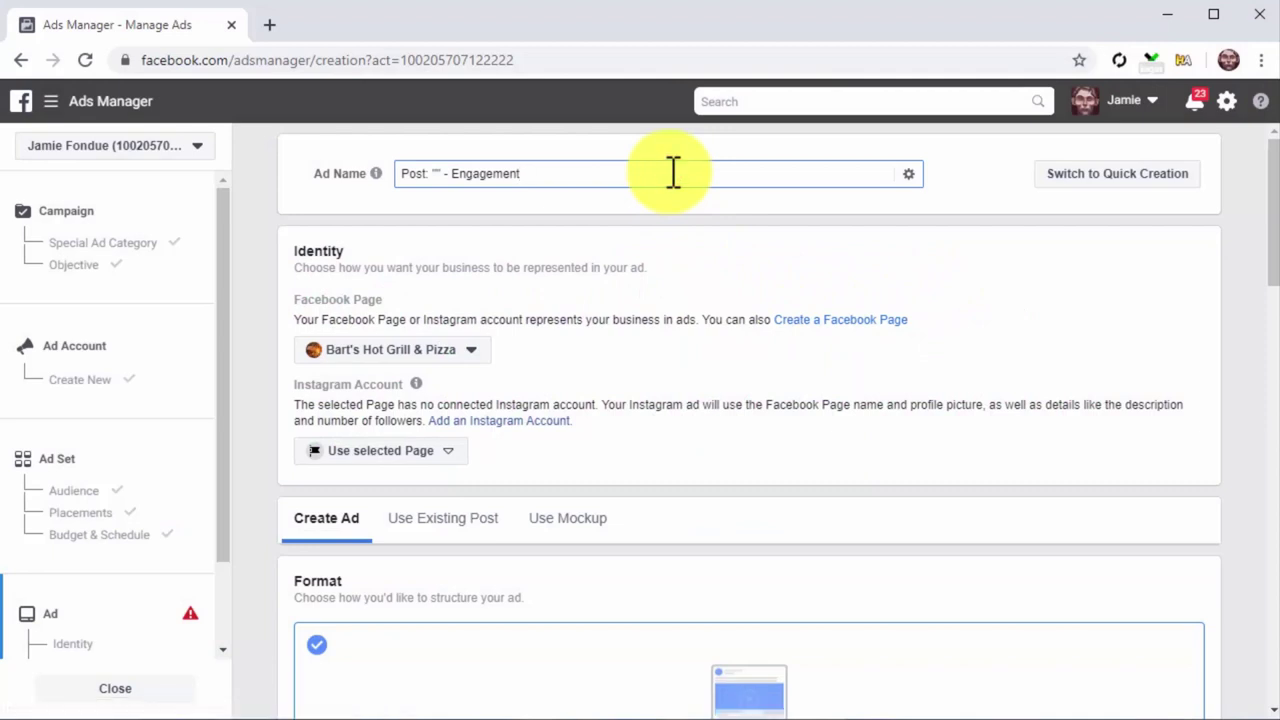
{"action": "key", "text": "BackSpace"}
{"action": "key", "text": "BackSpace"}
{"action": "key", "text": "BackSpace"}
{"action": "key", "text": "BackSpace"}
{"action": "key", "text": "BackSpace"}
{"action": "key", "text": "BackSpace"}
{"action": "key", "text": "BackSpace"}
{"action": "key", "text": "BackSpace"}
{"action": "key", "text": "BackSpace"}
{"action": "key", "text": "BackSpace"}
{"action": "key", "text": "BackSpace"}
{"action": "key", "text": "BackSpace"}
{"action": "key", "text": "BackSpace"}
{"action": "key", "text": "BackSpace"}
{"action": "key", "text": "BackSpace"}
{"action": "key", "text": "BackSpace"}
{"action": "key", "text": "BackSpace"}
{"action": "key", "text": "BackSpace"}
{"action": "key", "text": "BackSpace"}
{"action": "key", "text": "BackSpace"}
{"action": "type", "text": "Promoted FB Post"}
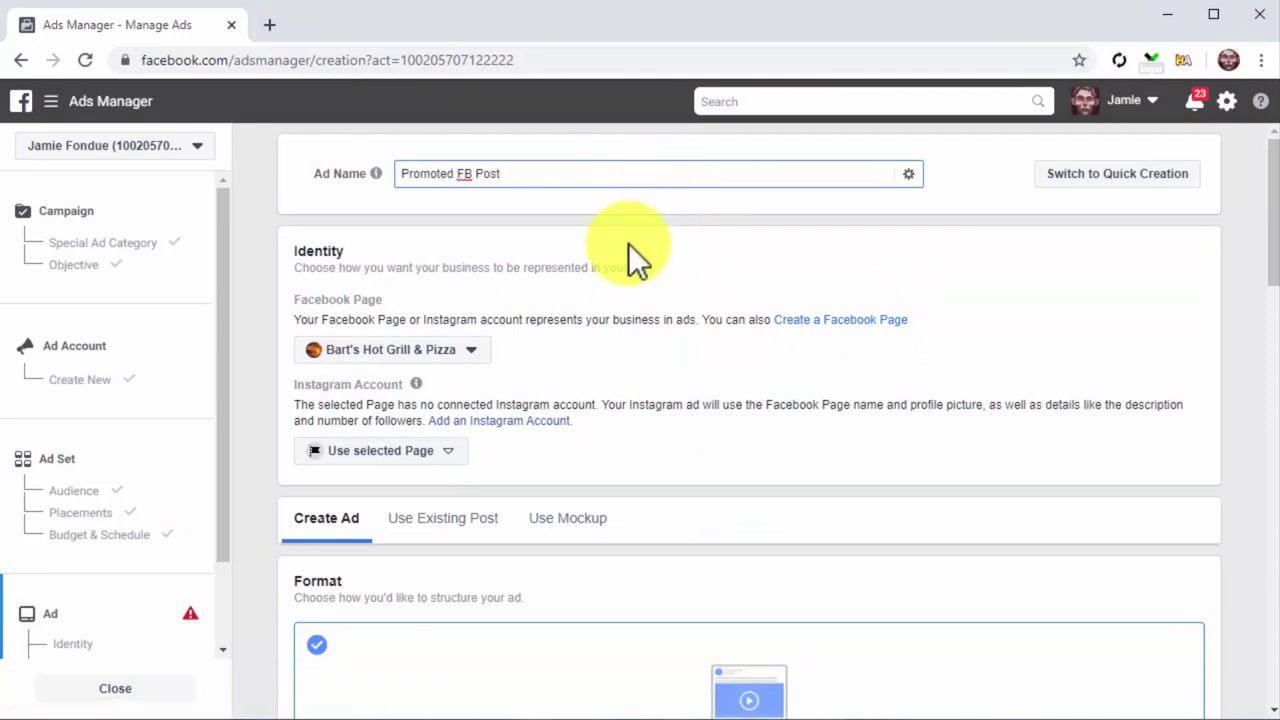
Step: Set the ad's Facebook Page to Diabetes Care ME from the Diabetes Care Made Easy business
{"action": "left_click", "coordinate": [481, 362]}
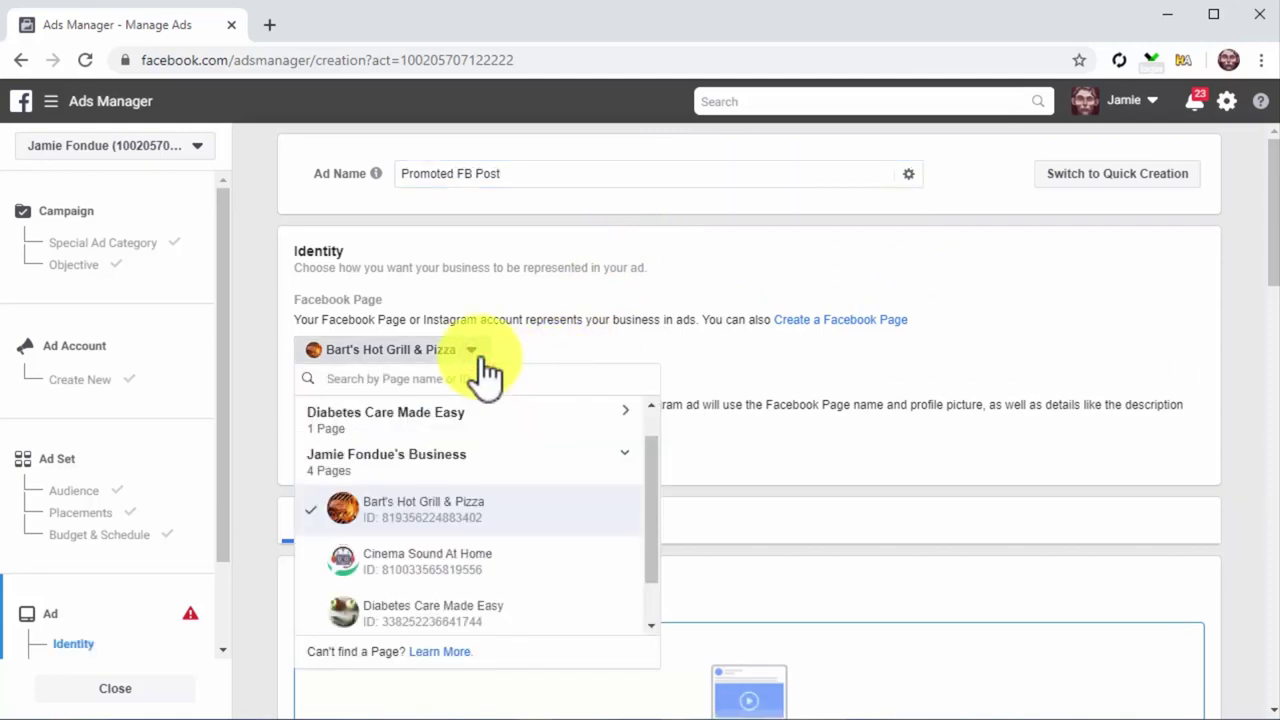
{"action": "left_click", "coordinate": [508, 422]}
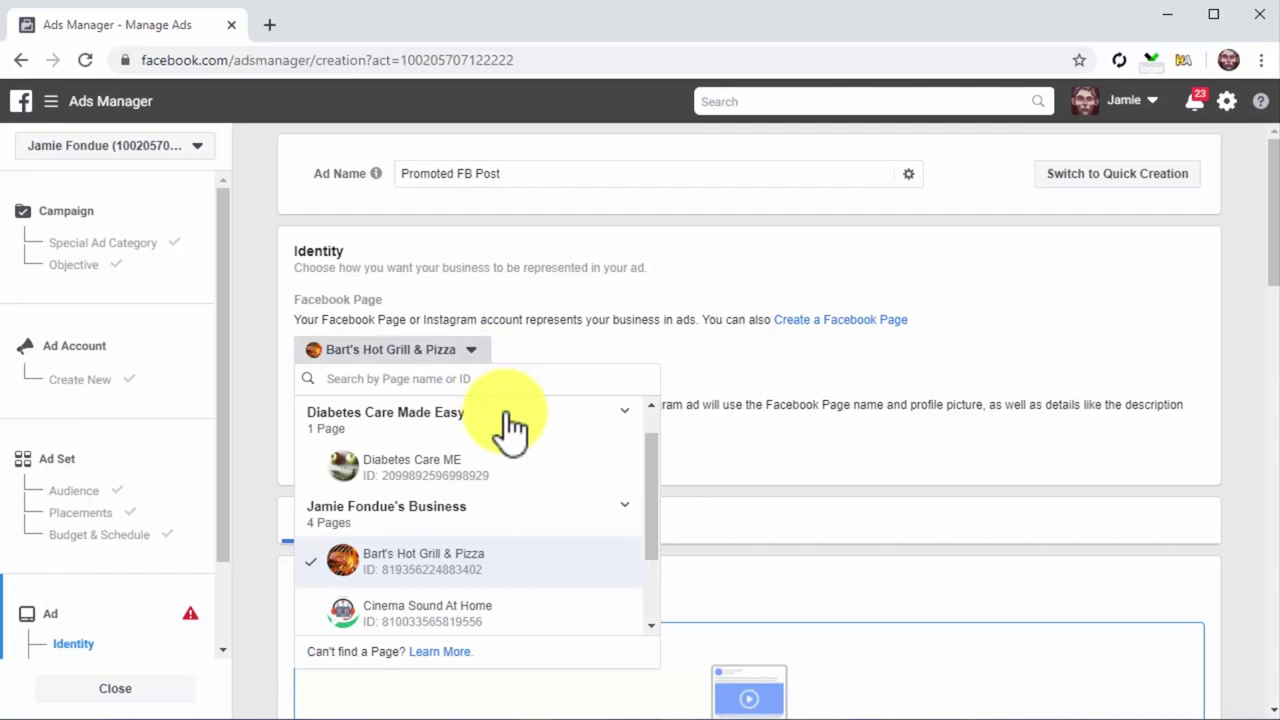
{"action": "left_click", "coordinate": [472, 474]}
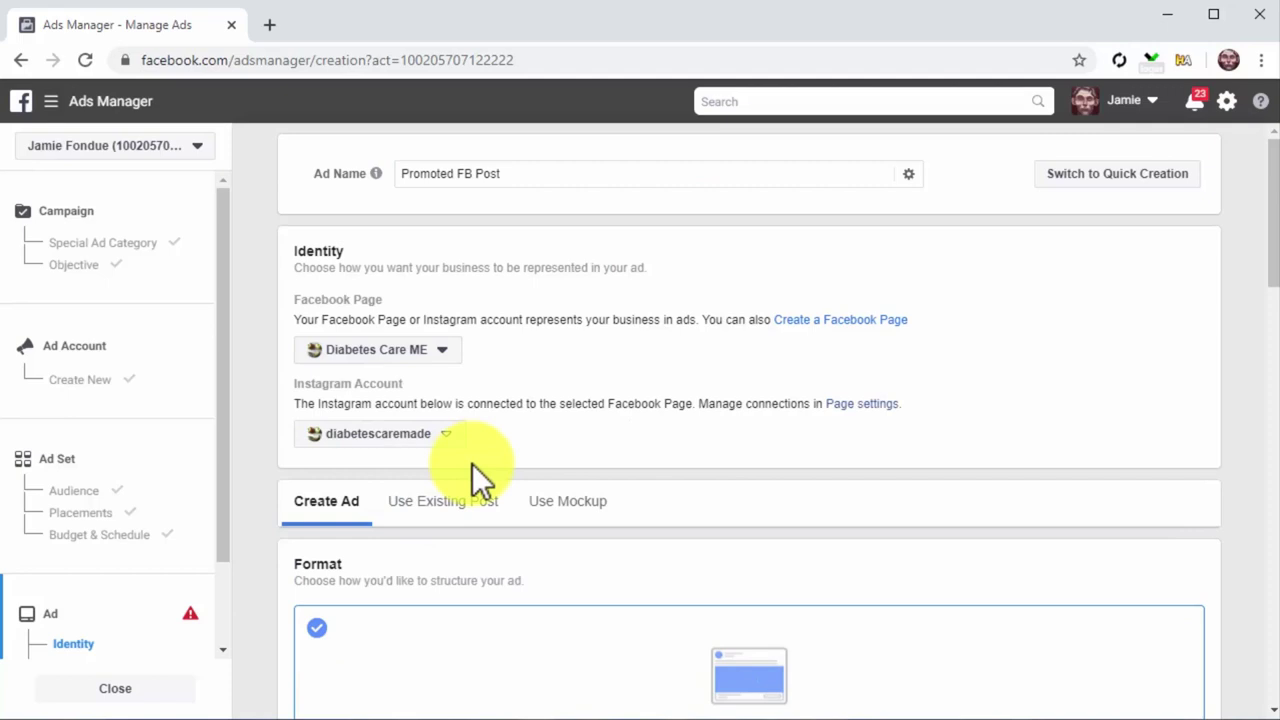
Step: Use the first listed existing Facebook post, "Get Quality of Life and Healthy Eating Tips by Visiting the DCME Website Today", as the ad creative
{"action": "left_click", "coordinate": [488, 503]}
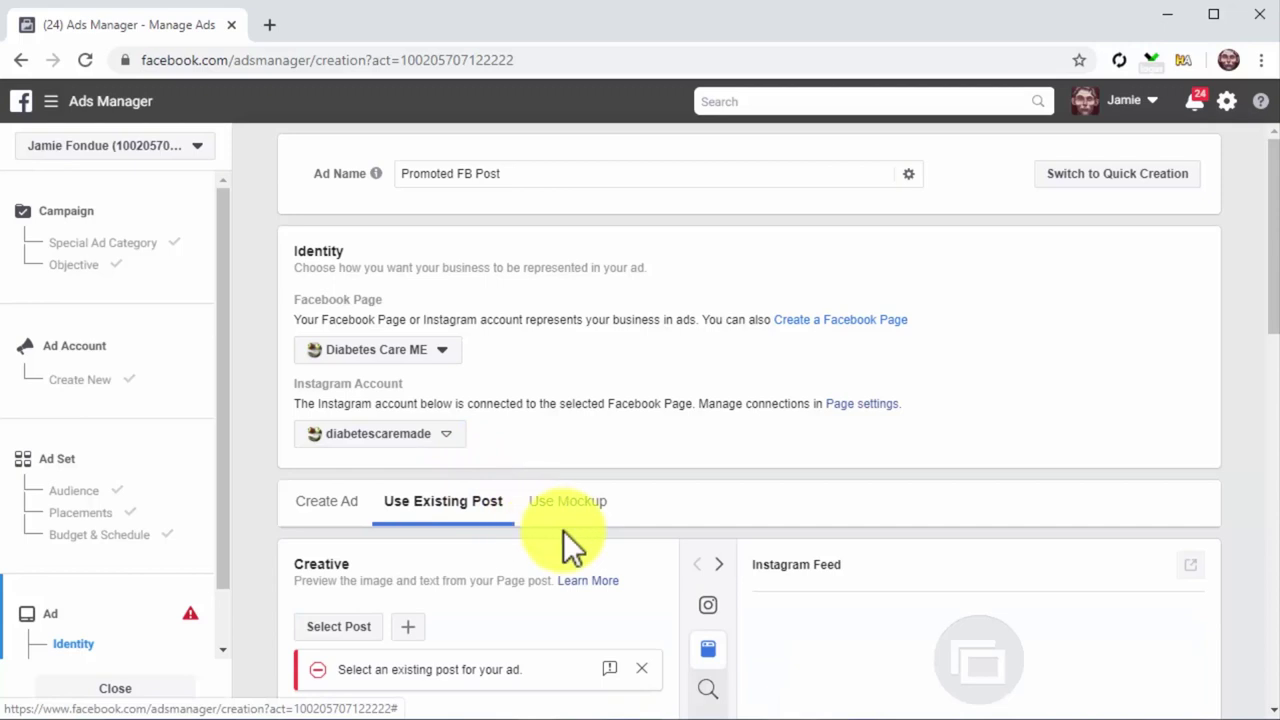
{"action": "scroll", "coordinate": [632, 553], "scroll_direction": "down", "scroll_amount": 1}
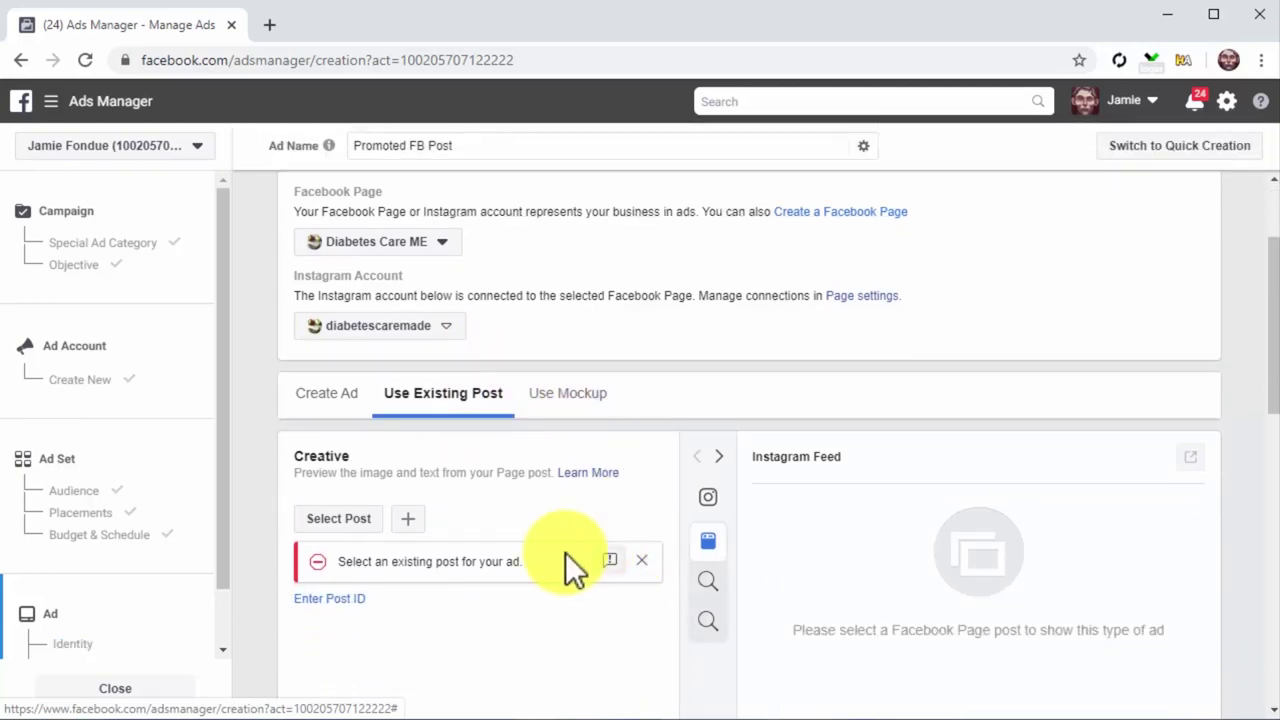
{"action": "left_click", "coordinate": [362, 518]}
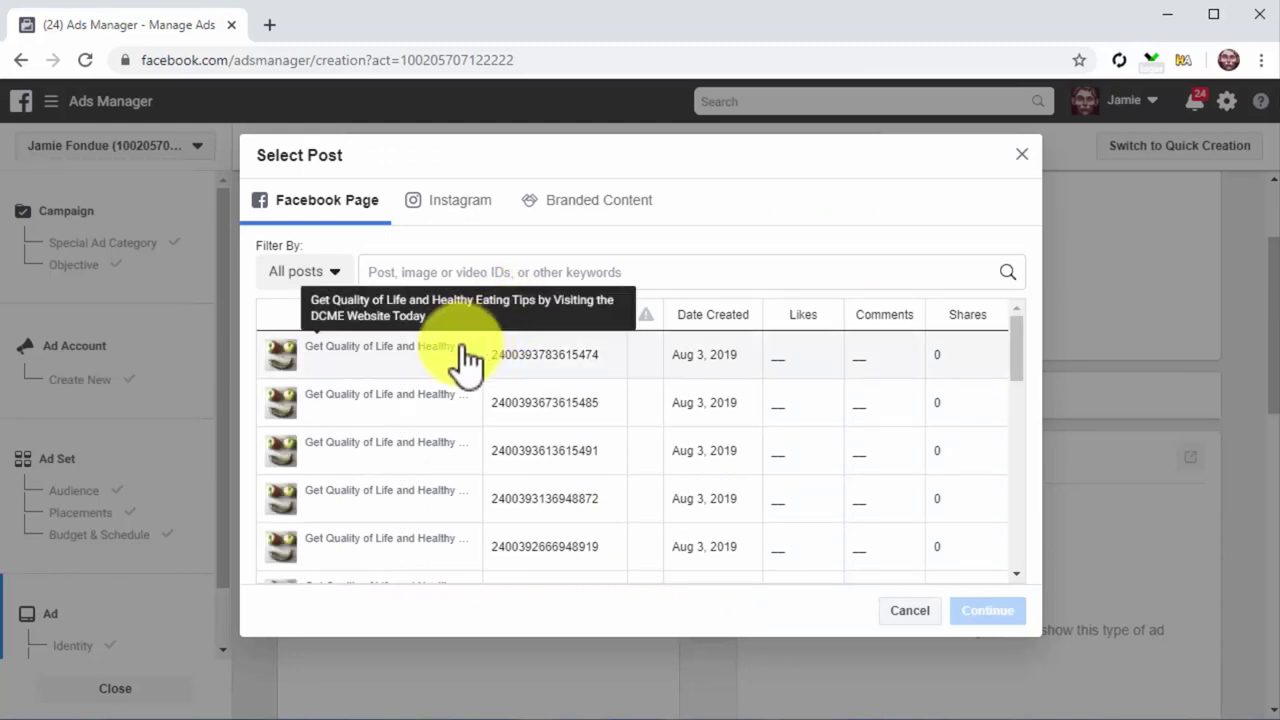
{"action": "left_click", "coordinate": [432, 372]}
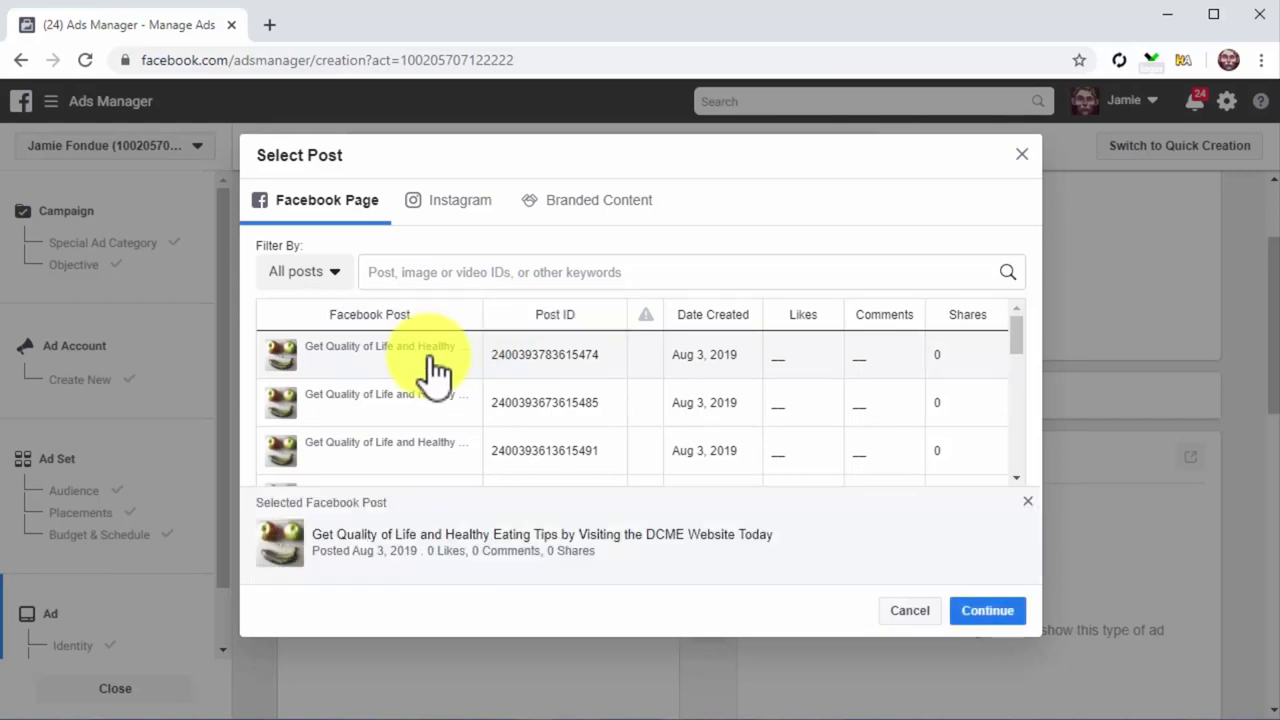
{"action": "left_click", "coordinate": [1018, 613]}
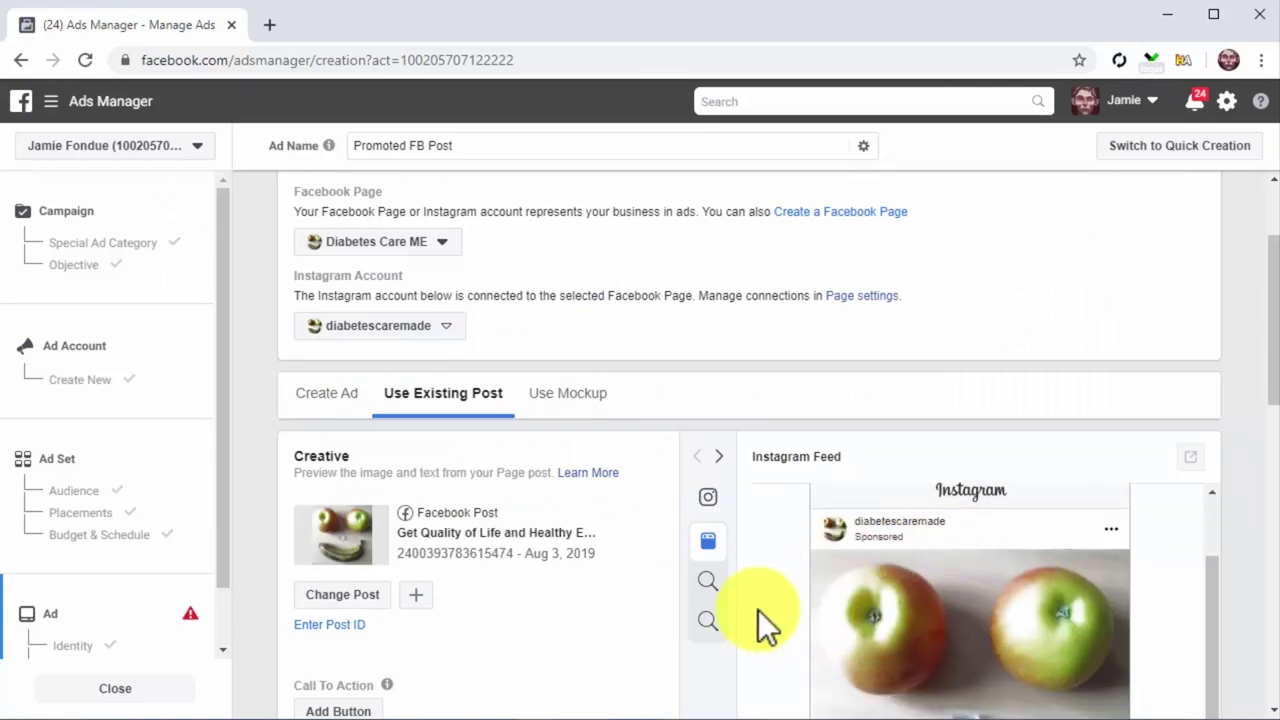
Step: Look over the Instagram feed preview and tracking settings, and confirm the ad to submit the campaign
{"action": "scroll", "coordinate": [728, 650], "scroll_direction": "down", "scroll_amount": 3}
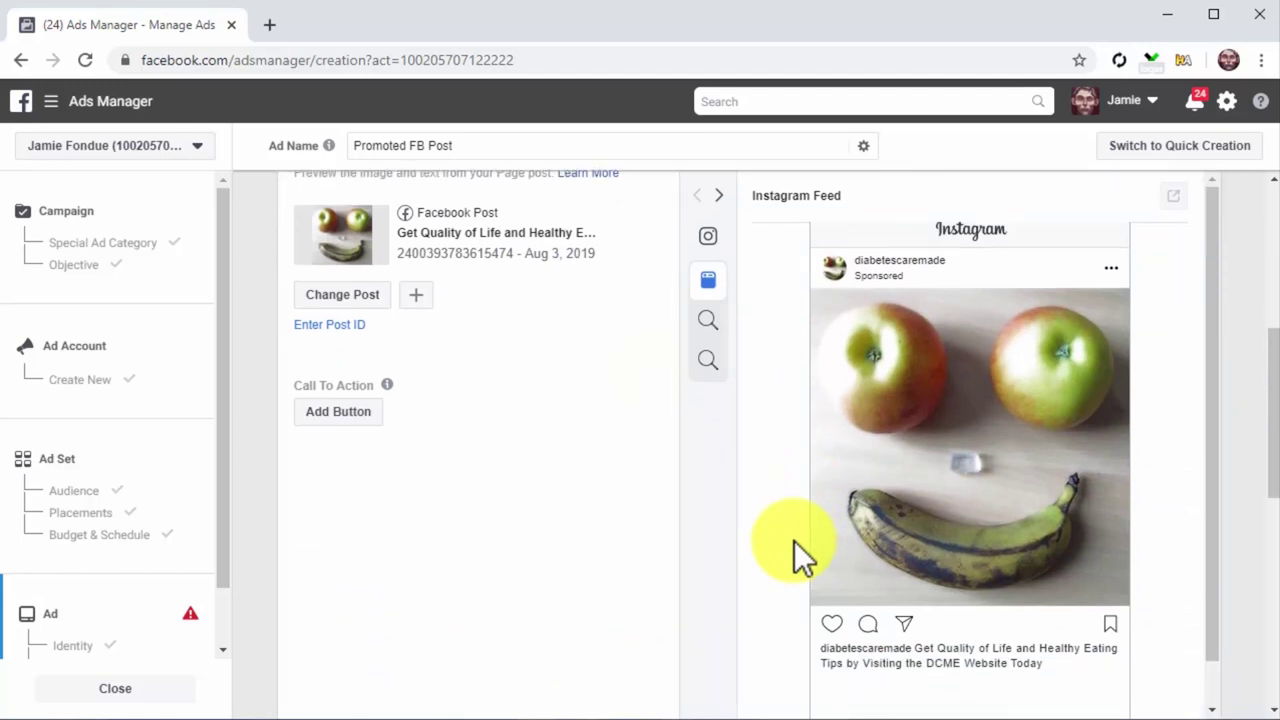
{"action": "scroll", "coordinate": [794, 540], "scroll_direction": "down", "scroll_amount": 5}
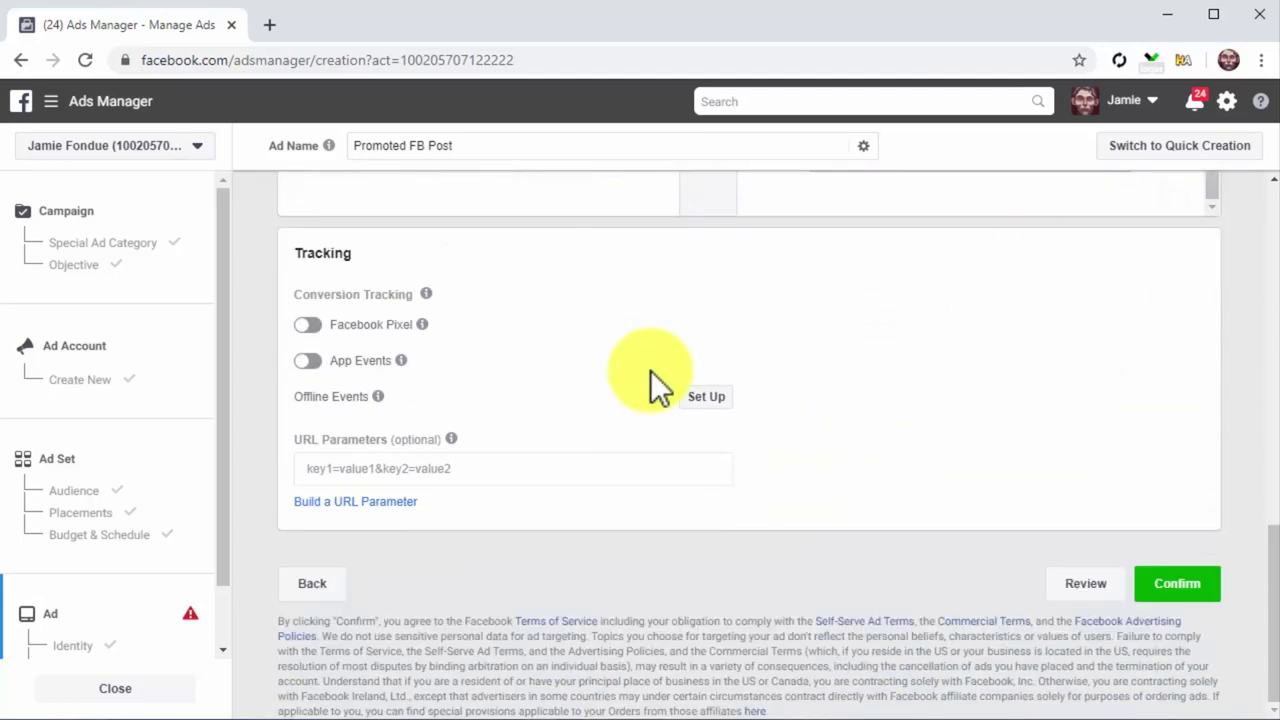
{"action": "left_click", "coordinate": [1208, 585]}
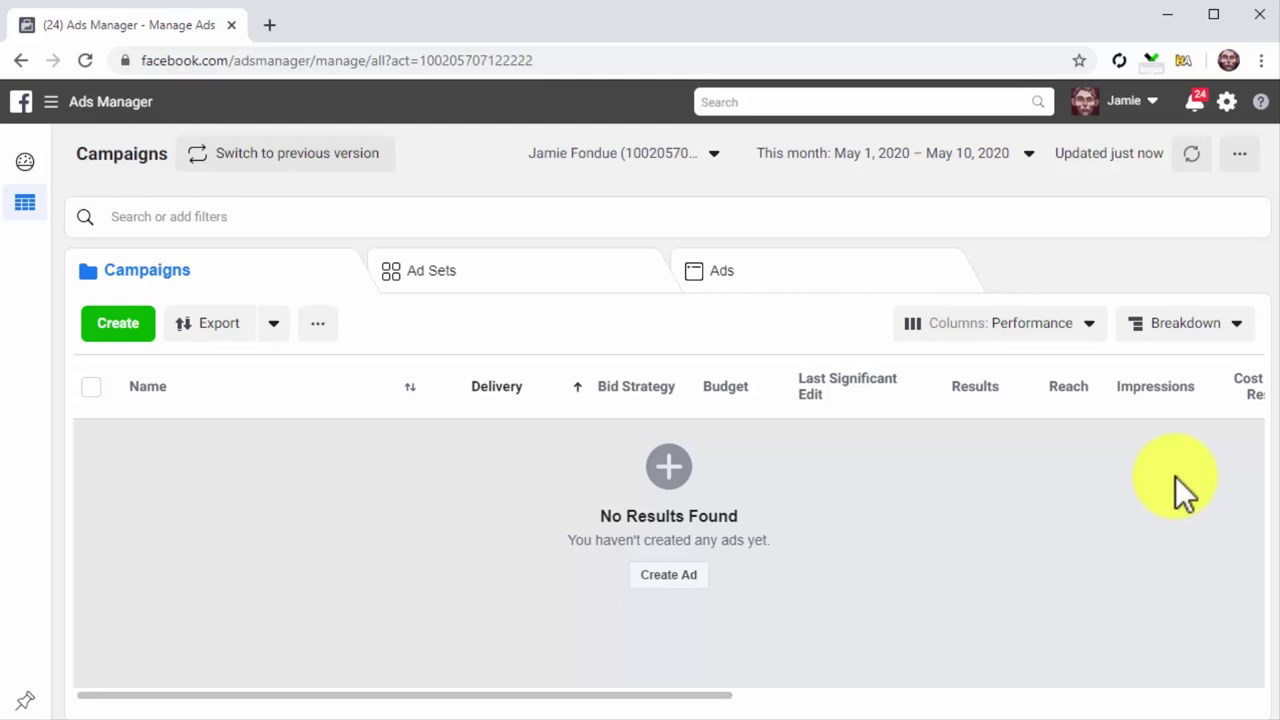
Step: Start creating a new ad campaign with Video views as its marketing objective
{"action": "left_click", "coordinate": [686, 580]}
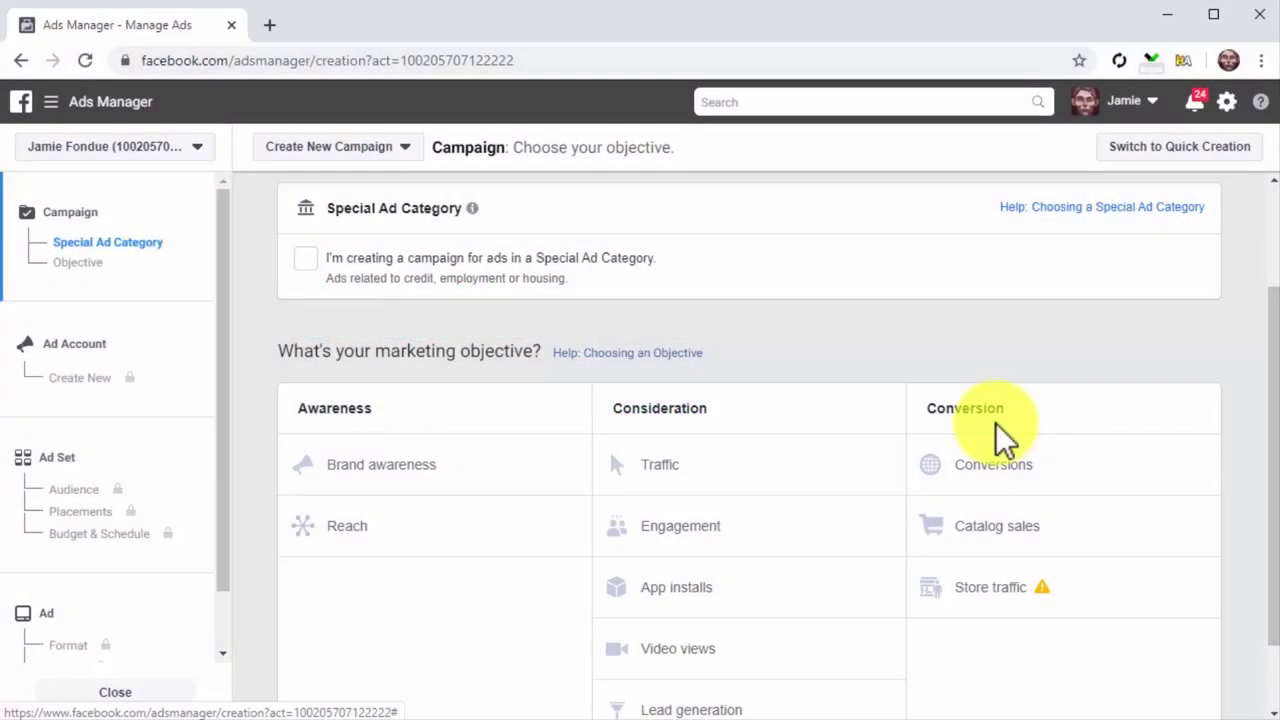
{"action": "left_click", "coordinate": [766, 665]}
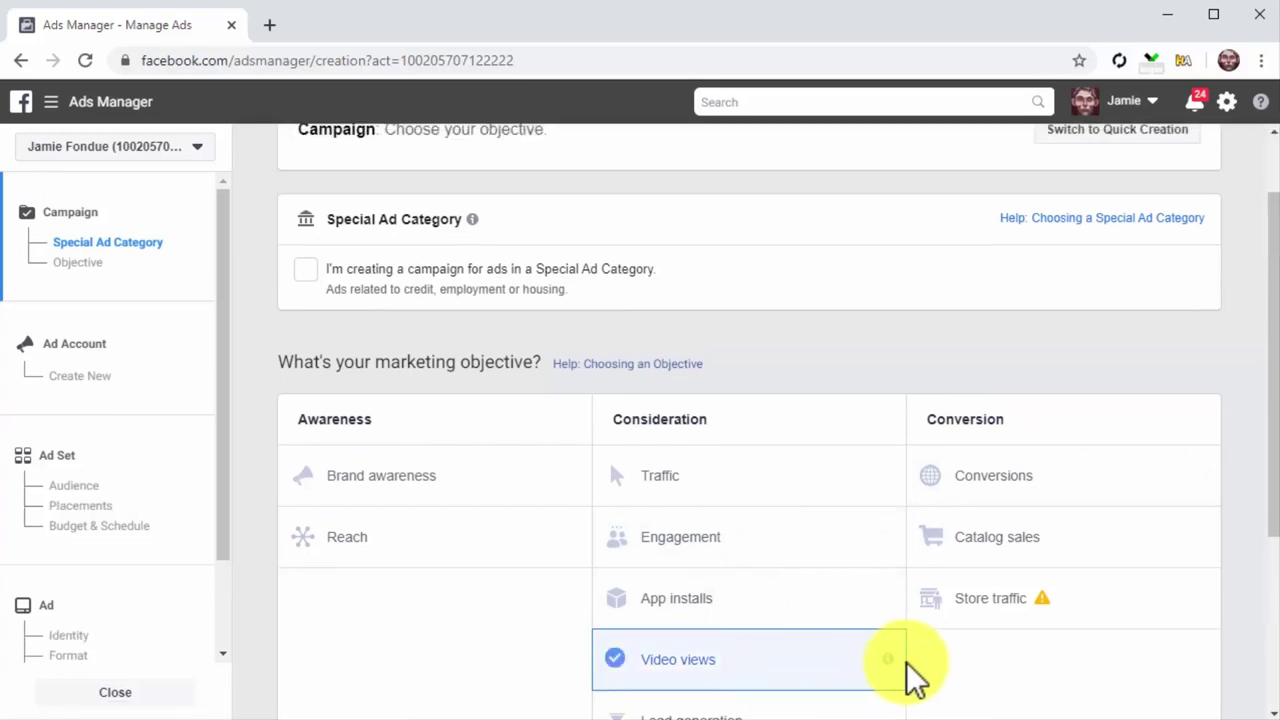
{"action": "scroll", "coordinate": [985, 675], "scroll_direction": "down", "scroll_amount": 3}
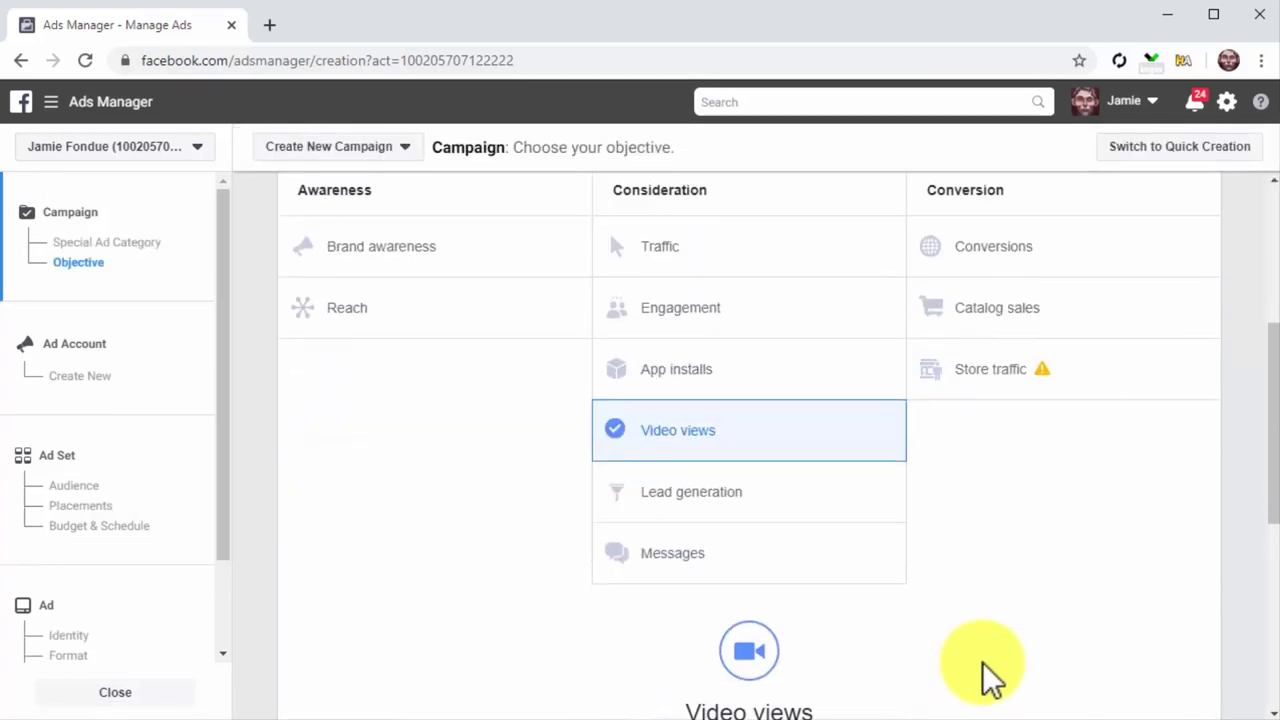
Step: Name the campaign "Video Ad For Insta" and proceed to the ad account setup
{"action": "scroll", "coordinate": [985, 675], "scroll_direction": "down", "scroll_amount": 3}
{"action": "left_click", "coordinate": [869, 512]}
{"action": "key", "text": "BackSpace"}
{"action": "key", "text": "BackSpace"}
{"action": "key", "text": "BackSpace"}
{"action": "key", "text": "BackSpace"}
{"action": "key", "text": "BackSpace"}
{"action": "type", "text": "Ad For Insta"}
{"action": "scroll", "coordinate": [886, 567], "scroll_direction": "down", "scroll_amount": 2}
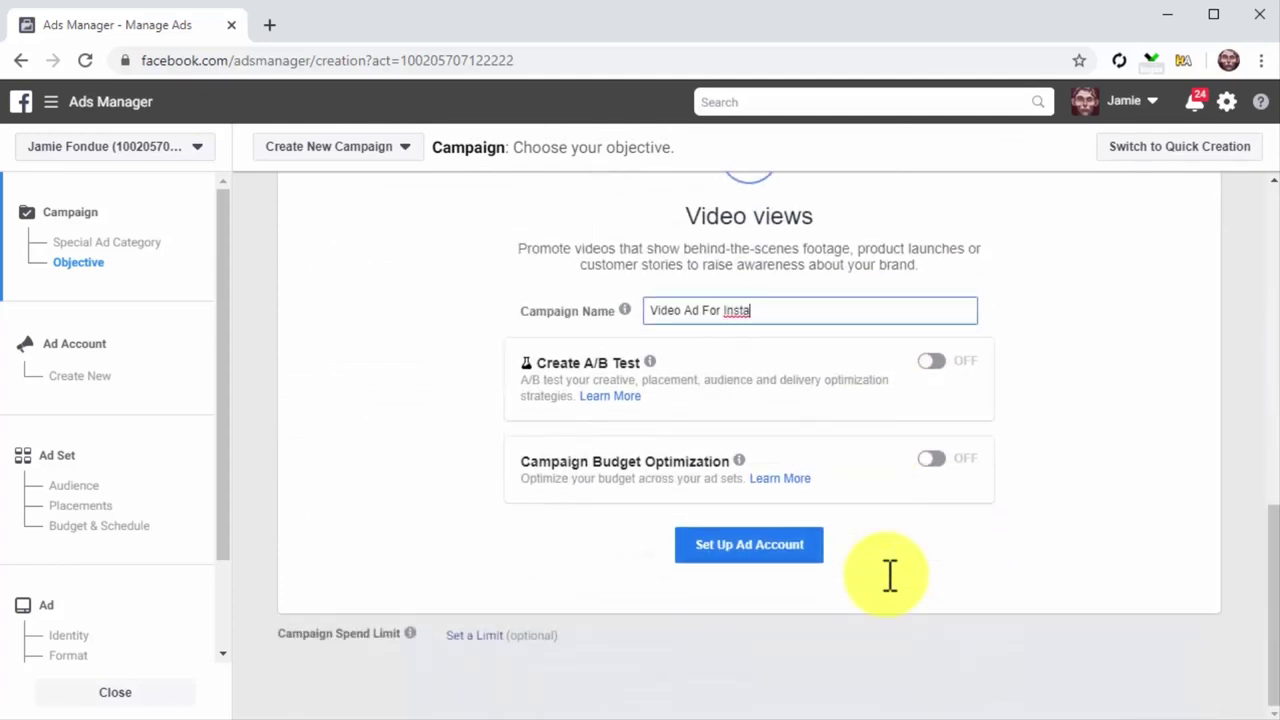
{"action": "left_click", "coordinate": [803, 556]}
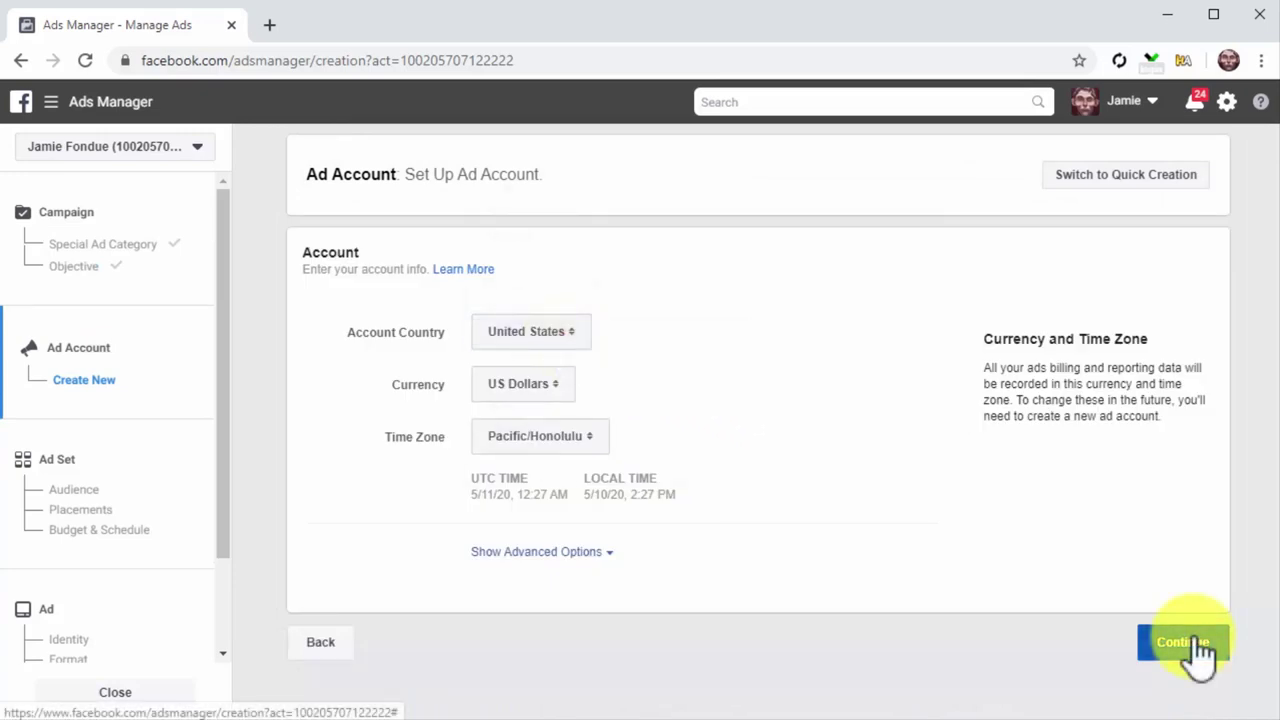
Step: Accept the ad account's country, currency and time zone settings, and name the ad set "Insta Video Ad"
{"action": "left_click", "coordinate": [1195, 645]}
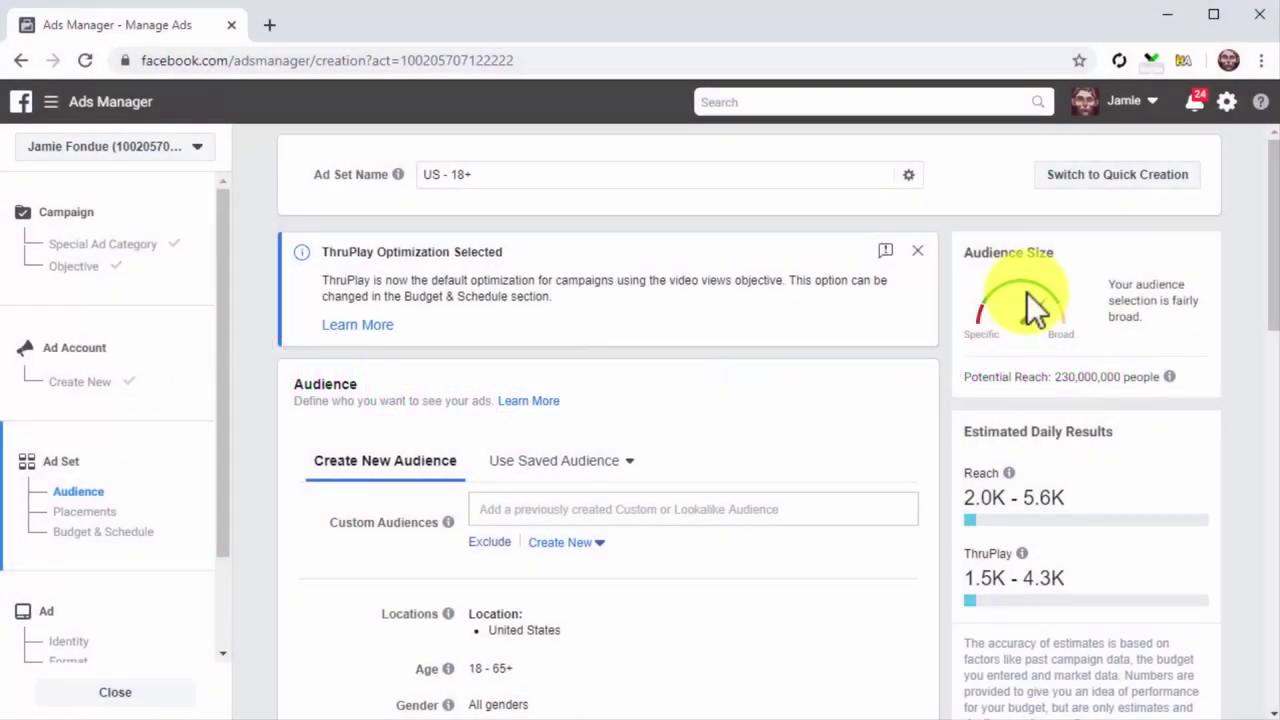
{"action": "left_click", "coordinate": [532, 175]}
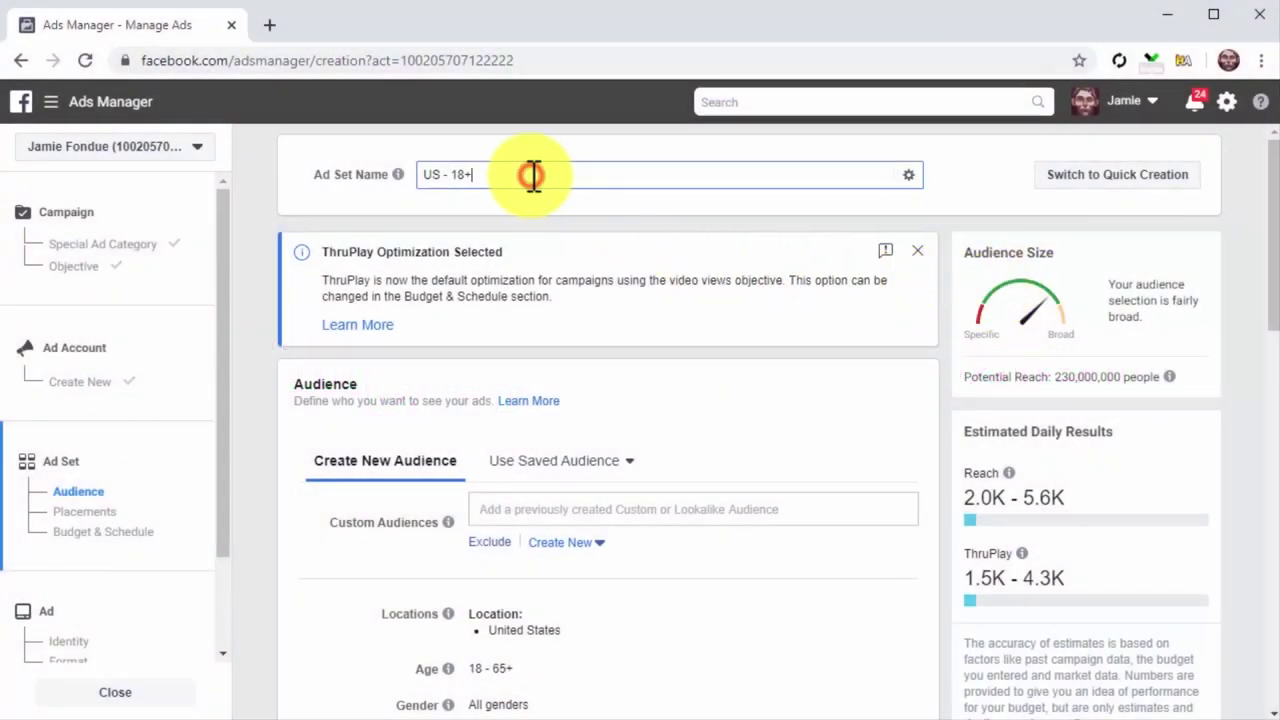
{"action": "key", "text": "BackSpace"}
{"action": "key", "text": "BackSpace"}
{"action": "key", "text": "BackSpace"}
{"action": "key", "text": "BackSpace"}
{"action": "key", "text": "BackSpace"}
{"action": "key", "text": "BackSpace"}
{"action": "key", "text": "BackSpace"}
{"action": "type", "text": "Insta Video Ad"}
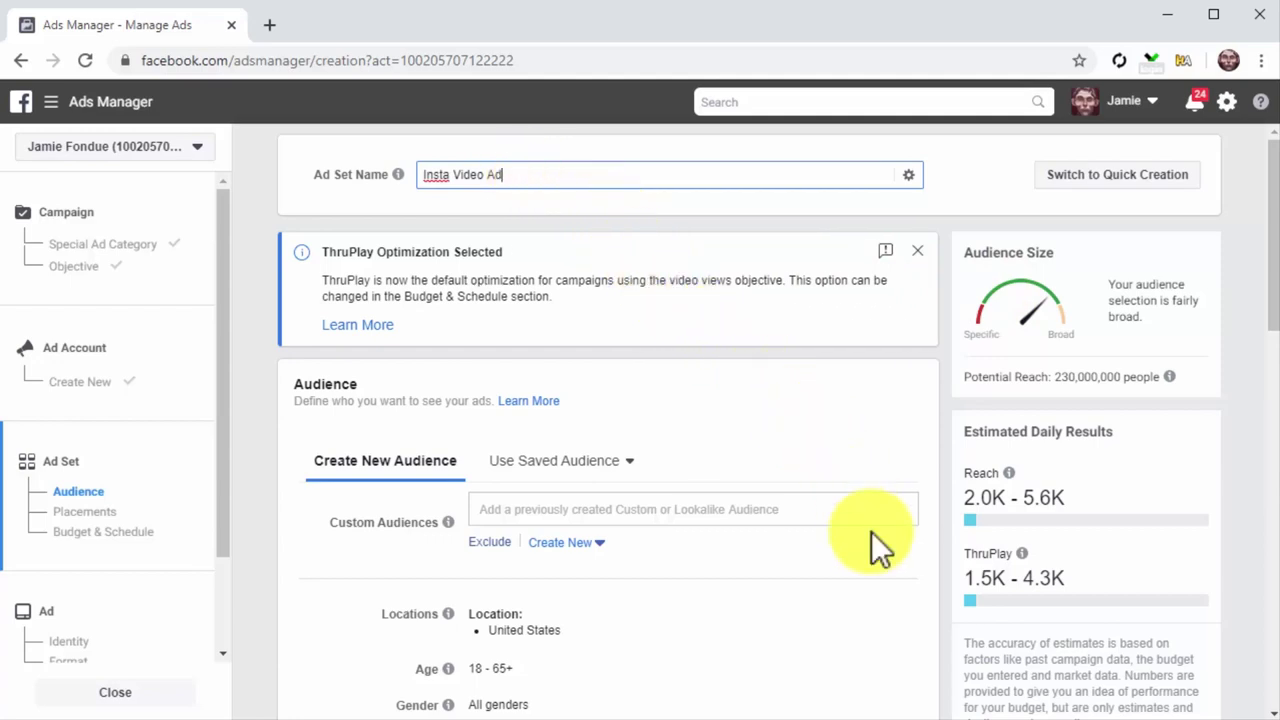
Step: Add Australia to the audience's targeted locations and set the age range to 25 - 55
{"action": "scroll", "coordinate": [892, 573], "scroll_direction": "down", "scroll_amount": 3}
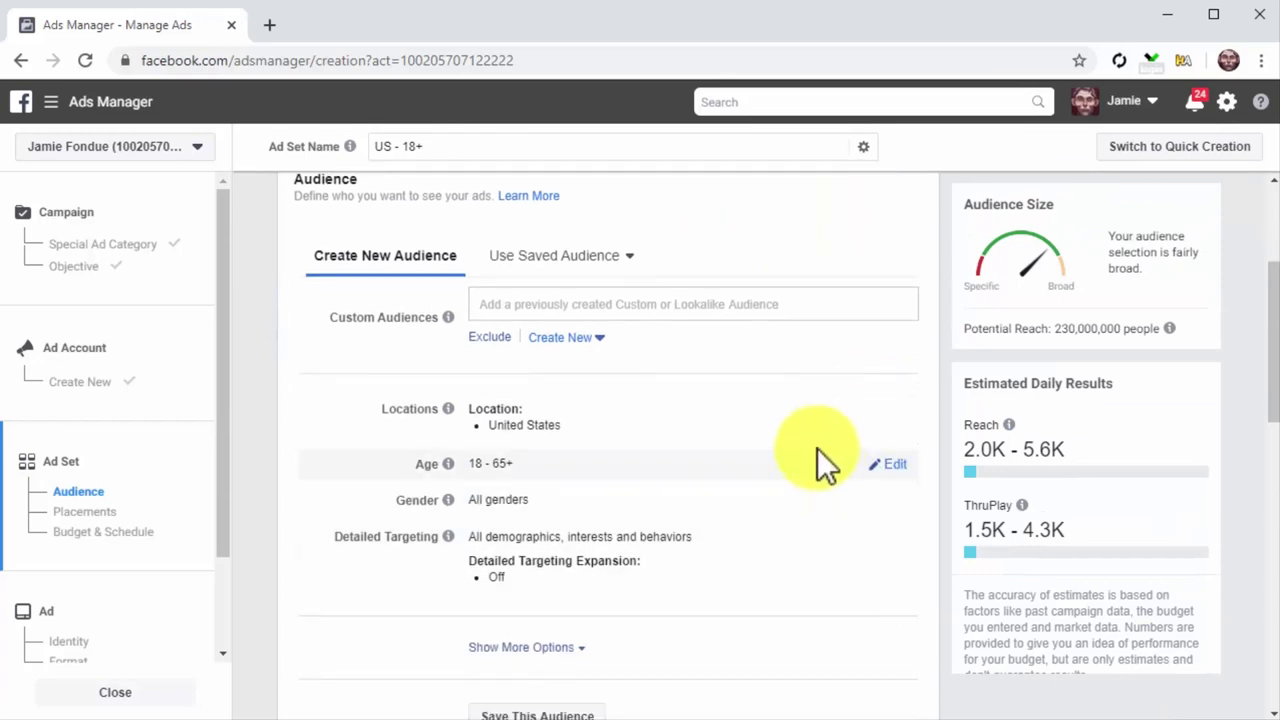
{"action": "left_click", "coordinate": [889, 412]}
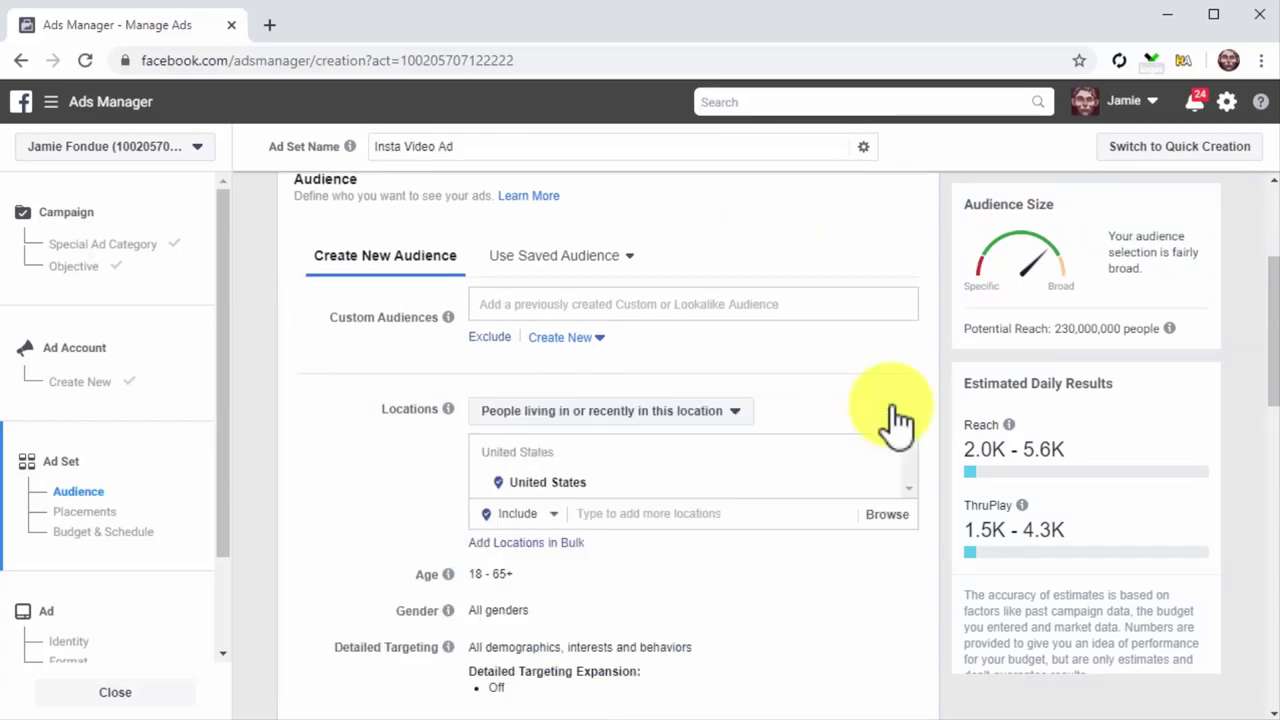
{"action": "left_click", "coordinate": [706, 514]}
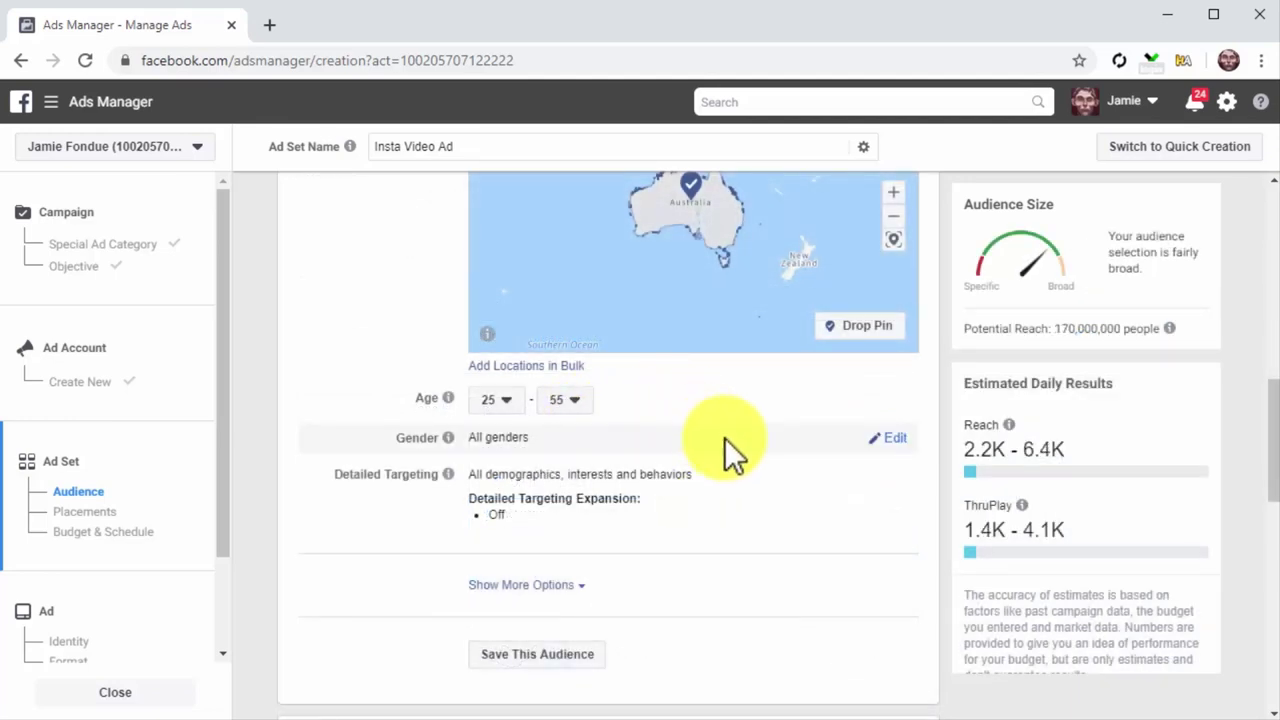
Step: Add the interests Healthy Habits and Healthy Life to the audience's detailed targeting
{"action": "left_click", "coordinate": [897, 474]}
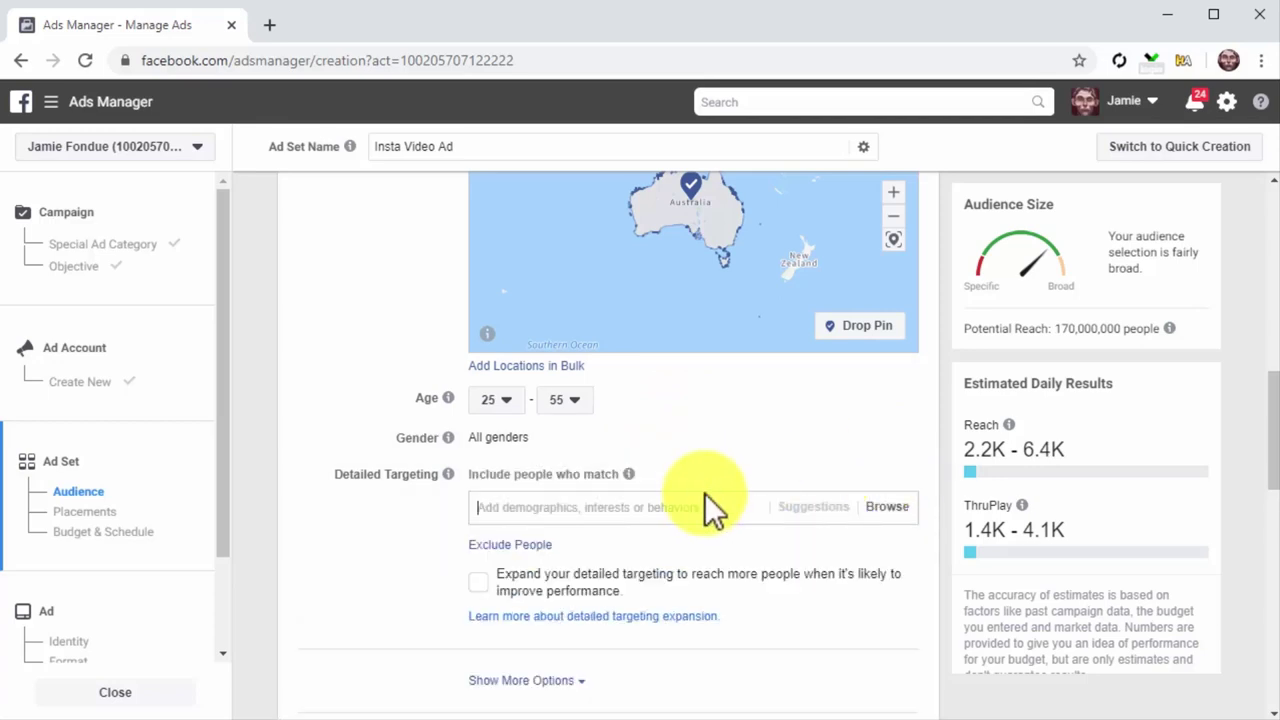
{"action": "type", "text": "healthy"}
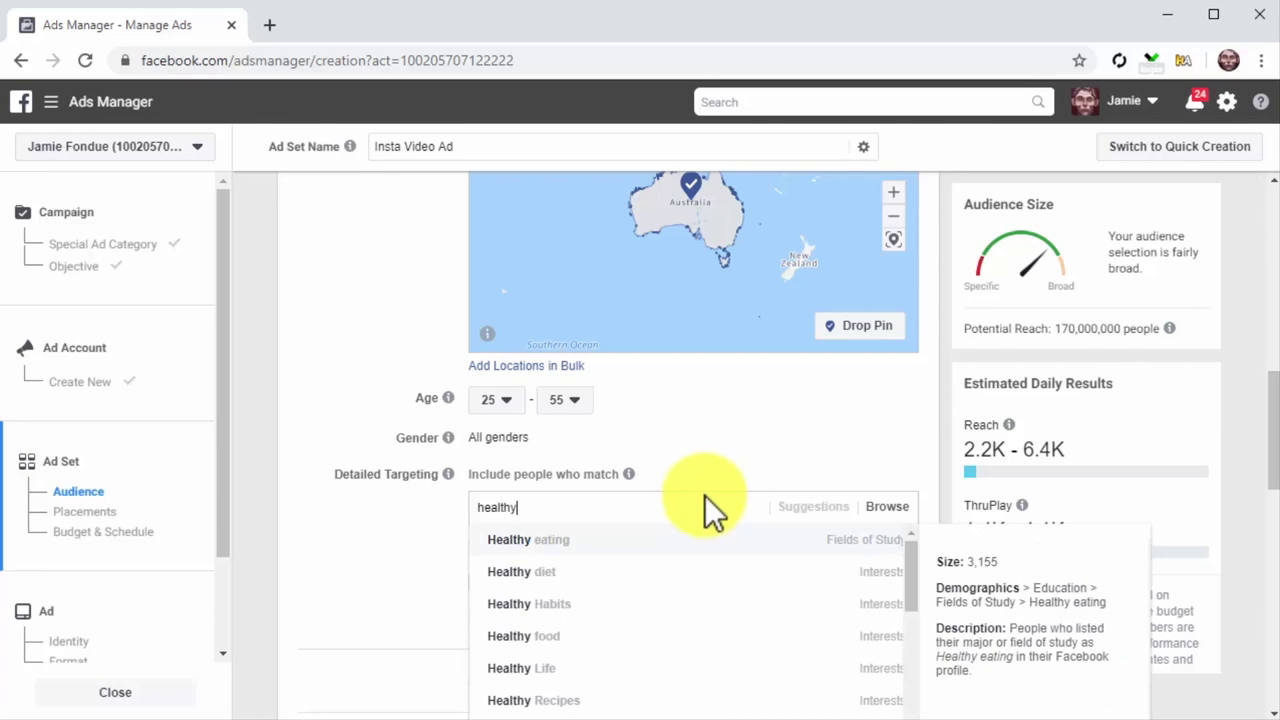
{"action": "left_click", "coordinate": [644, 604]}
Step: Show the additional audience options and restrict the audience's languages to English (All)
{"action": "scroll", "coordinate": [644, 604], "scroll_direction": "down", "scroll_amount": 3}
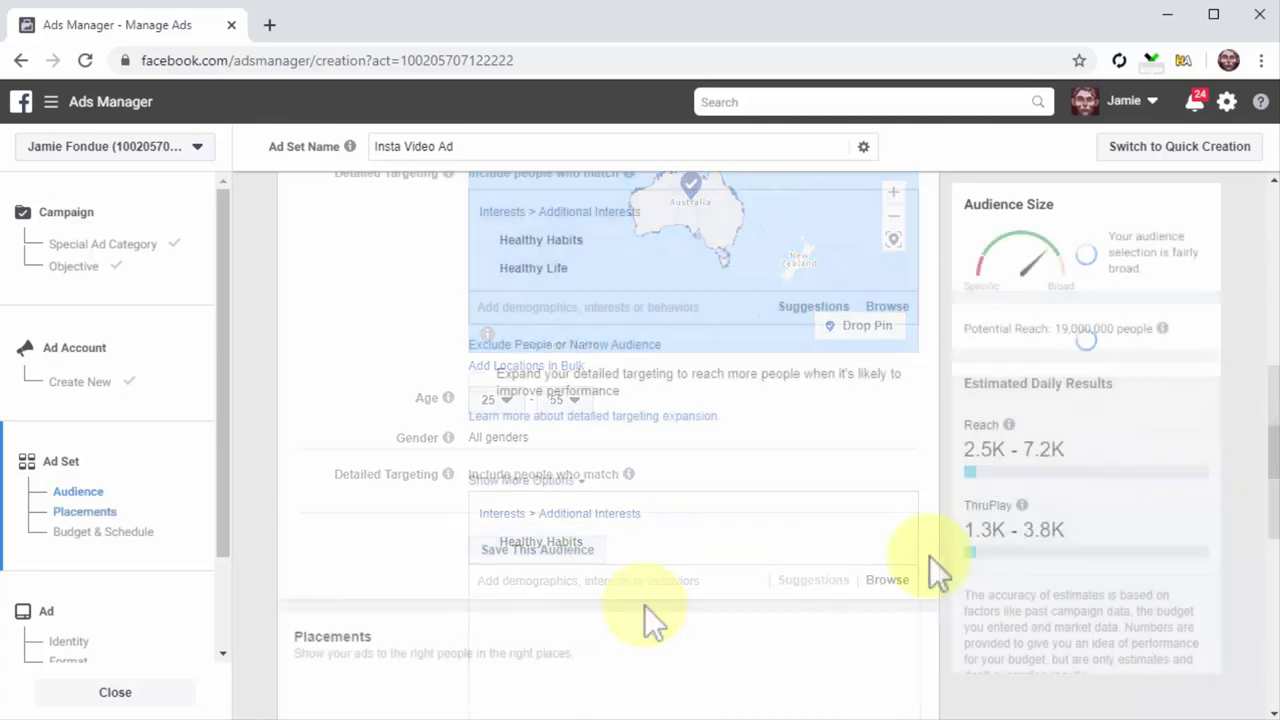
{"action": "left_click", "coordinate": [561, 482]}
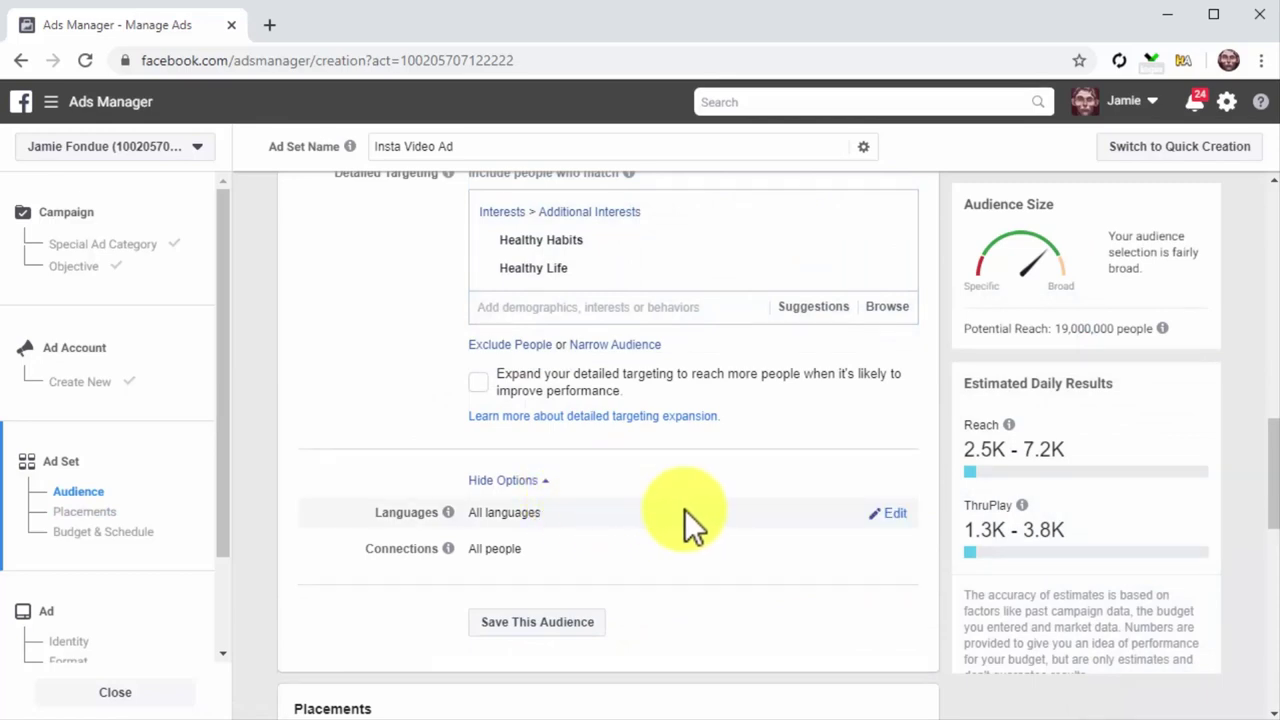
{"action": "left_click", "coordinate": [898, 513]}
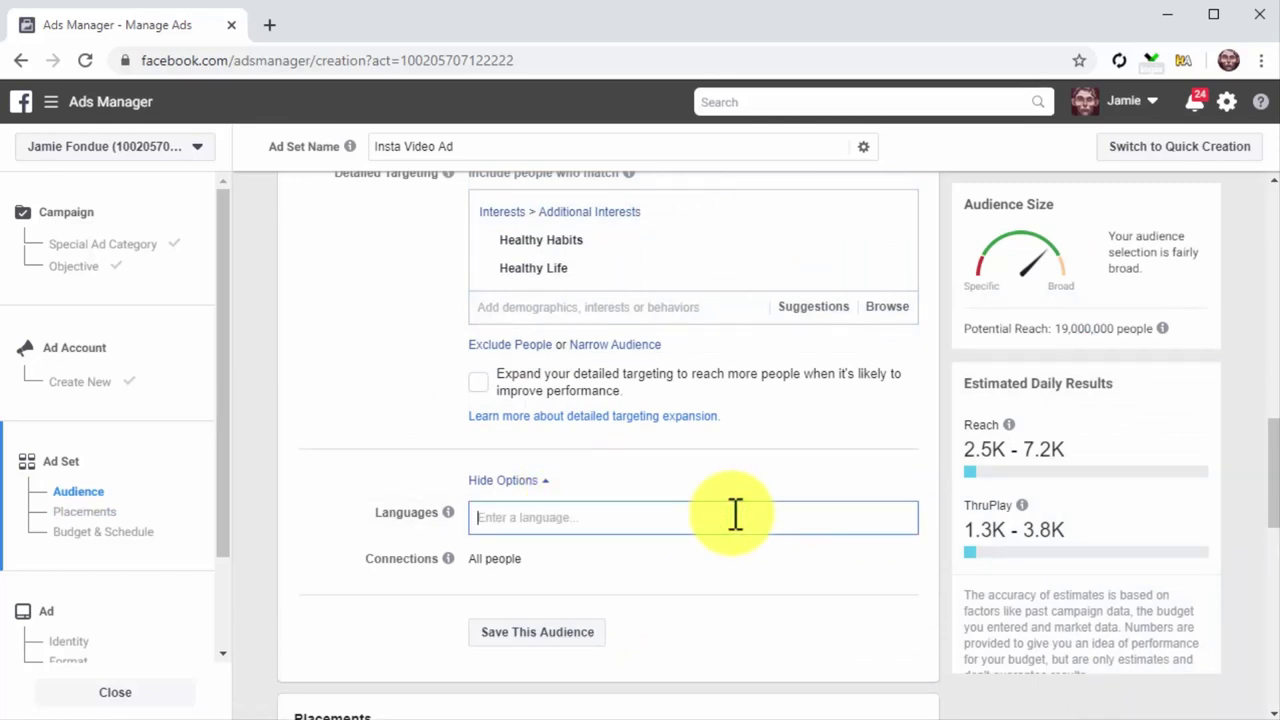
{"action": "type", "text": "eng"}
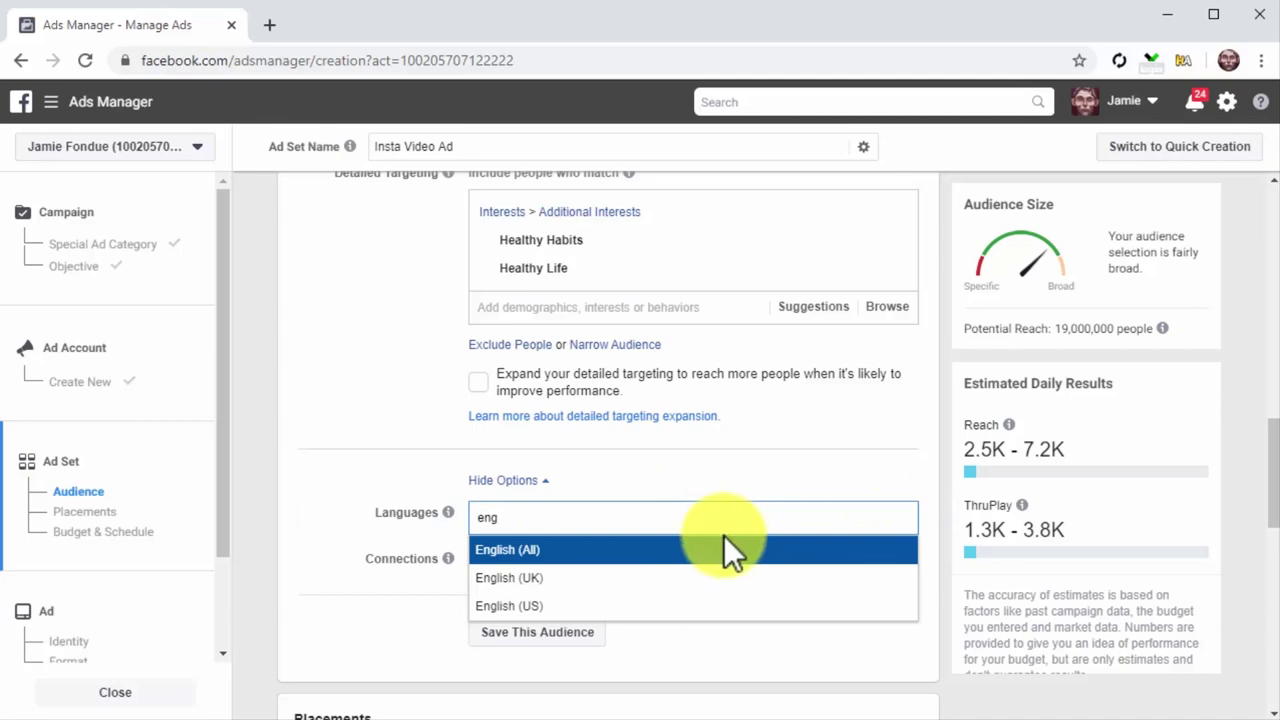
{"action": "left_click", "coordinate": [727, 550]}
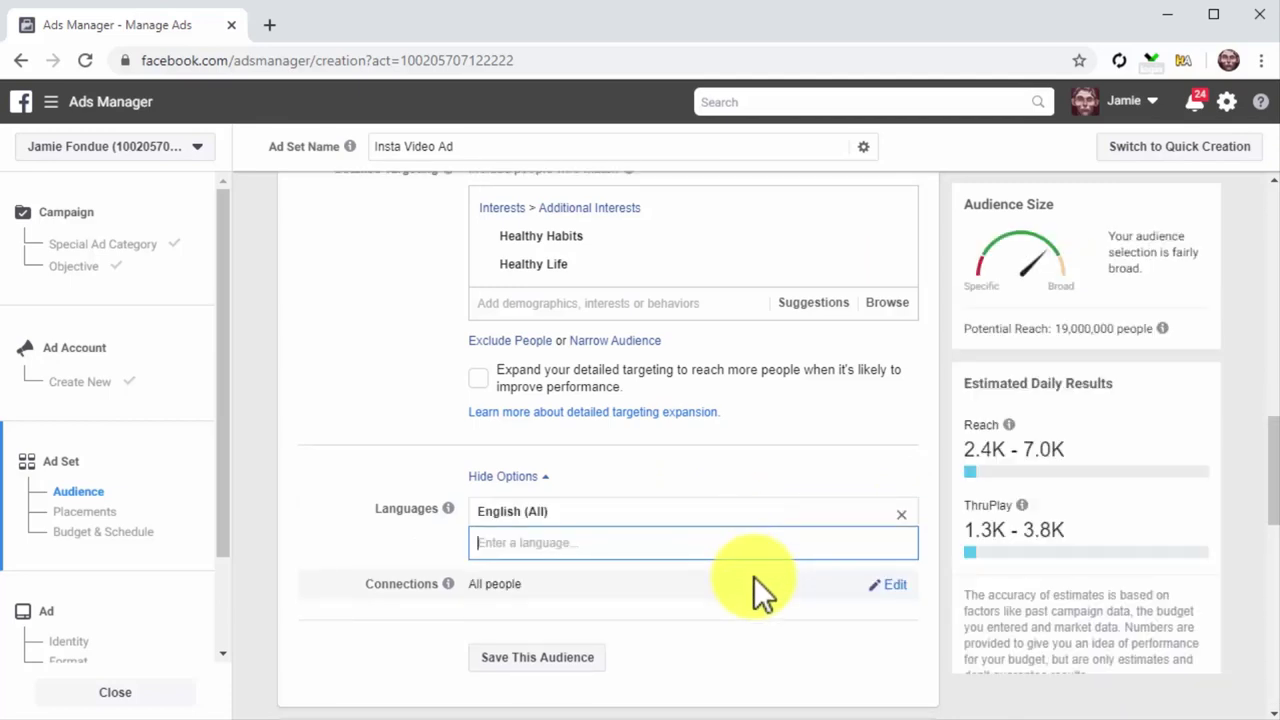
Step: Switch the ad set to manual placements and keep only Instagram among the platforms
{"action": "scroll", "coordinate": [754, 577], "scroll_direction": "down", "scroll_amount": 4}
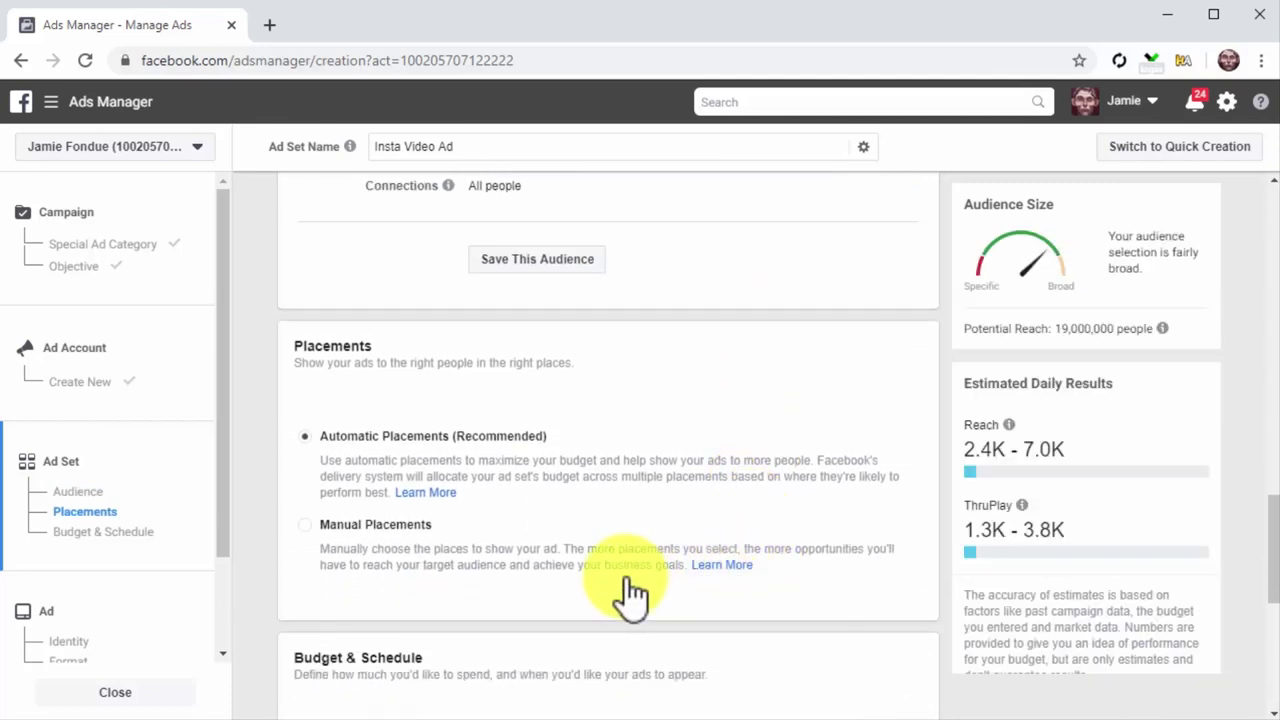
{"action": "left_click", "coordinate": [308, 526]}
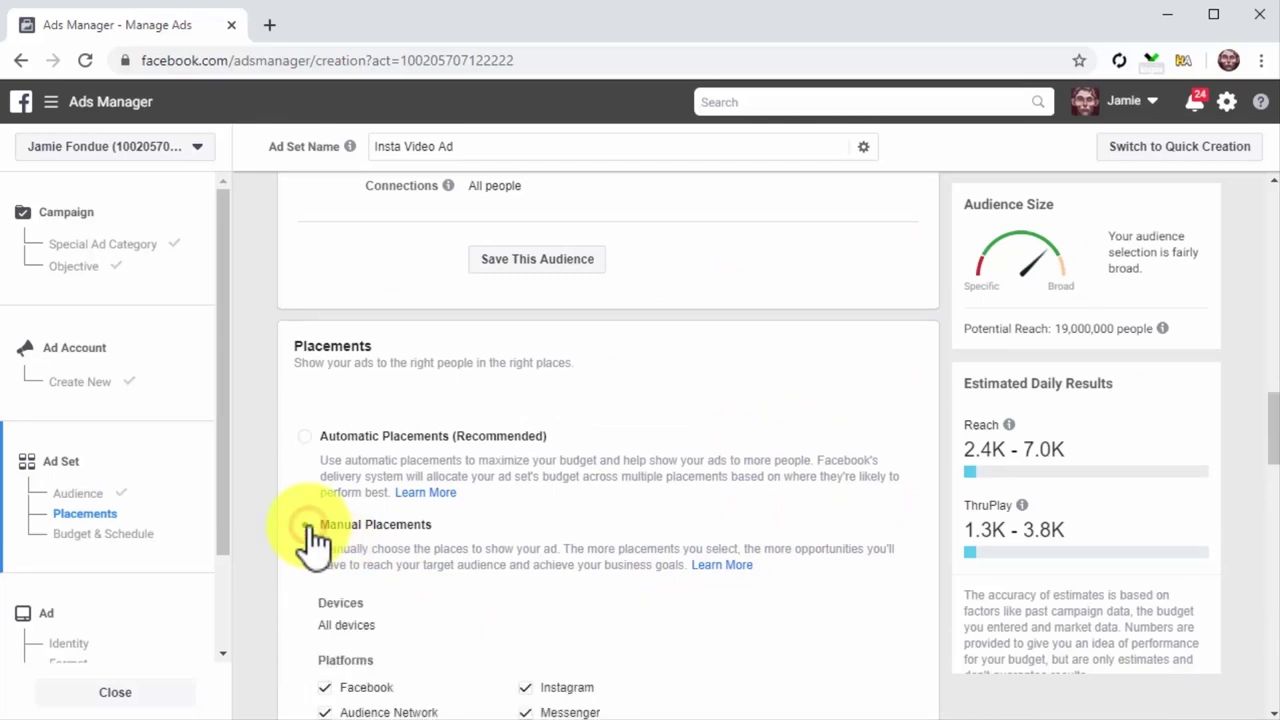
{"action": "scroll", "coordinate": [306, 545], "scroll_direction": "down", "scroll_amount": 2}
{"action": "scroll", "coordinate": [309, 608], "scroll_direction": "down", "scroll_amount": 10}
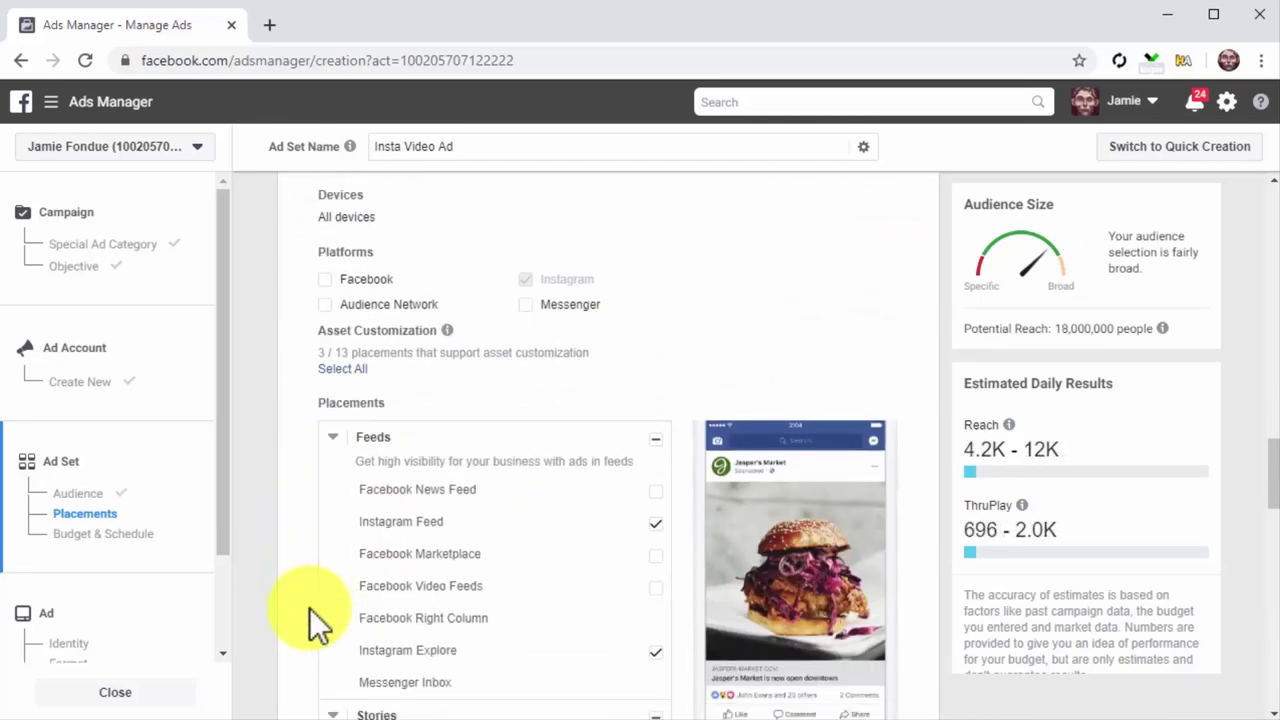
{"action": "scroll", "coordinate": [309, 608], "scroll_direction": "down", "scroll_amount": 6}
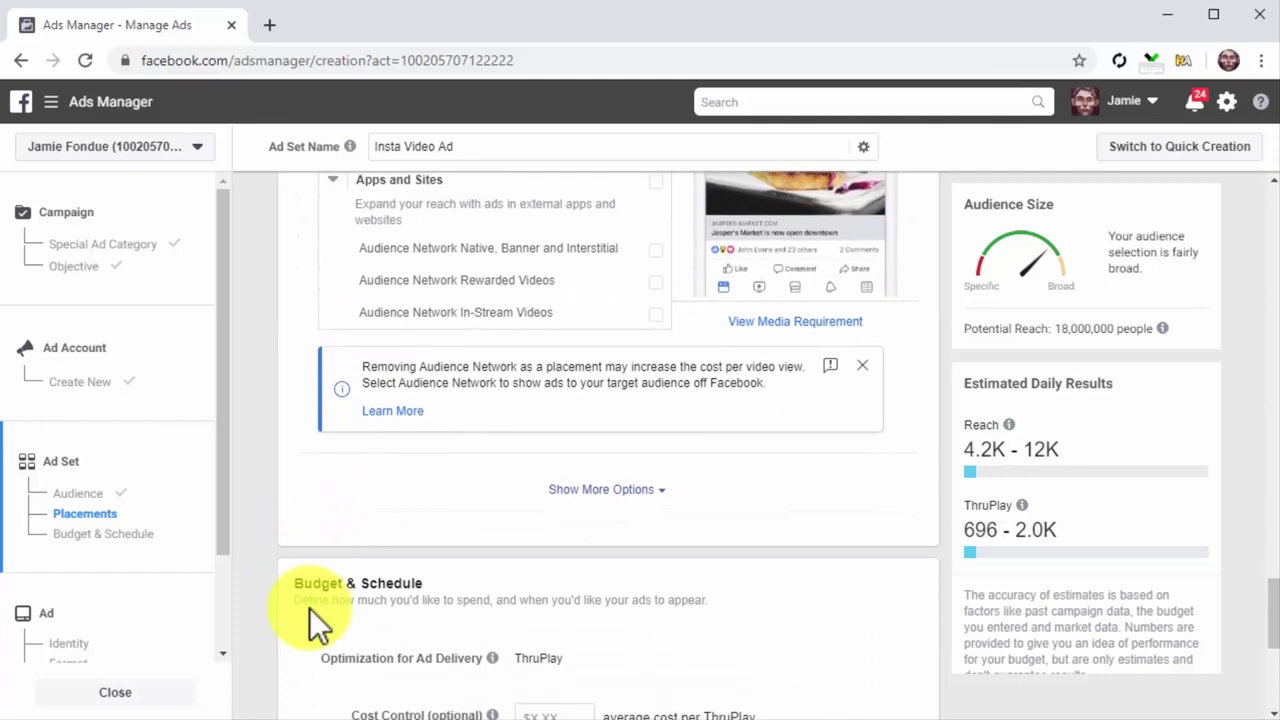
Step: Set a daily budget of $10.00 running continuously starting today, and continue to the ad setup
{"action": "scroll", "coordinate": [309, 607], "scroll_direction": "down", "scroll_amount": 1}
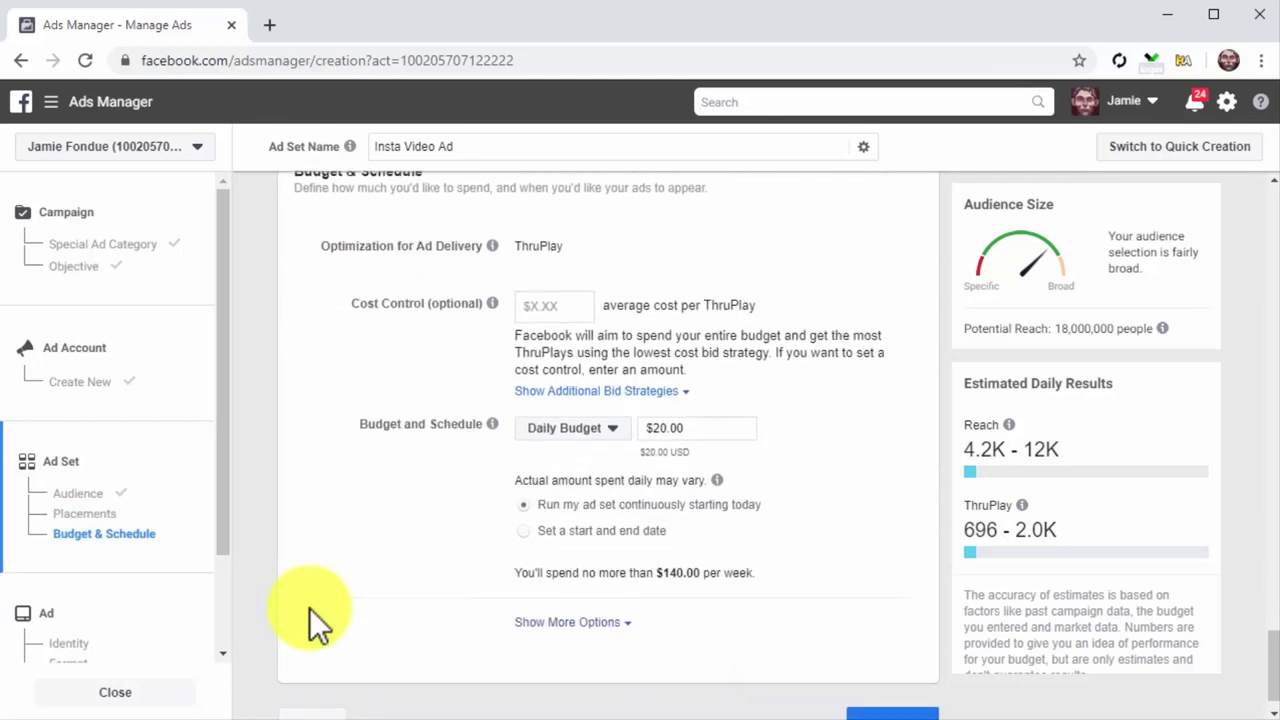
{"action": "left_click", "coordinate": [606, 398]}
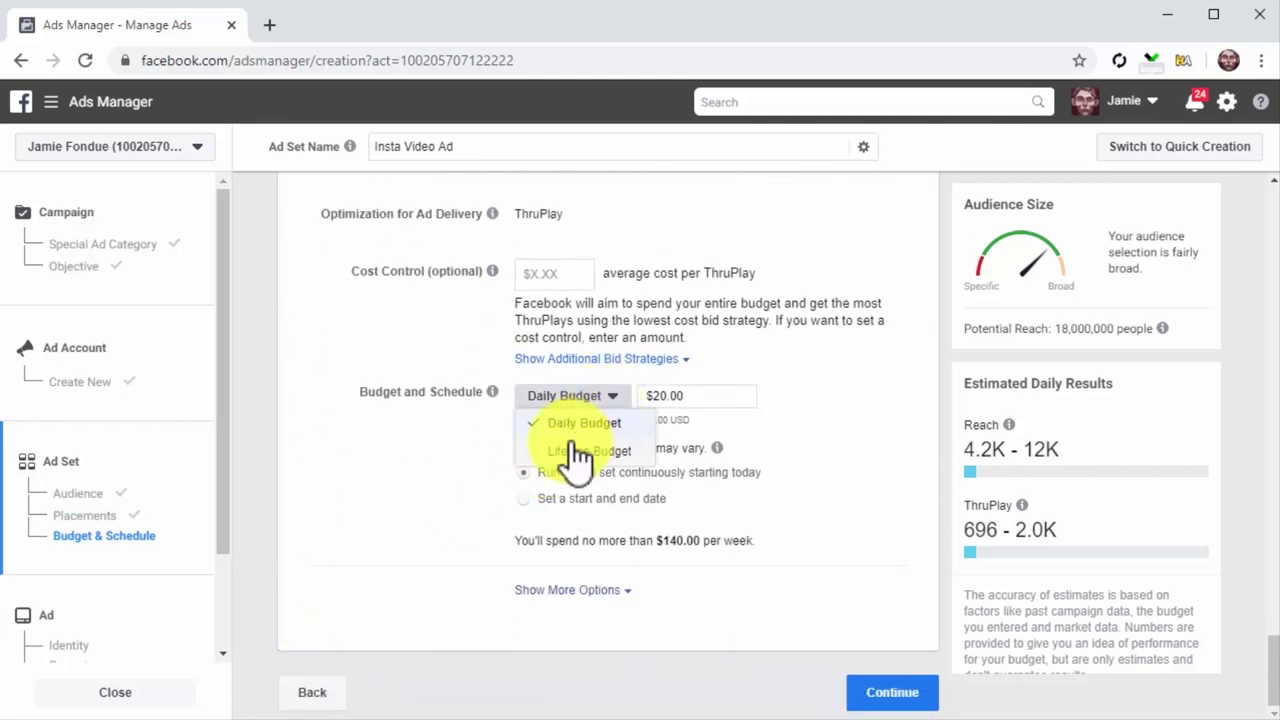
{"action": "left_click", "coordinate": [583, 425]}
{"action": "left_click", "coordinate": [672, 395]}
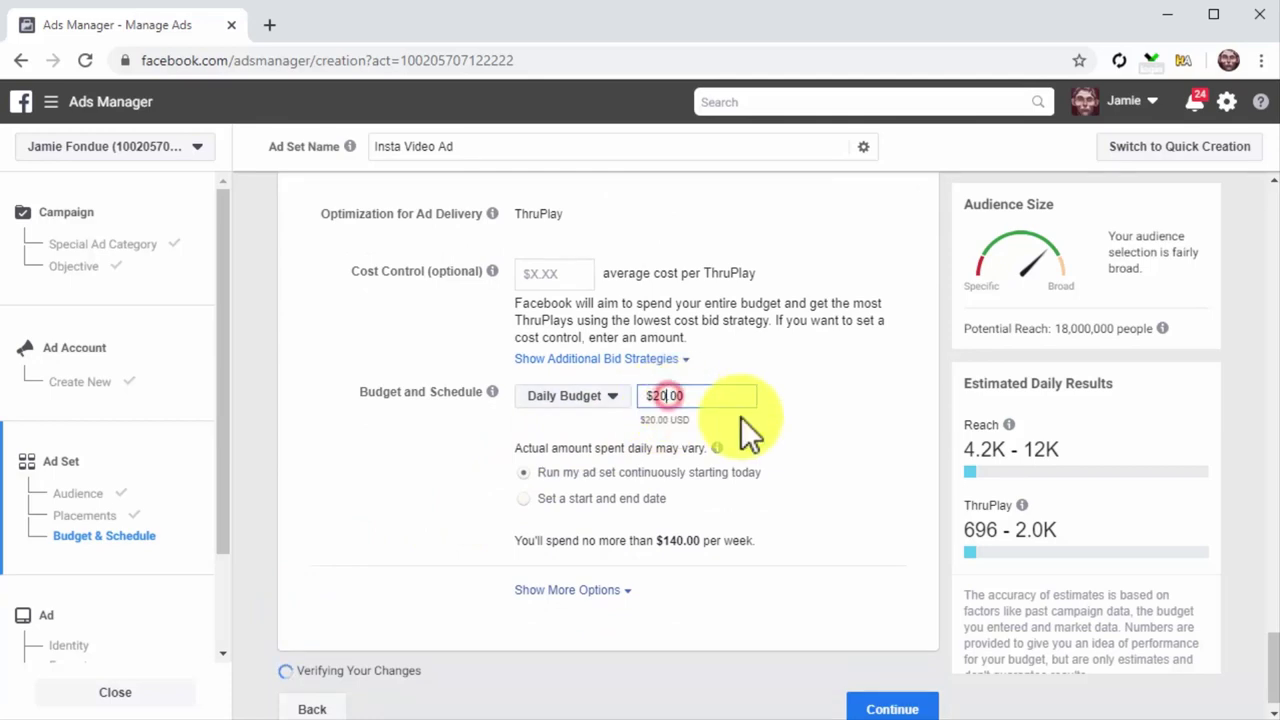
{"action": "key", "text": "BackSpace"}
{"action": "key", "text": "BackSpace"}
{"action": "key", "text": "BackSpace"}
{"action": "type", "text": "10"}
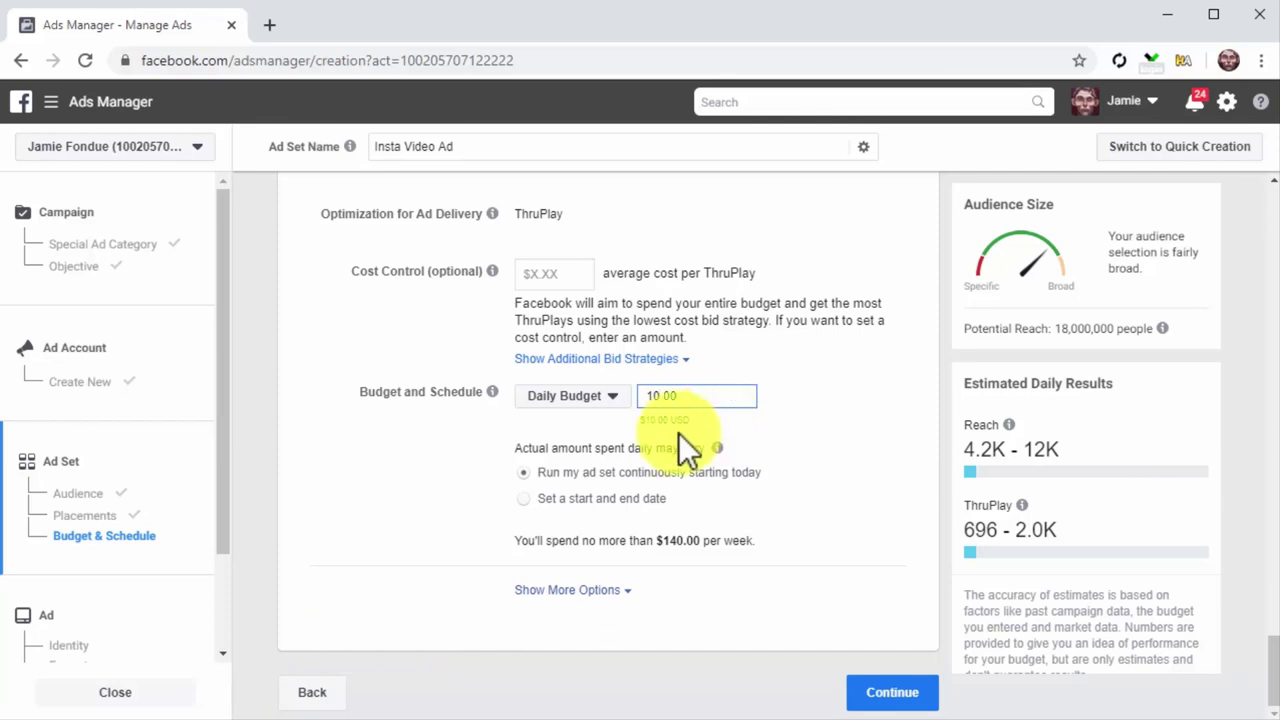
{"action": "left_click", "coordinate": [528, 472]}
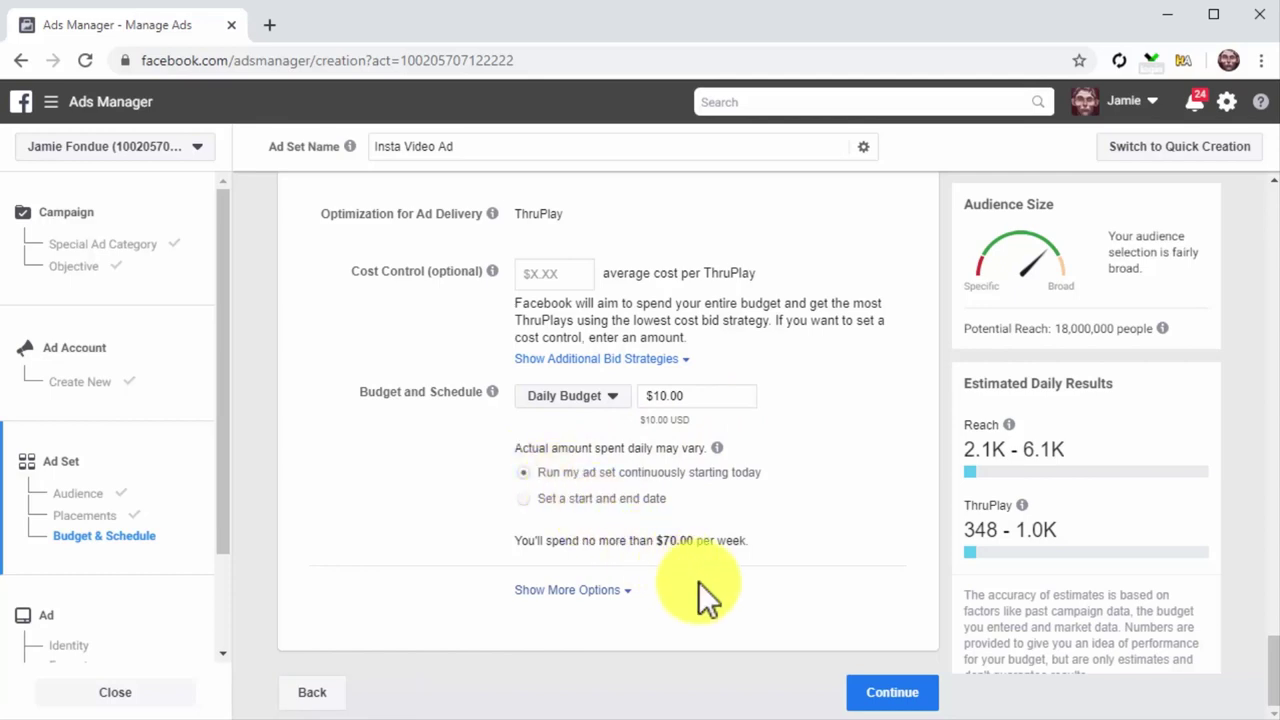
{"action": "left_click", "coordinate": [930, 693]}
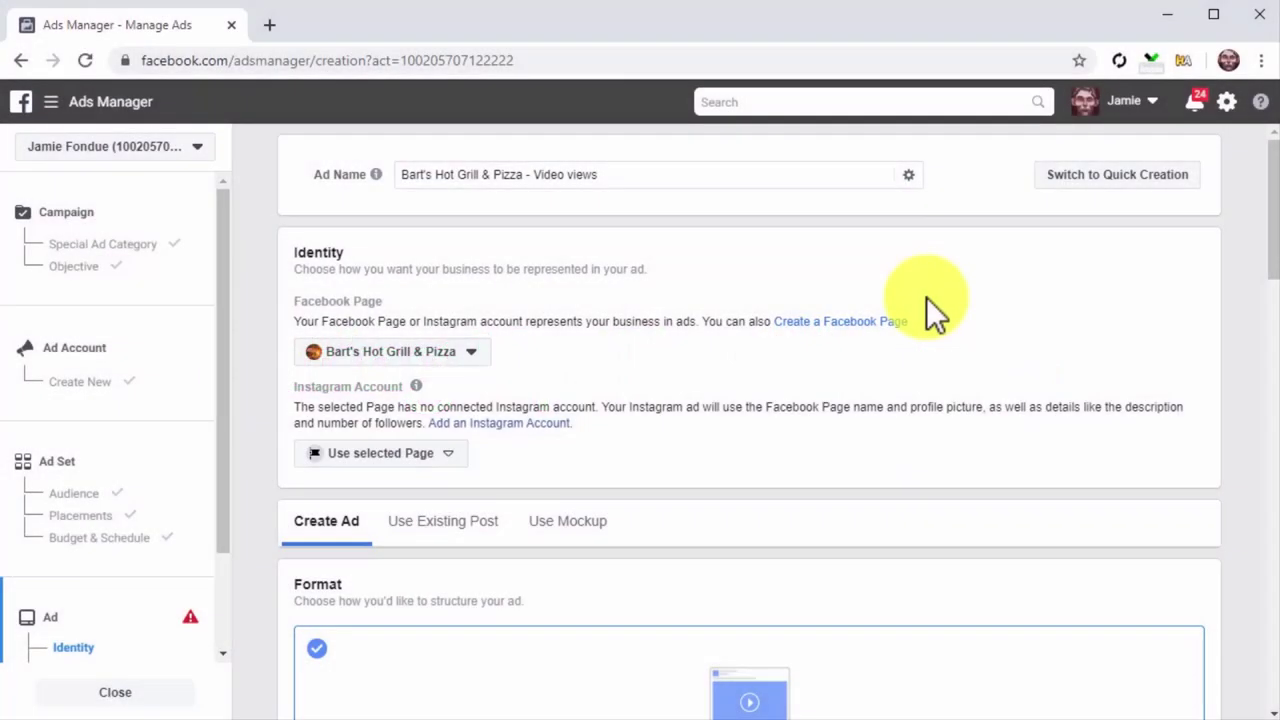
Step: Replace the default ad name with "Insta Video Ad"
{"action": "left_click", "coordinate": [840, 178]}
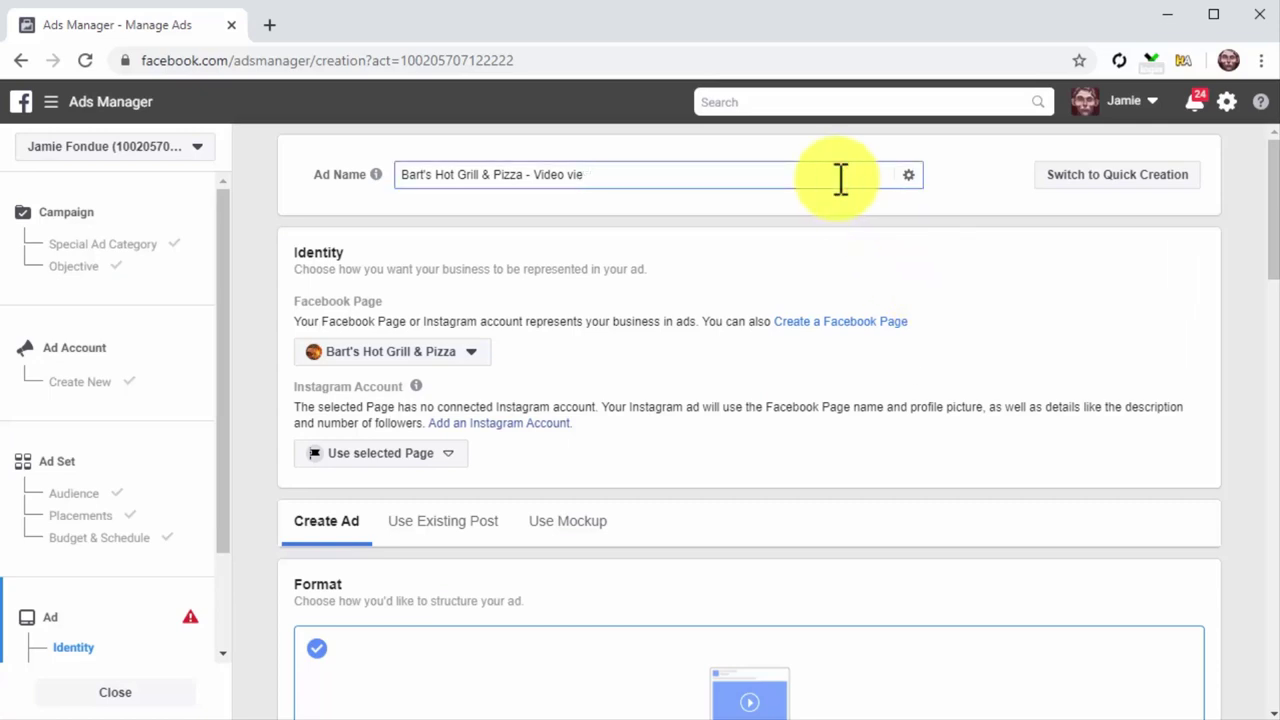
{"action": "key", "text": "BackSpace"}
{"action": "key", "text": "BackSpace"}
{"action": "key", "text": "BackSpace"}
{"action": "key", "text": "BackSpace"}
{"action": "key", "text": "BackSpace"}
{"action": "key", "text": "BackSpace"}
{"action": "key", "text": "BackSpace"}
{"action": "key", "text": "BackSpace"}
{"action": "key", "text": "BackSpace"}
{"action": "type", "text": "Insta Video Ad"}
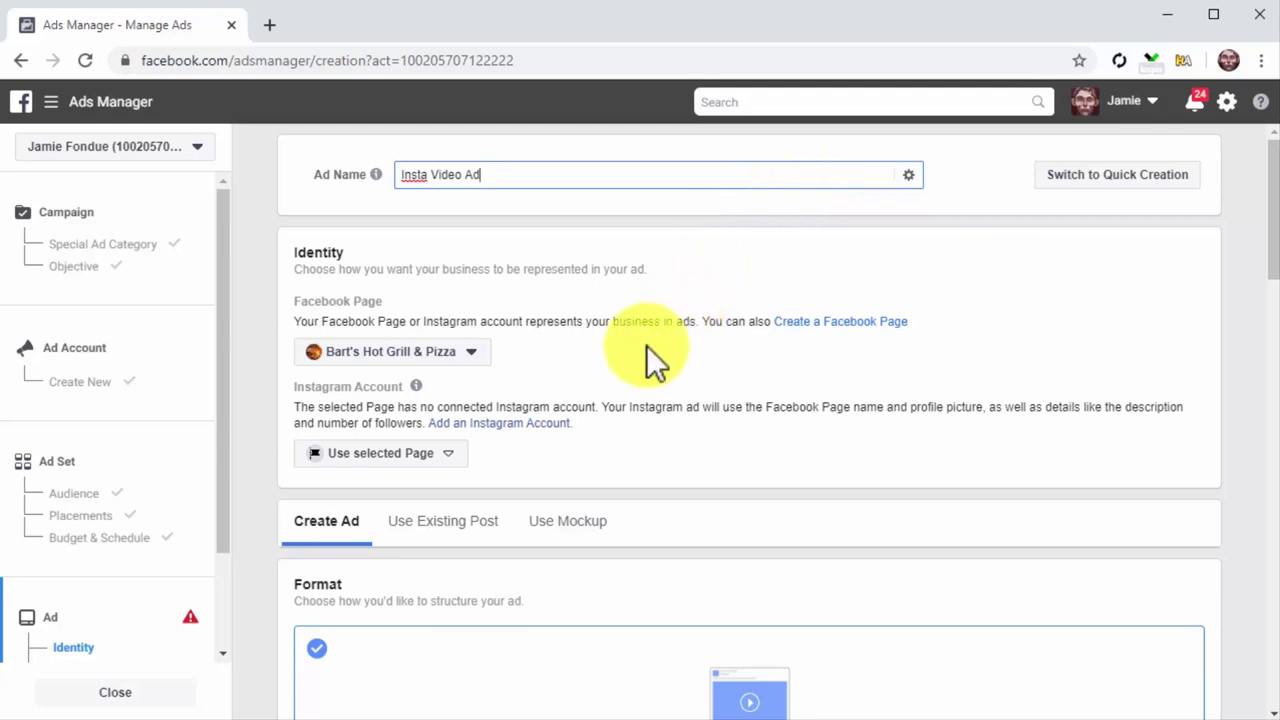
Step: Select the Diabetes Care Made Easy Facebook Page as the ad's identity
{"action": "left_click", "coordinate": [476, 356]}
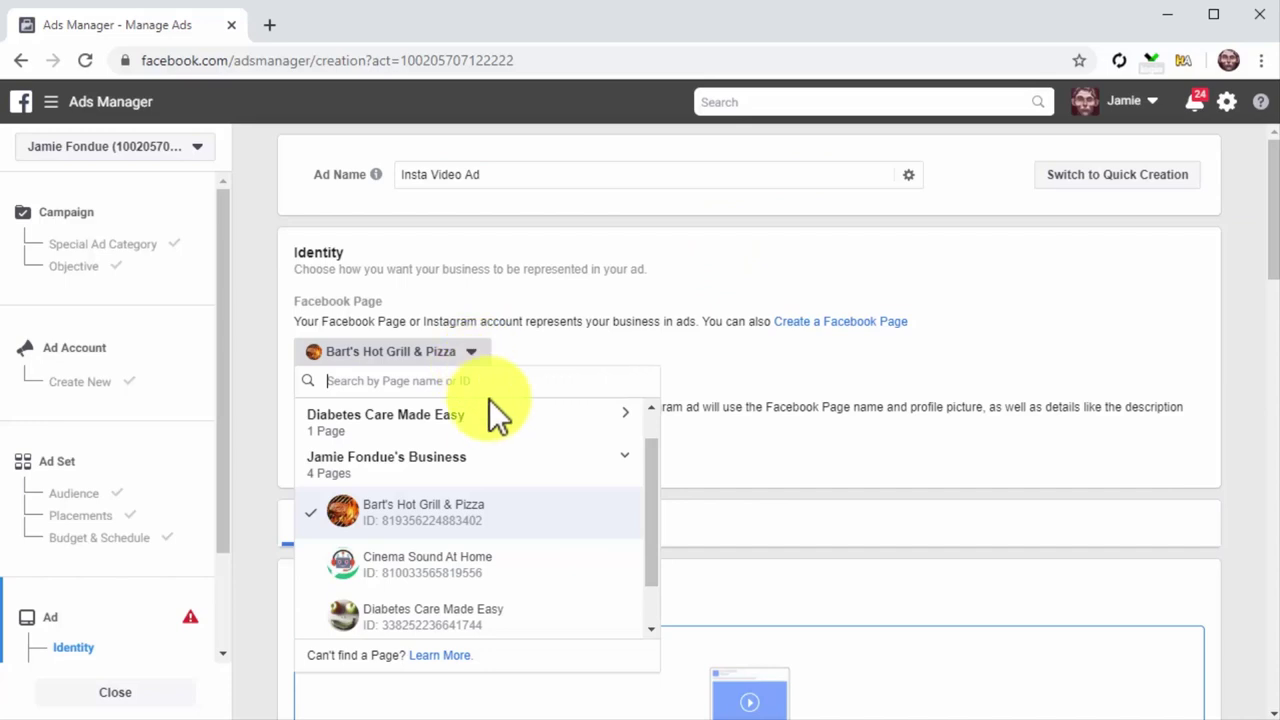
{"action": "left_click", "coordinate": [563, 625]}
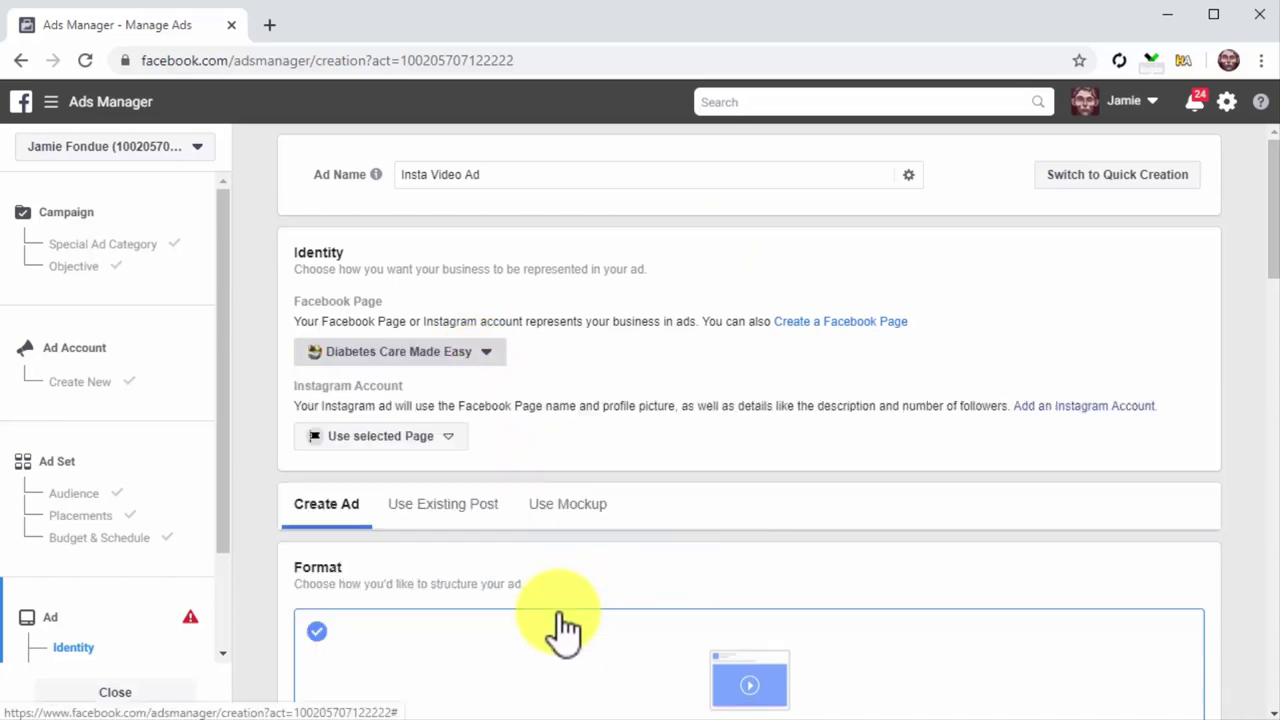
{"action": "scroll", "coordinate": [616, 440], "scroll_direction": "down", "scroll_amount": 1}
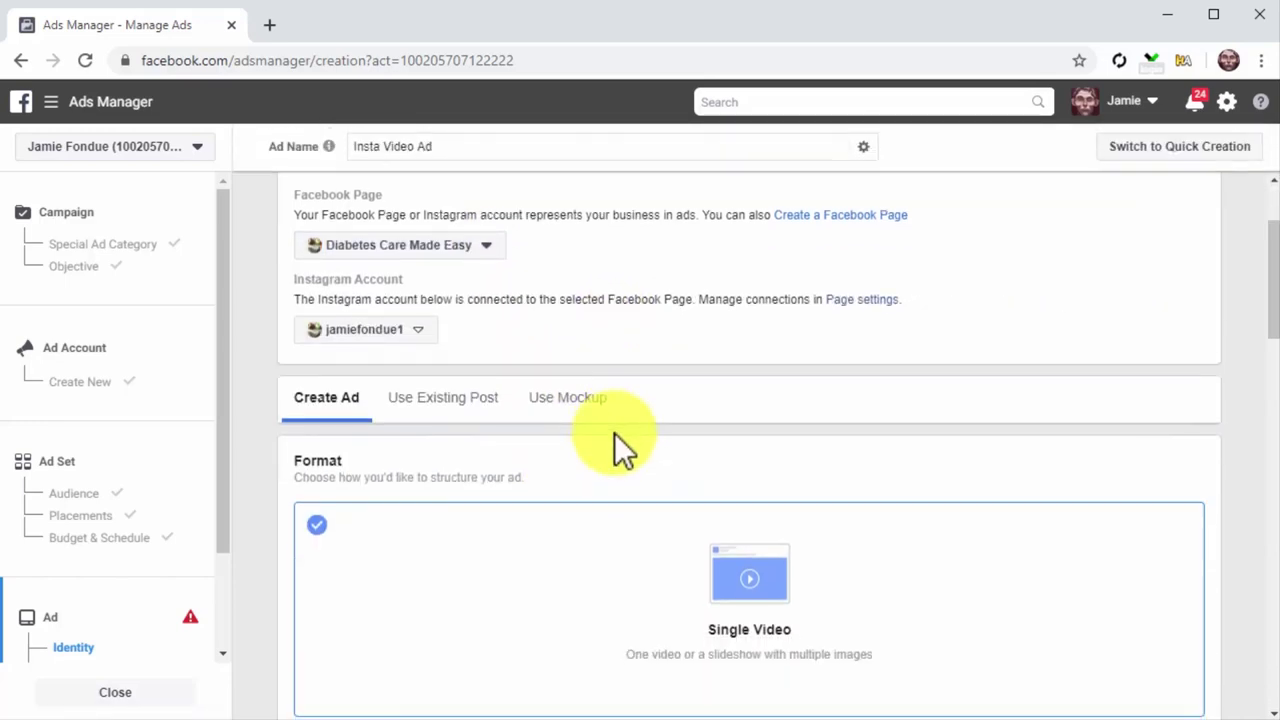
Step: Upload the video file DCME 2.0 from the My Business folder and use it as the ad's media
{"action": "scroll", "coordinate": [614, 433], "scroll_direction": "down", "scroll_amount": 6}
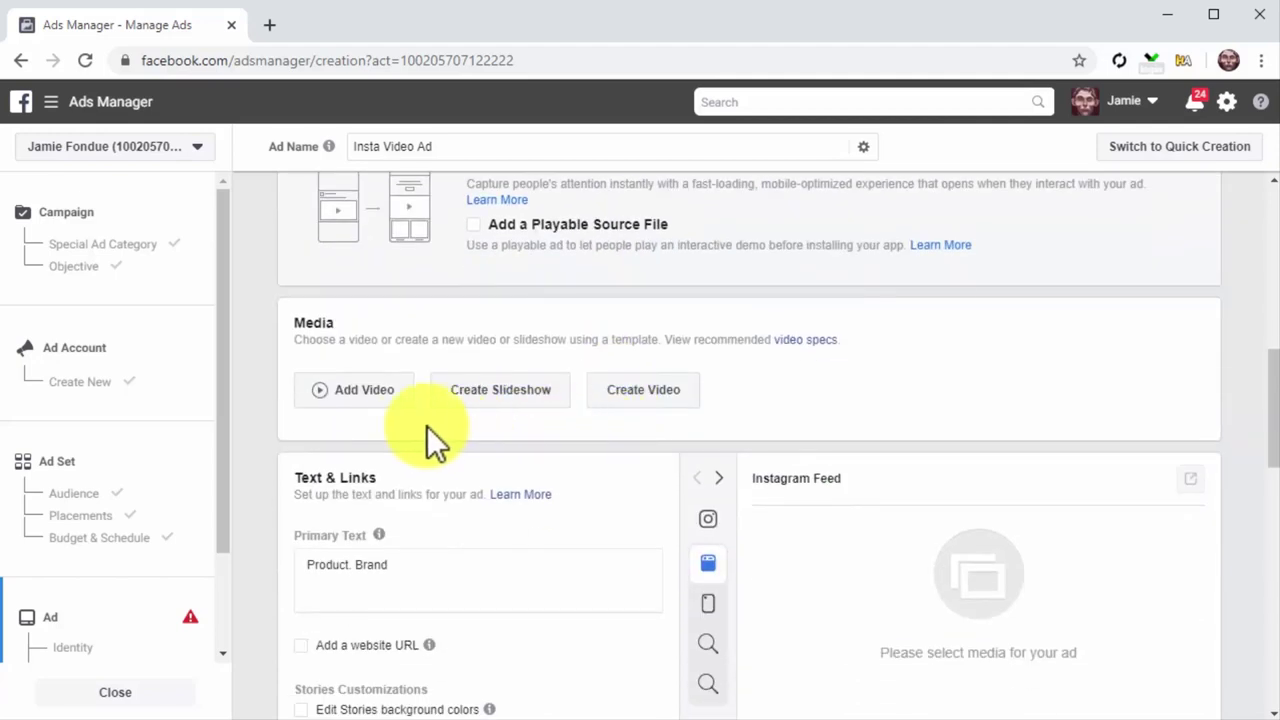
{"action": "left_click", "coordinate": [398, 404]}
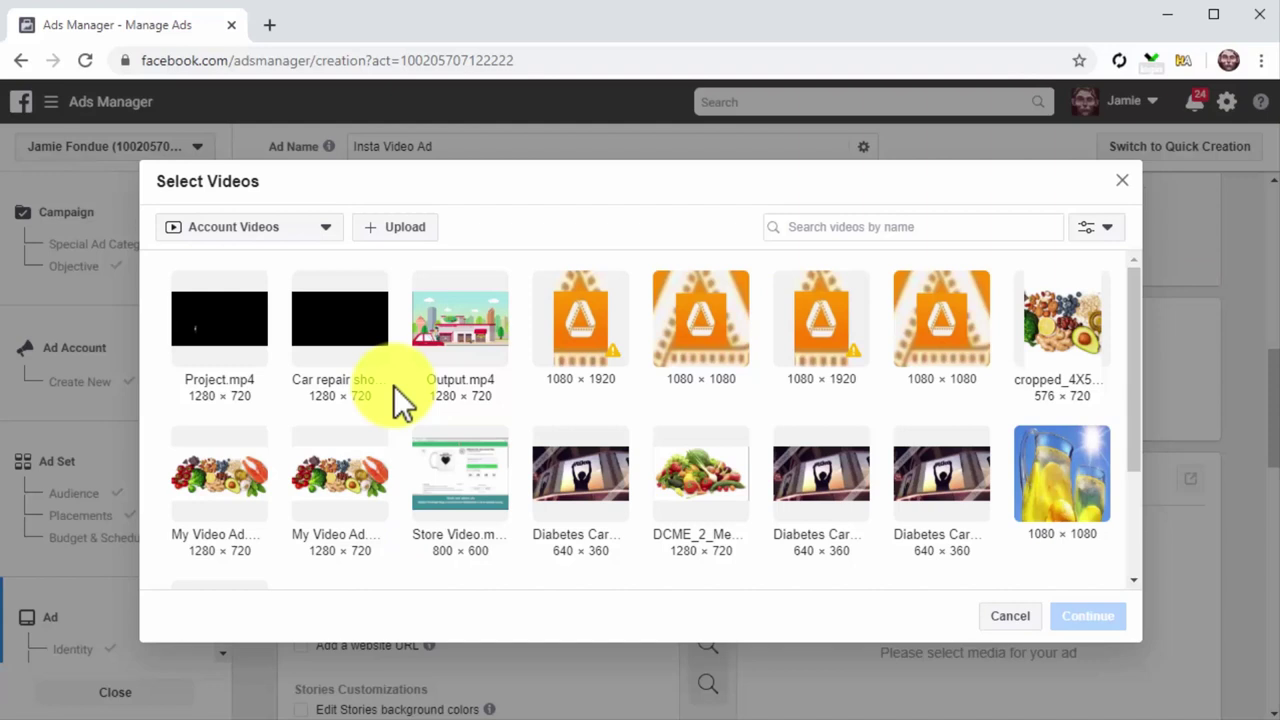
{"action": "left_click", "coordinate": [405, 229]}
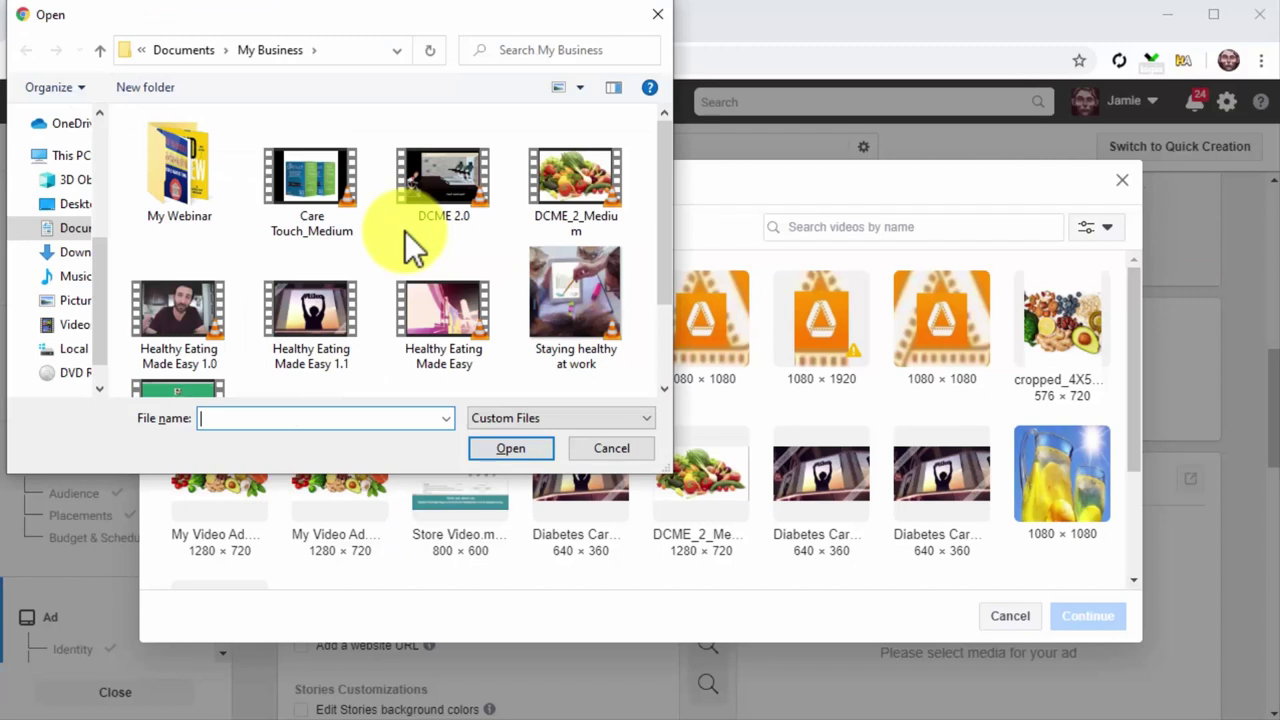
{"action": "left_click", "coordinate": [441, 195]}
{"action": "double_click", "coordinate": [441, 195]}
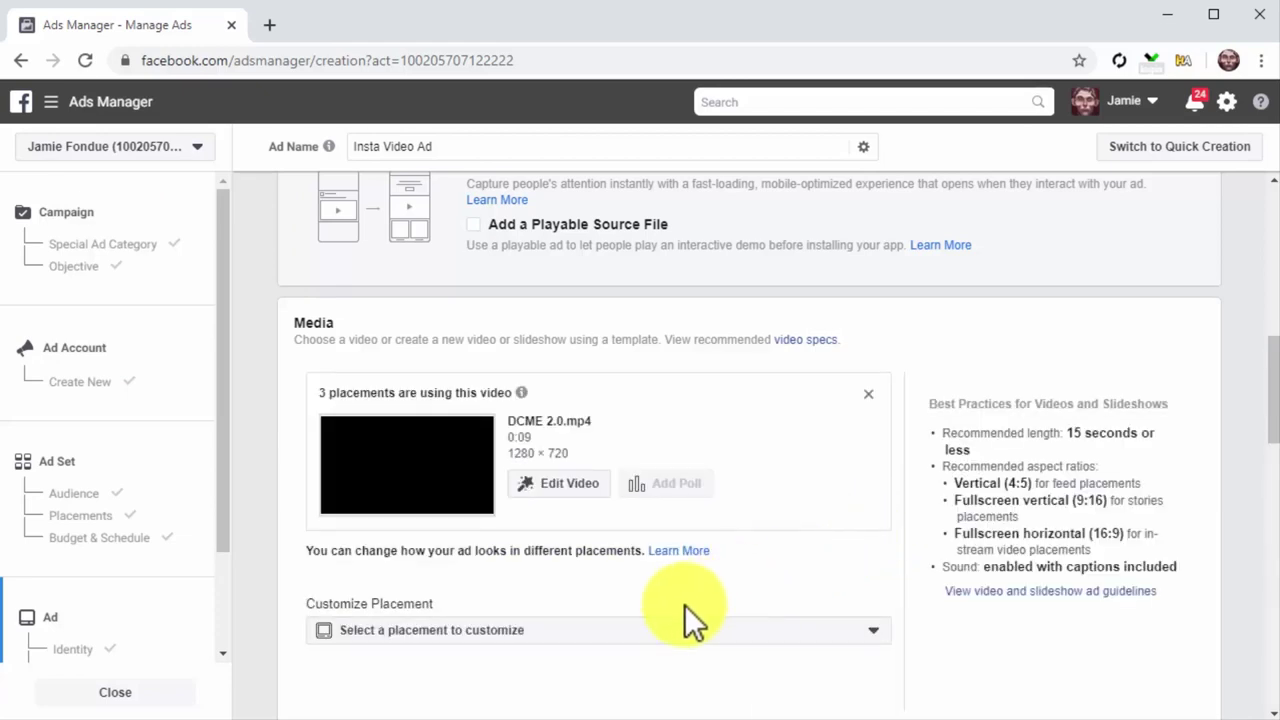
Step: Set the primary text to "Turn your belly into a six-pack in record time while you are at home the easy way with the Flat Belly Fix"
{"action": "scroll", "coordinate": [600, 655], "scroll_direction": "down", "scroll_amount": 2}
{"action": "scroll", "coordinate": [600, 655], "scroll_direction": "down", "scroll_amount": 3}
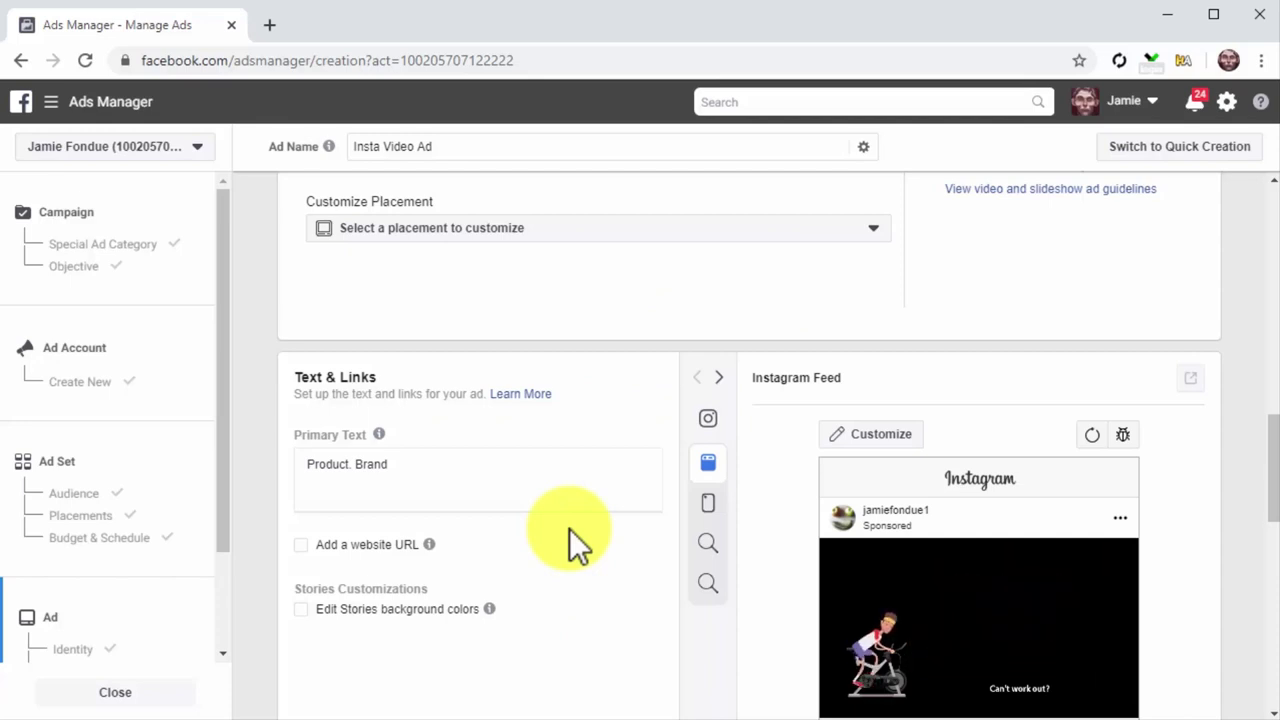
{"action": "left_click", "coordinate": [565, 490]}
{"action": "type", "text": "Turn your belly into a six-pack in record time while you are at home the easy way with the Flat Belly Fix"}
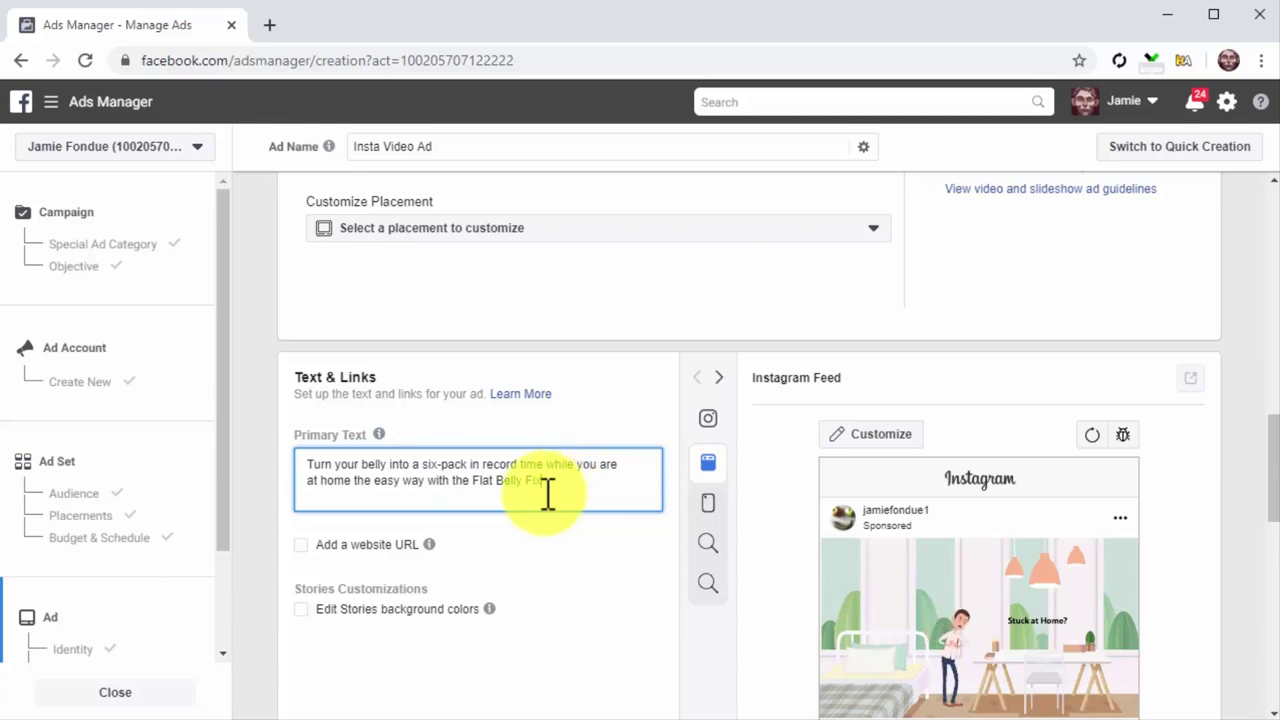
Step: Add the website URL diabetescaremadeeasy.com/flat-belly-fix to the ad with Learn More as its call to action
{"action": "left_click", "coordinate": [356, 541]}
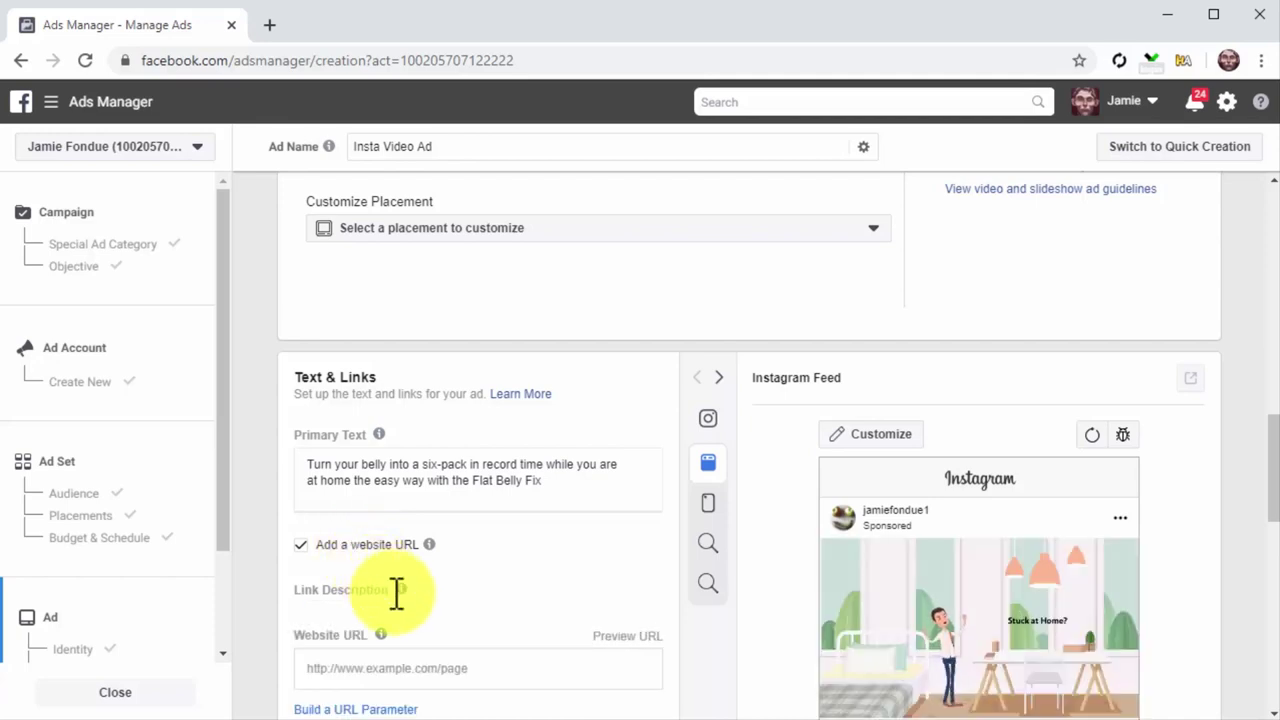
{"action": "left_click", "coordinate": [471, 670]}
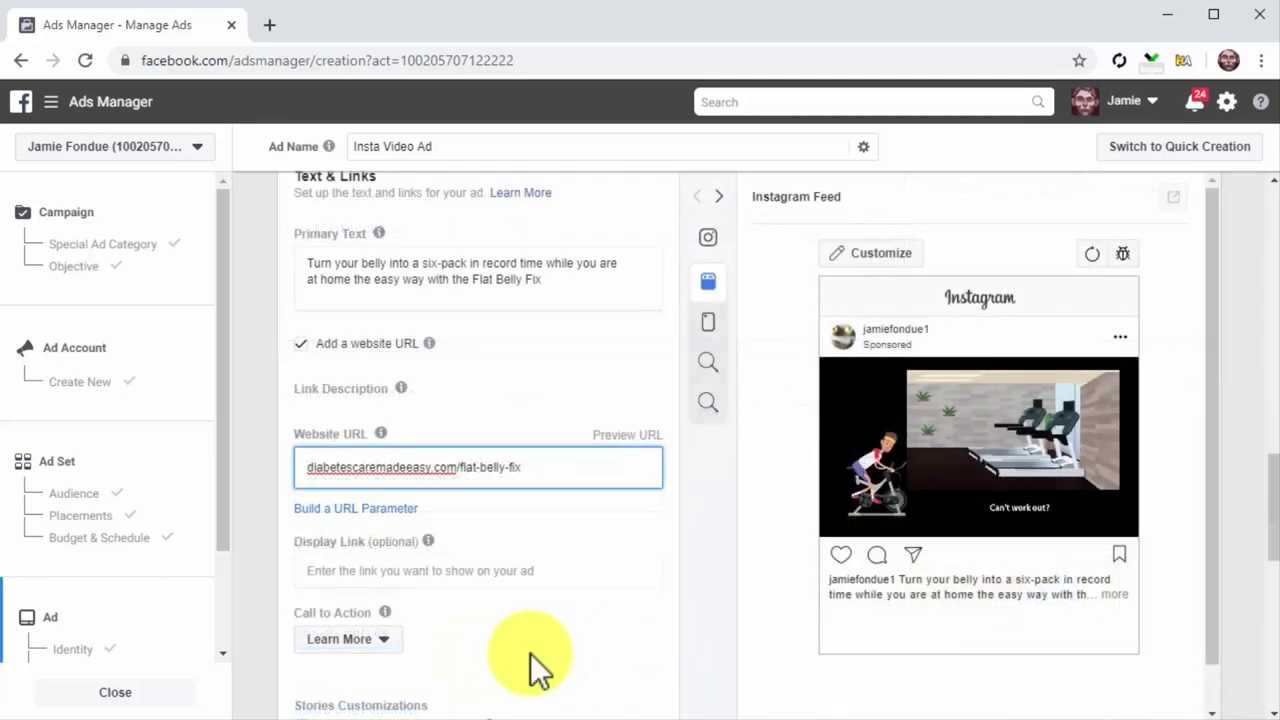
{"action": "left_click", "coordinate": [374, 650]}
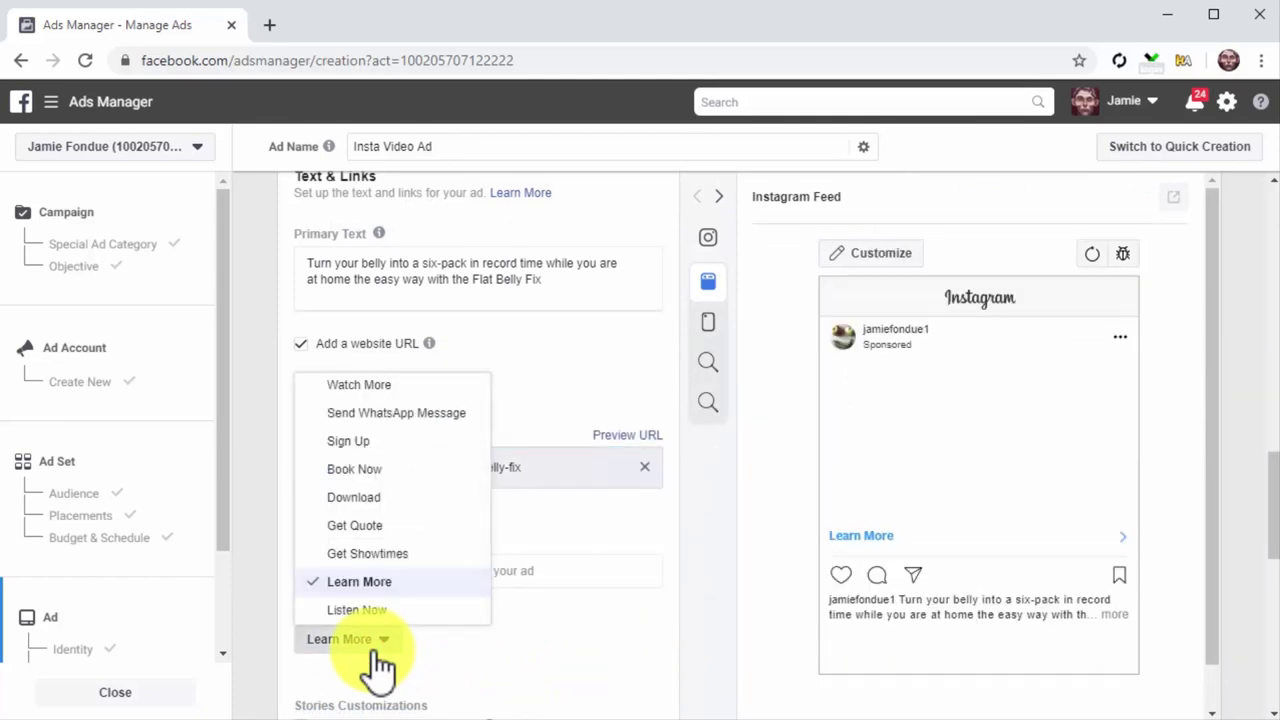
{"action": "left_click", "coordinate": [393, 583]}
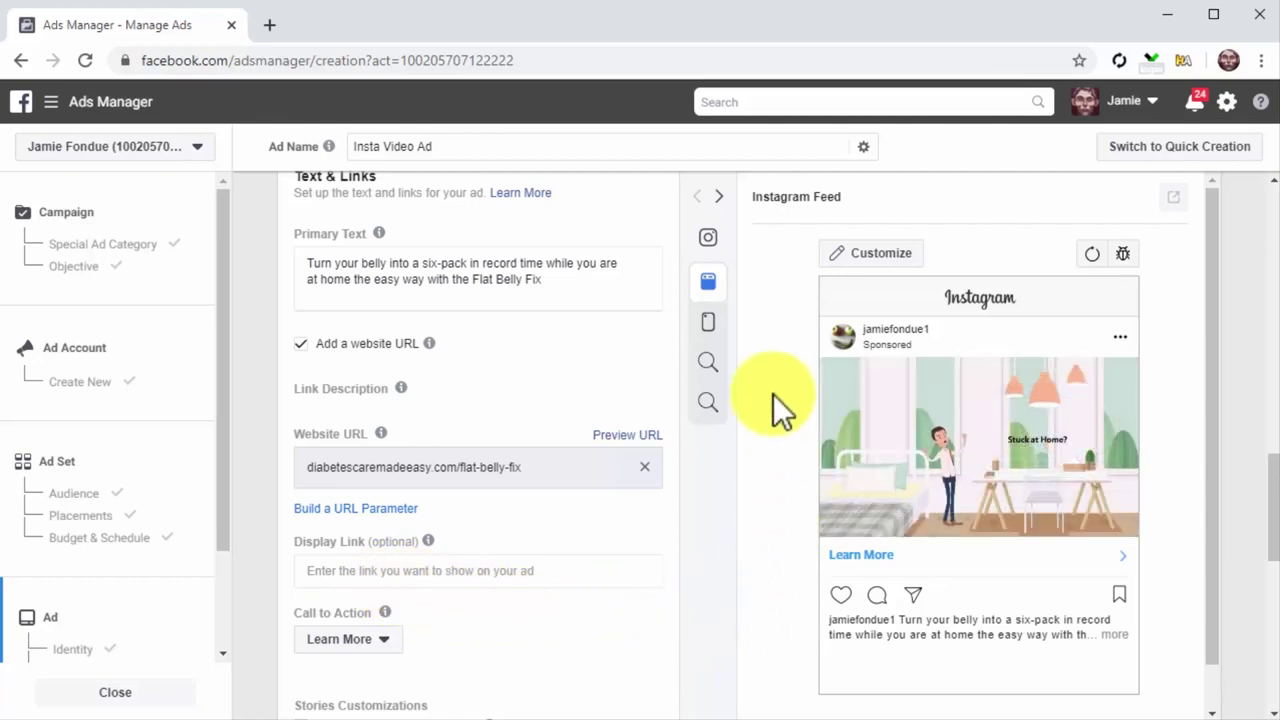
Step: Preview the video ad in its vertical Stories format and review the language and tracking settings below
{"action": "left_click", "coordinate": [713, 325]}
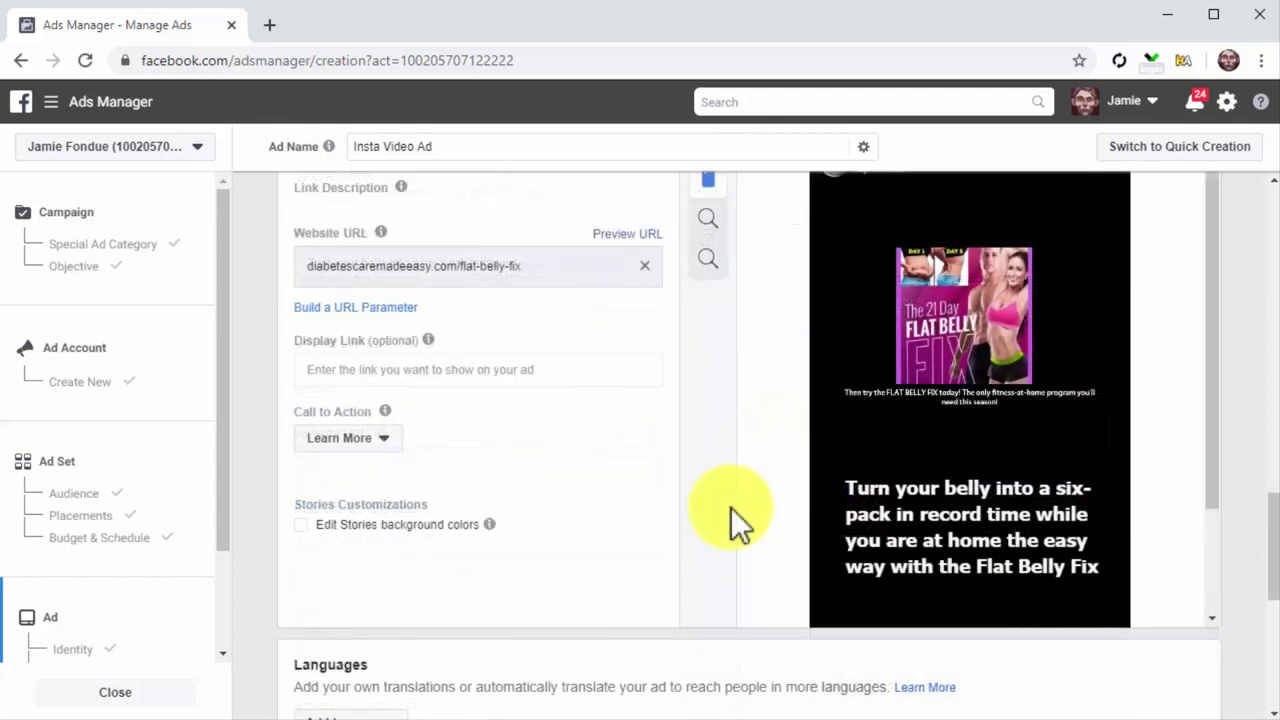
{"action": "scroll", "coordinate": [731, 507], "scroll_direction": "down", "scroll_amount": 2}
{"action": "scroll", "coordinate": [731, 507], "scroll_direction": "down", "scroll_amount": 3}
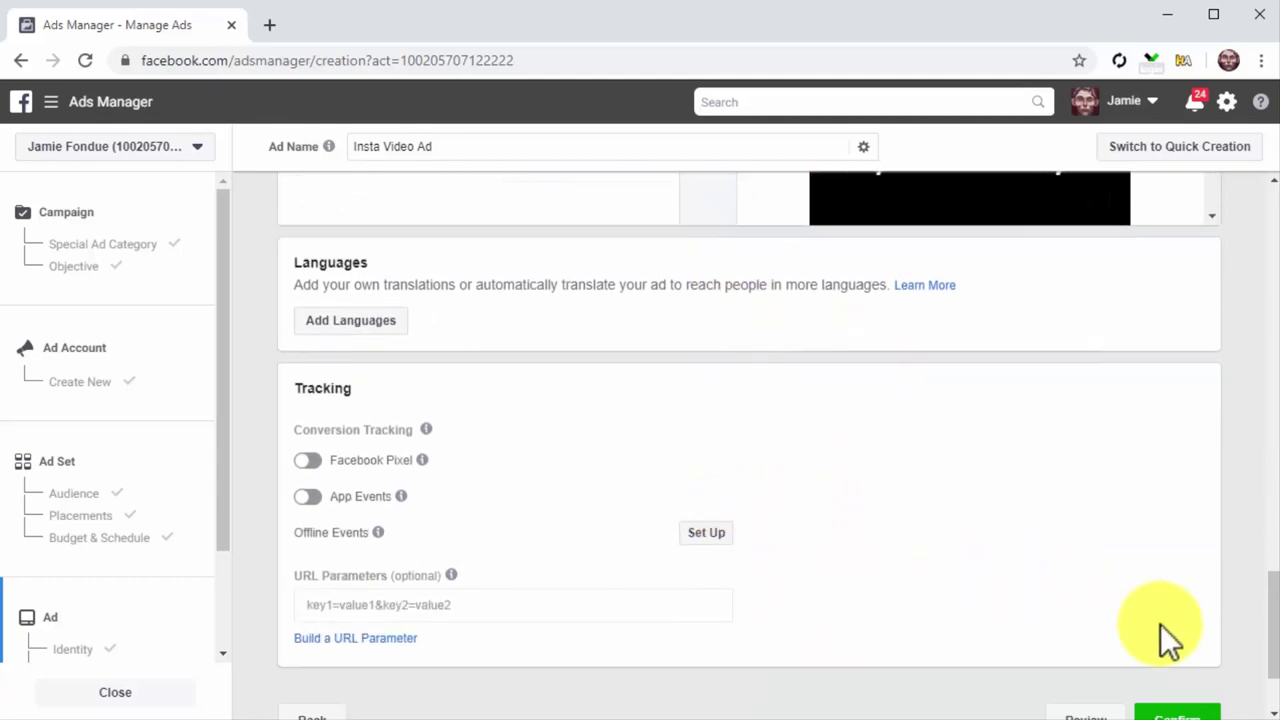
{"action": "scroll", "coordinate": [1221, 650], "scroll_direction": "down", "scroll_amount": 1}
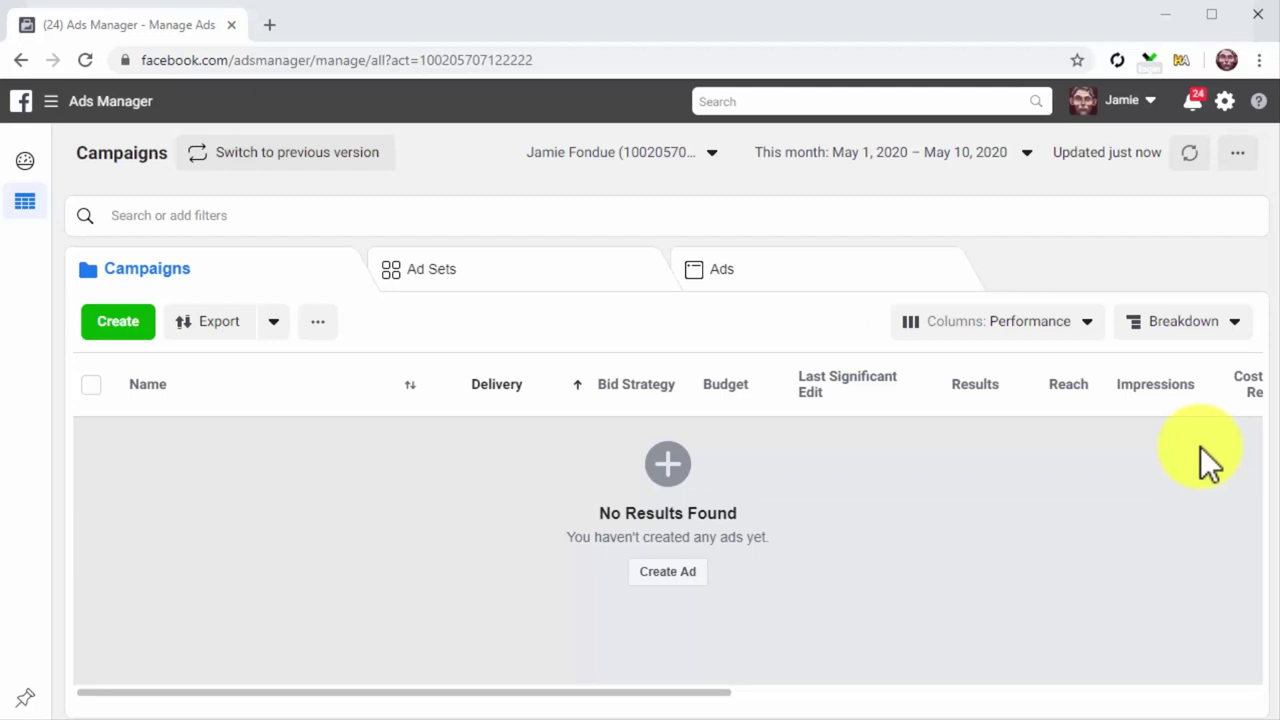
Step: Open the catalogs in Catalog Manager and start a new catalog in the E-commerce category for products
{"action": "left_click", "coordinate": [97, 104]}
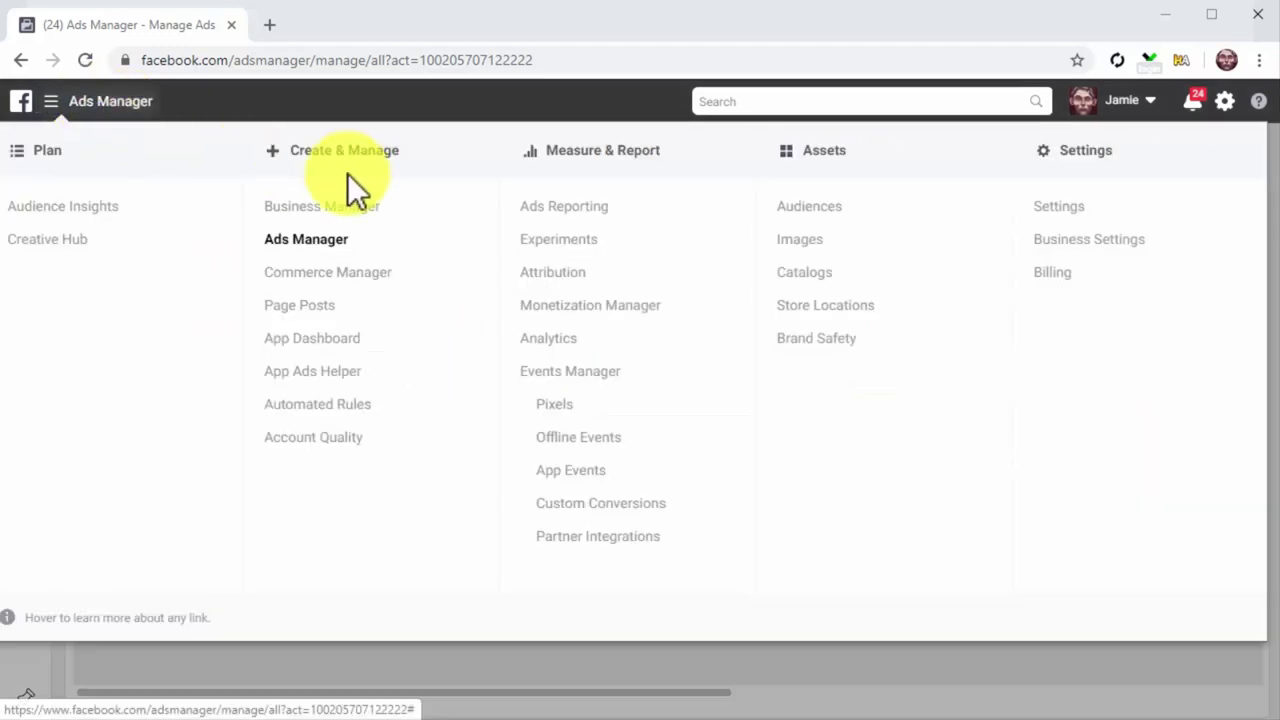
{"action": "left_click", "coordinate": [805, 272]}
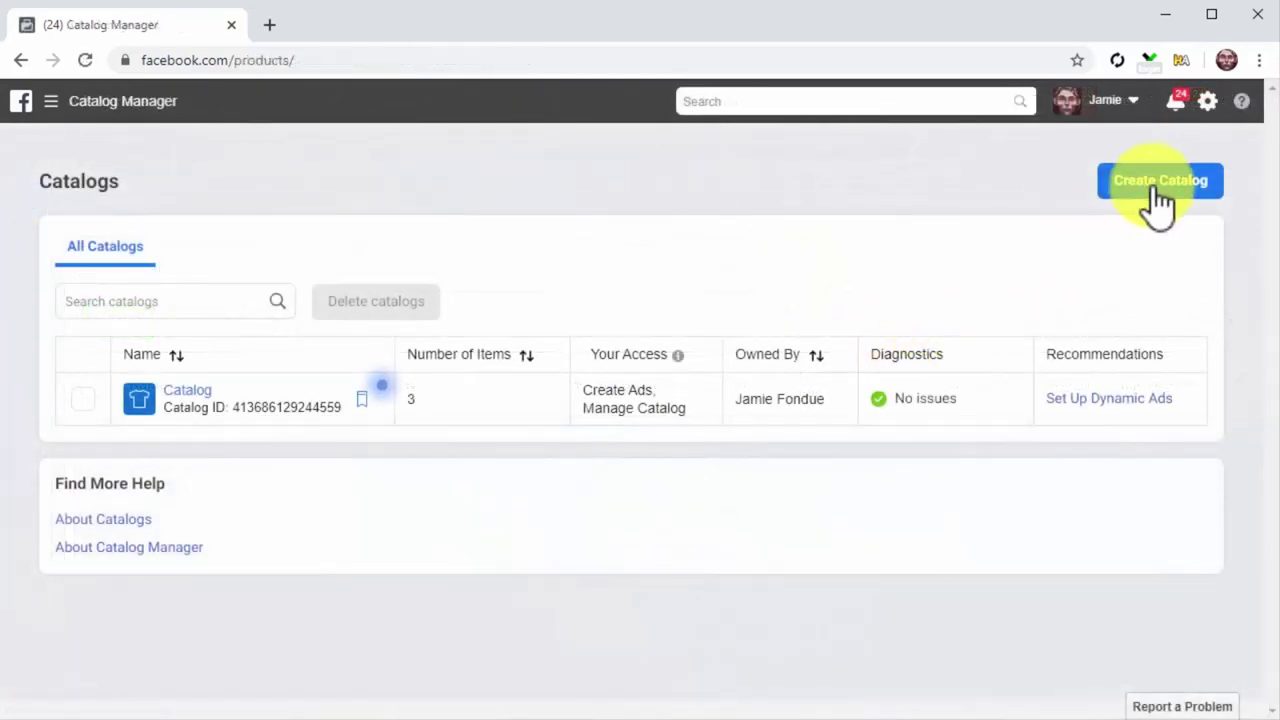
{"action": "left_click", "coordinate": [1156, 192]}
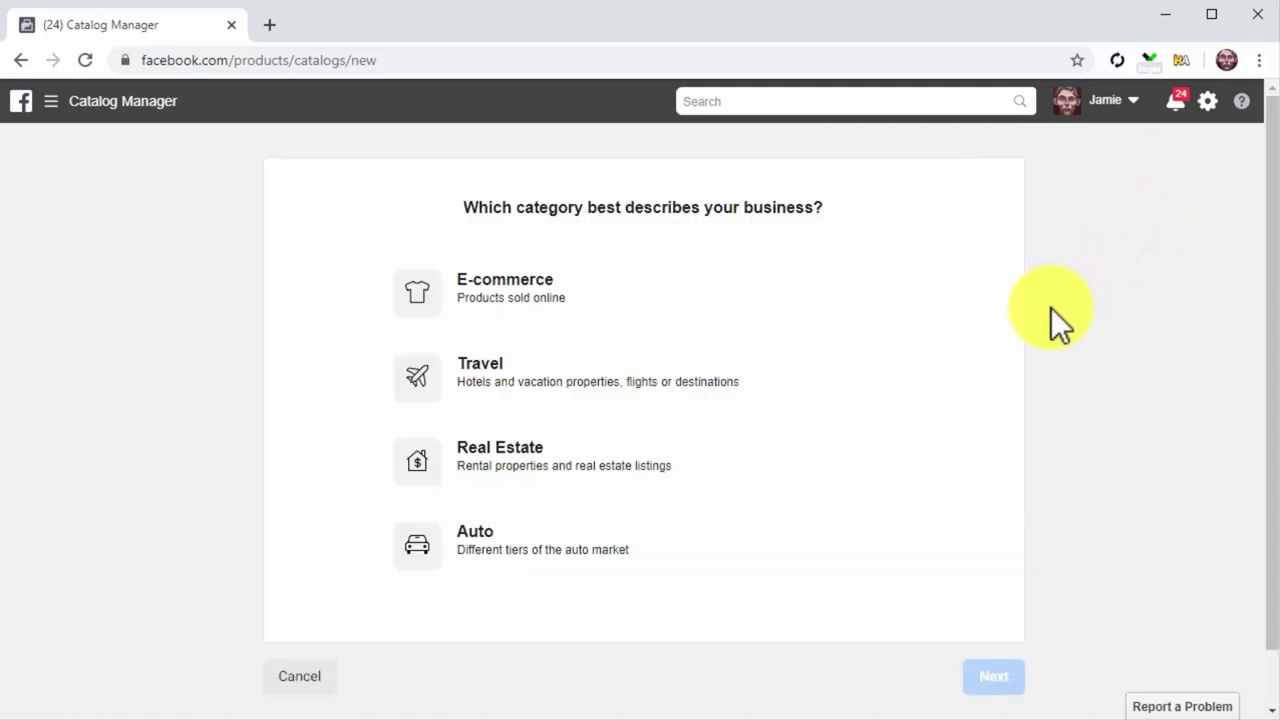
{"action": "left_click", "coordinate": [705, 303]}
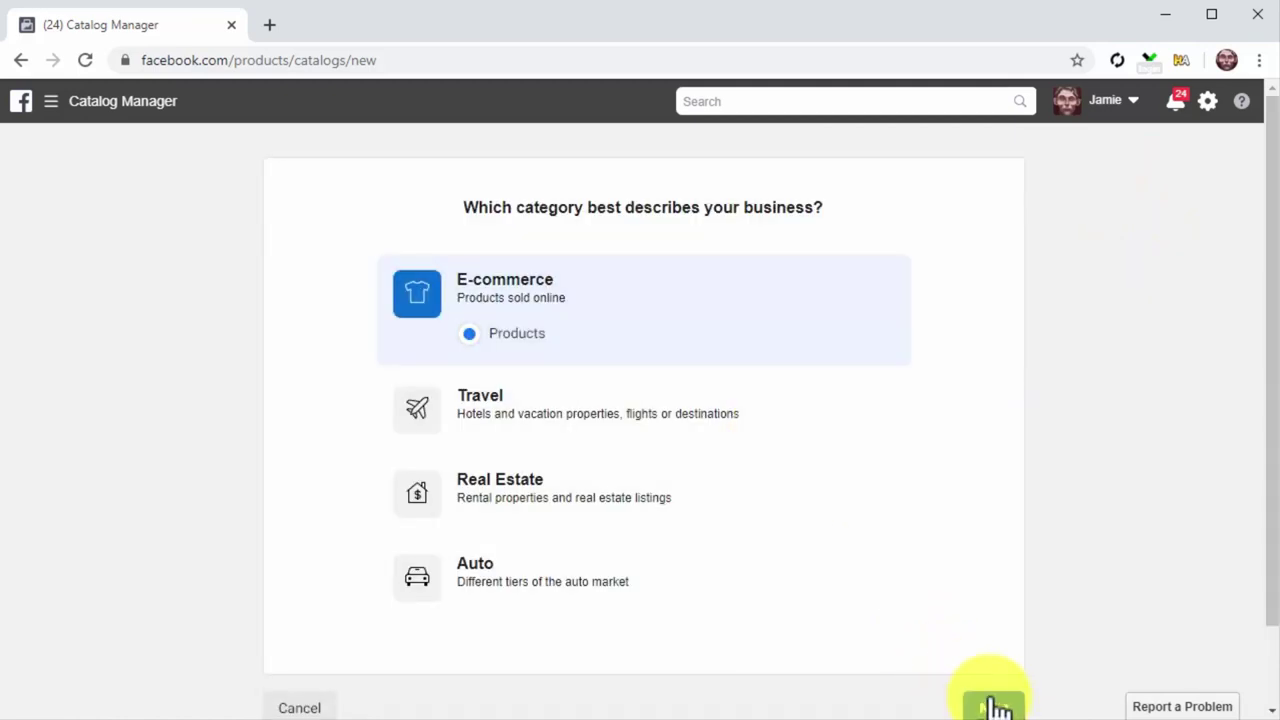
{"action": "left_click", "coordinate": [992, 706]}
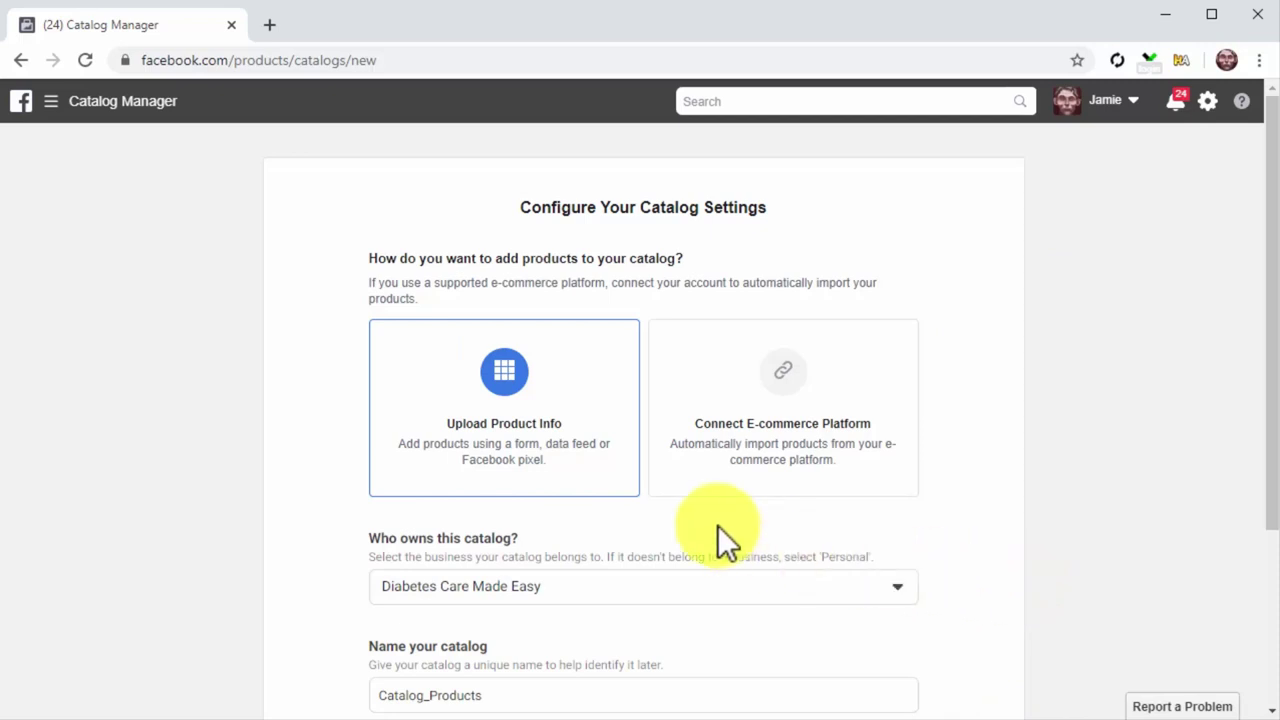
Step: Choose Upload Product Info as the way to add products and set the catalog's owner to Personal
{"action": "left_click", "coordinate": [579, 472]}
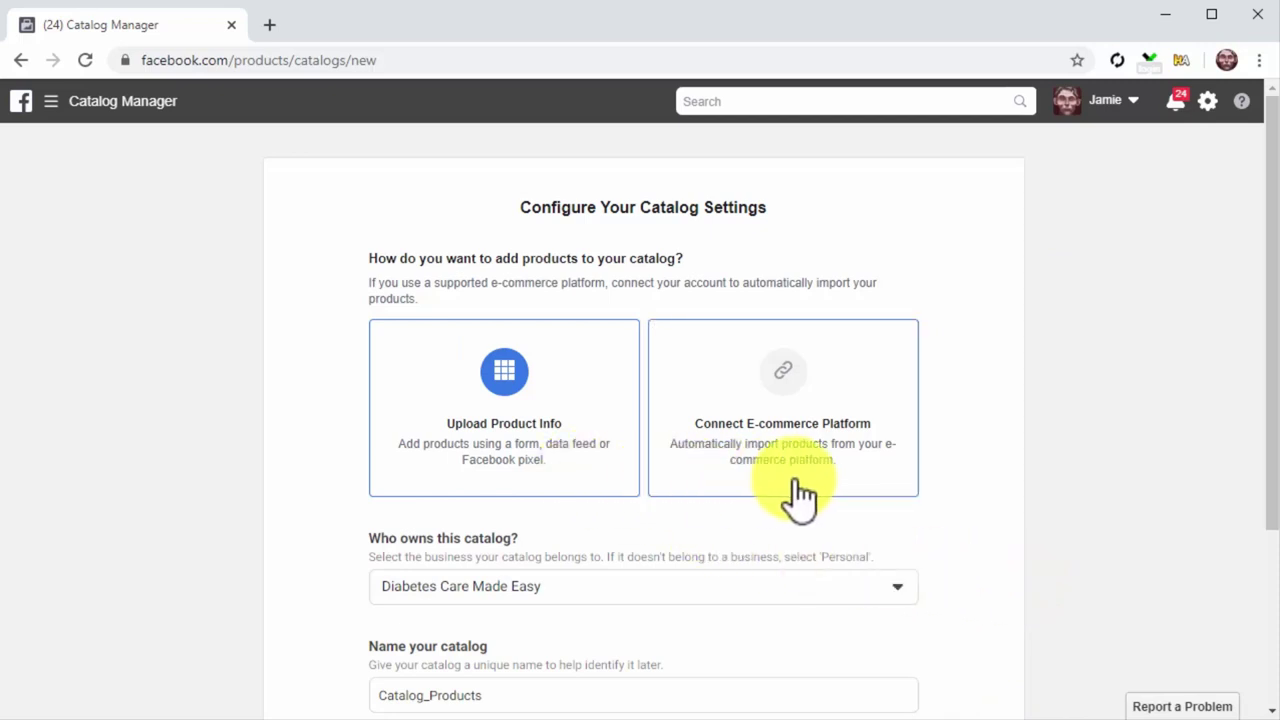
{"action": "scroll", "coordinate": [984, 508], "scroll_direction": "down", "scroll_amount": 2}
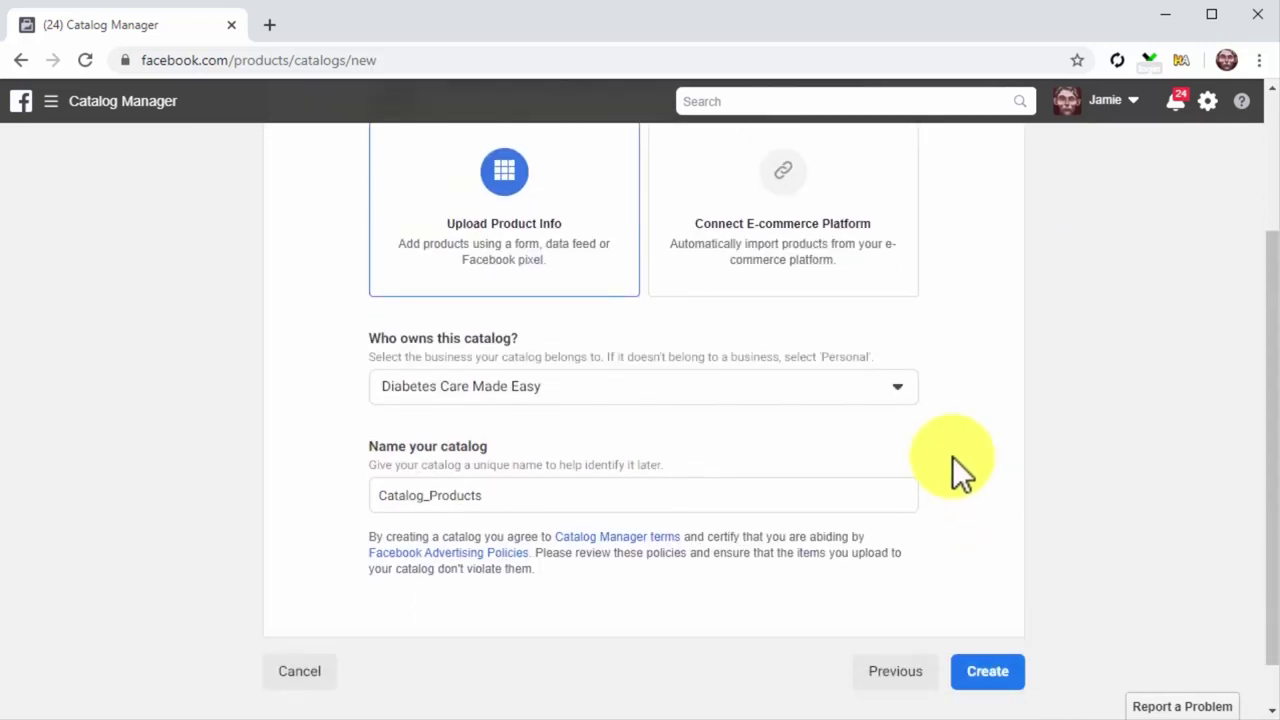
{"action": "left_click", "coordinate": [908, 386]}
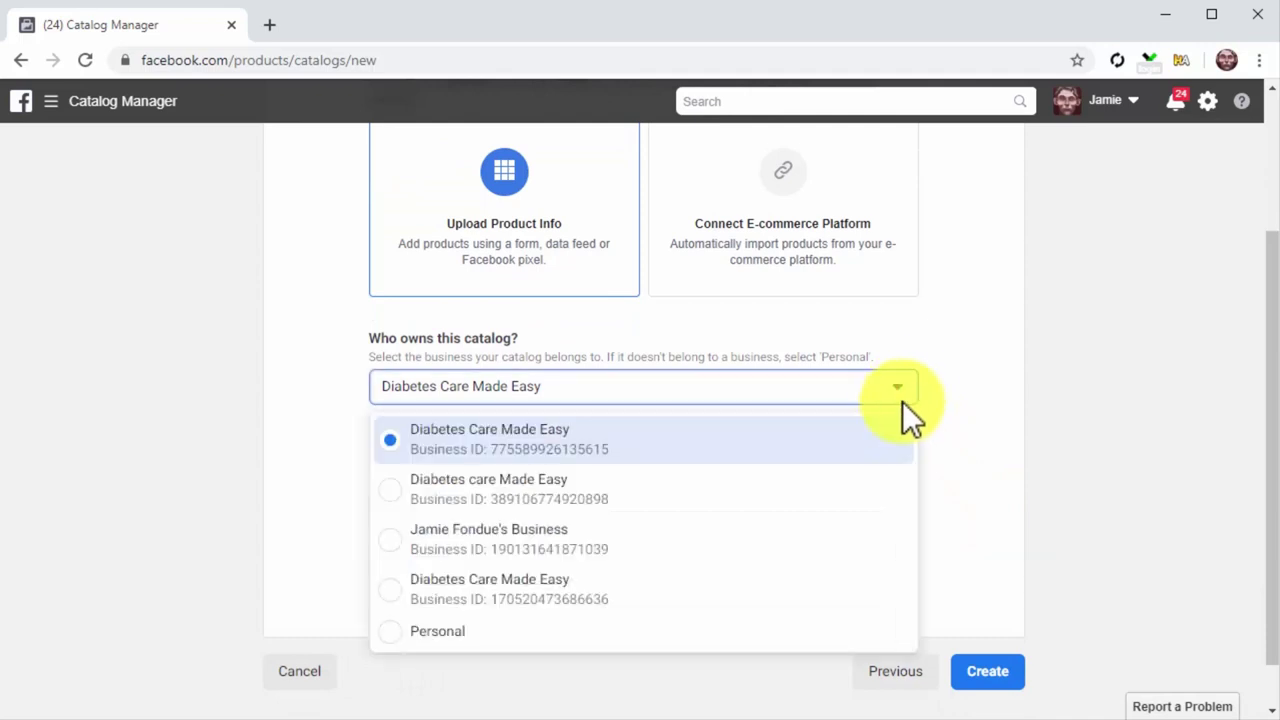
{"action": "left_click", "coordinate": [770, 640]}
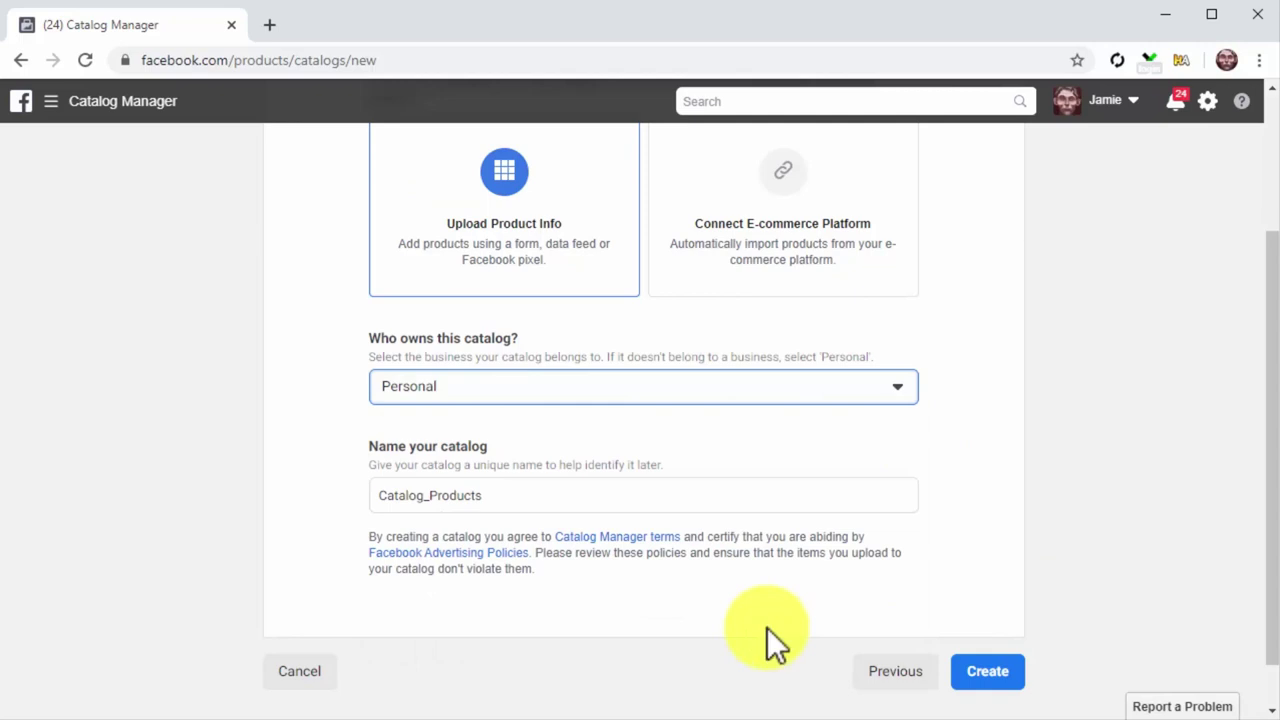
Step: Replace the default catalog name with "Product Catalog" and create the catalog
{"action": "left_click", "coordinate": [723, 495]}
{"action": "key", "text": "BackSpace"}
{"action": "key", "text": "BackSpace"}
{"action": "key", "text": "BackSpace"}
{"action": "key", "text": "BackSpace"}
{"action": "key", "text": "BackSpace"}
{"action": "key", "text": "BackSpace"}
{"action": "key", "text": "BackSpace"}
{"action": "key", "text": "BackSpace"}
{"action": "key", "text": "BackSpace"}
{"action": "key", "text": "BackSpace"}
{"action": "key", "text": "BackSpace"}
{"action": "key", "text": "BackSpace"}
{"action": "key", "text": "BackSpace"}
{"action": "key", "text": "BackSpace"}
{"action": "key", "text": "BackSpace"}
{"action": "key", "text": "BackSpace"}
{"action": "type", "text": "Product Catalog"}
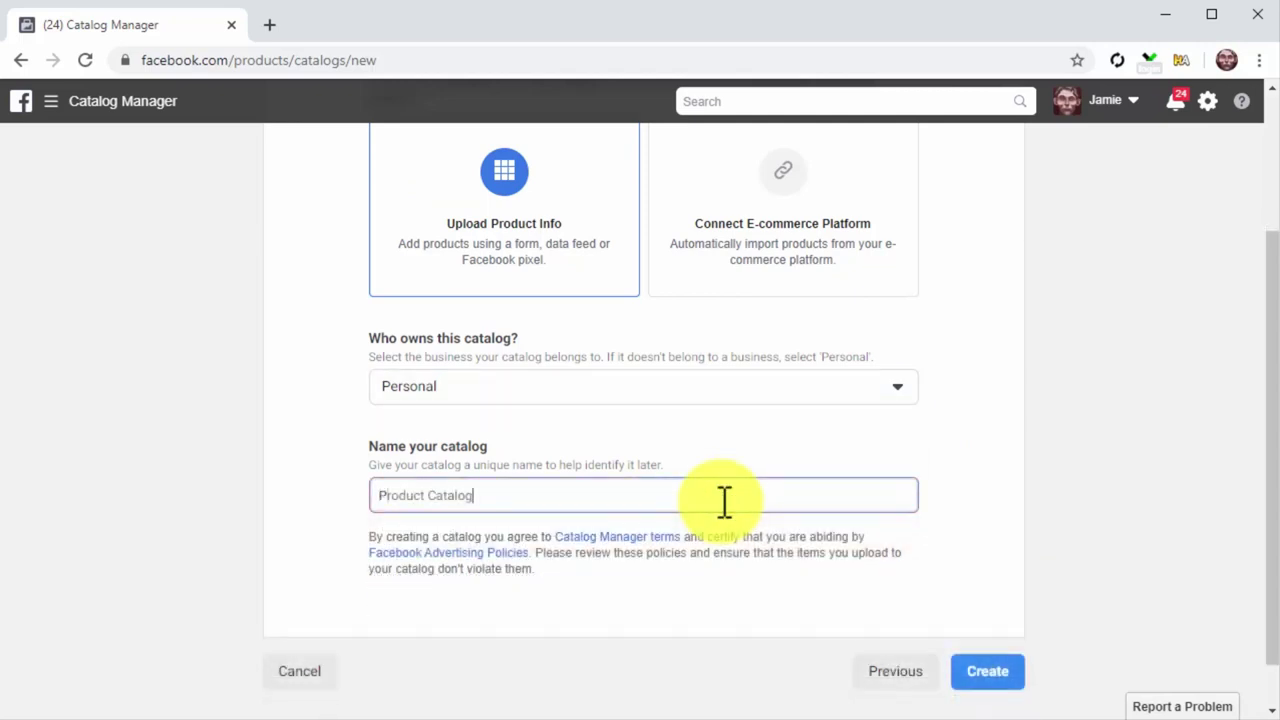
{"action": "left_click", "coordinate": [998, 672]}
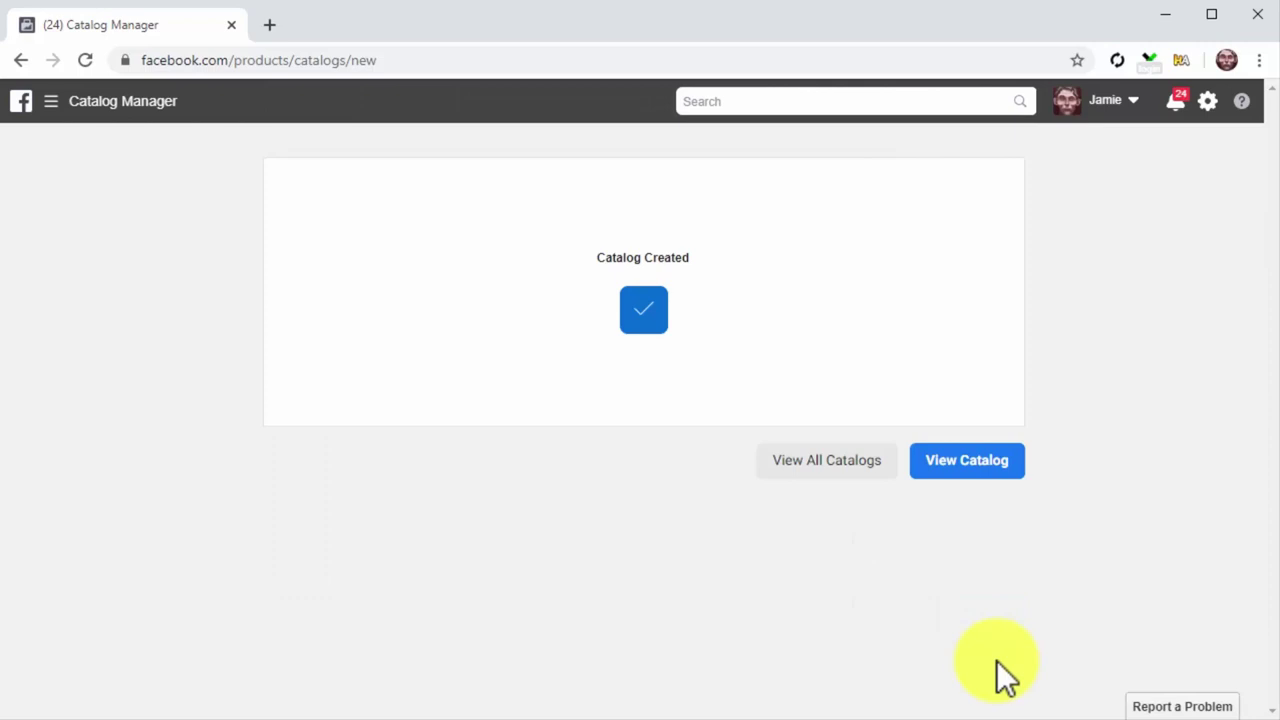
Step: Return to the list of all catalogs and open the products section of Product Catalog
{"action": "left_click", "coordinate": [140, 105]}
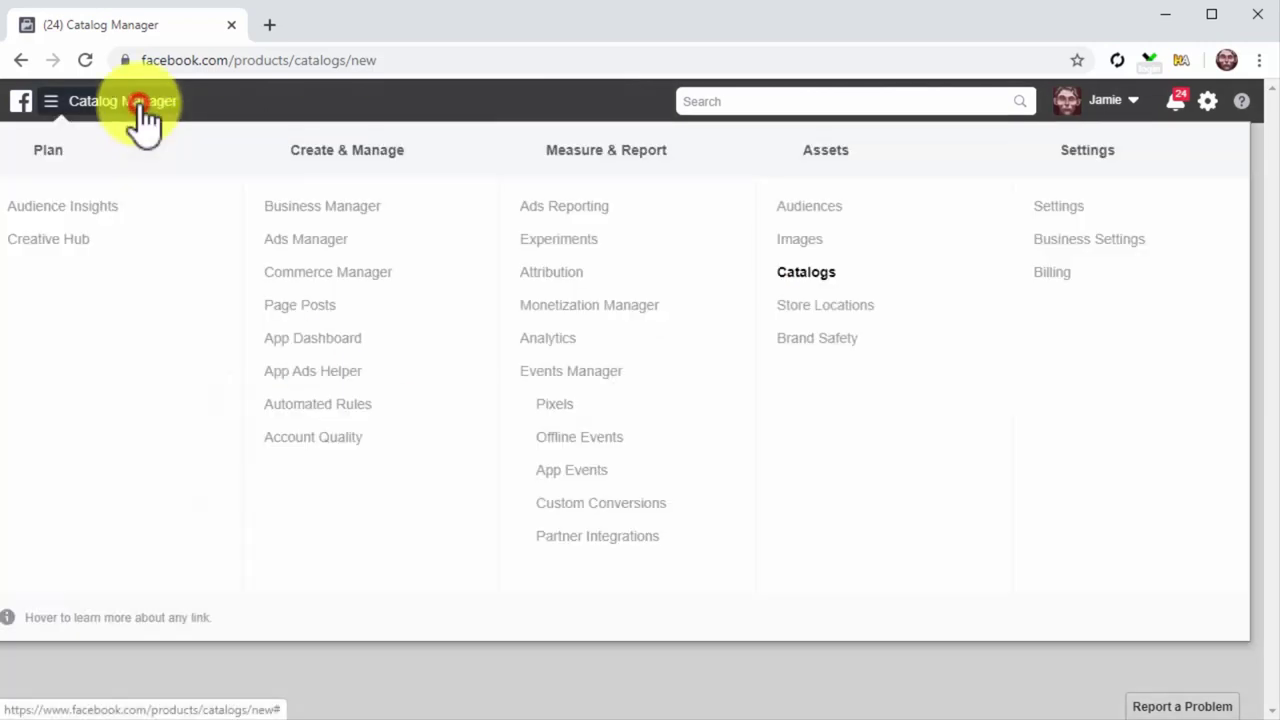
{"action": "left_click", "coordinate": [803, 276]}
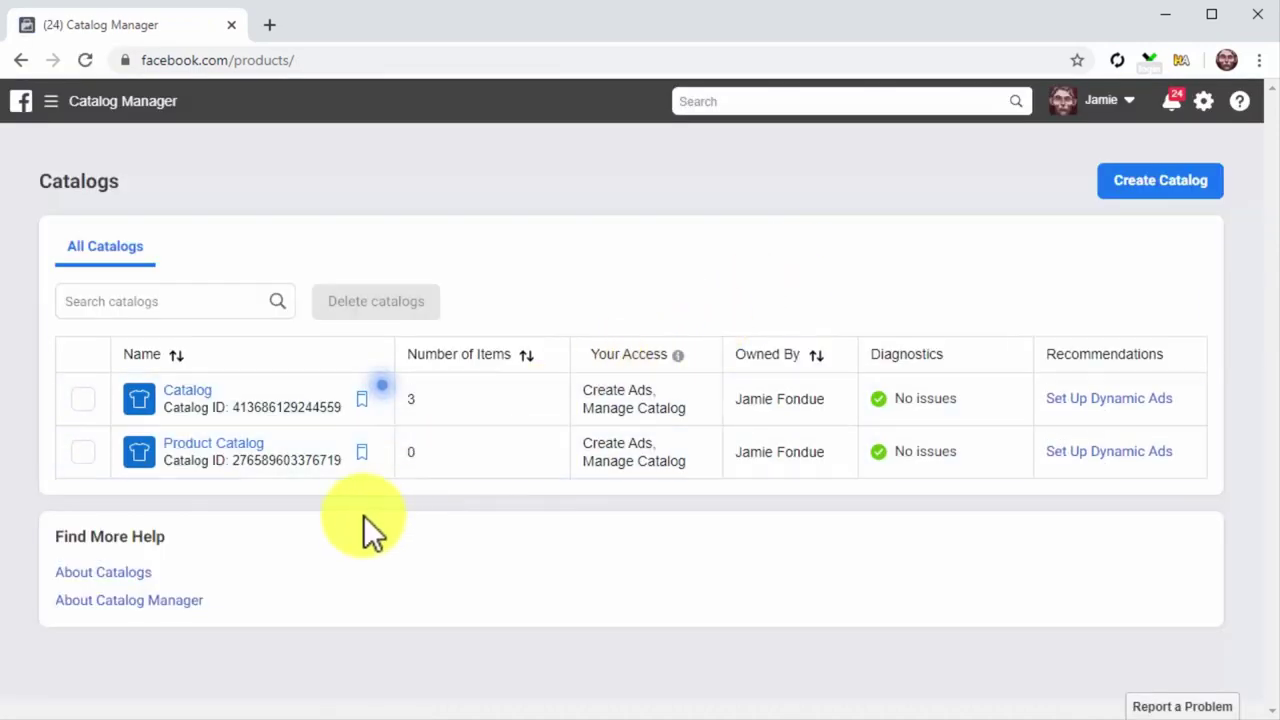
{"action": "left_click", "coordinate": [248, 447]}
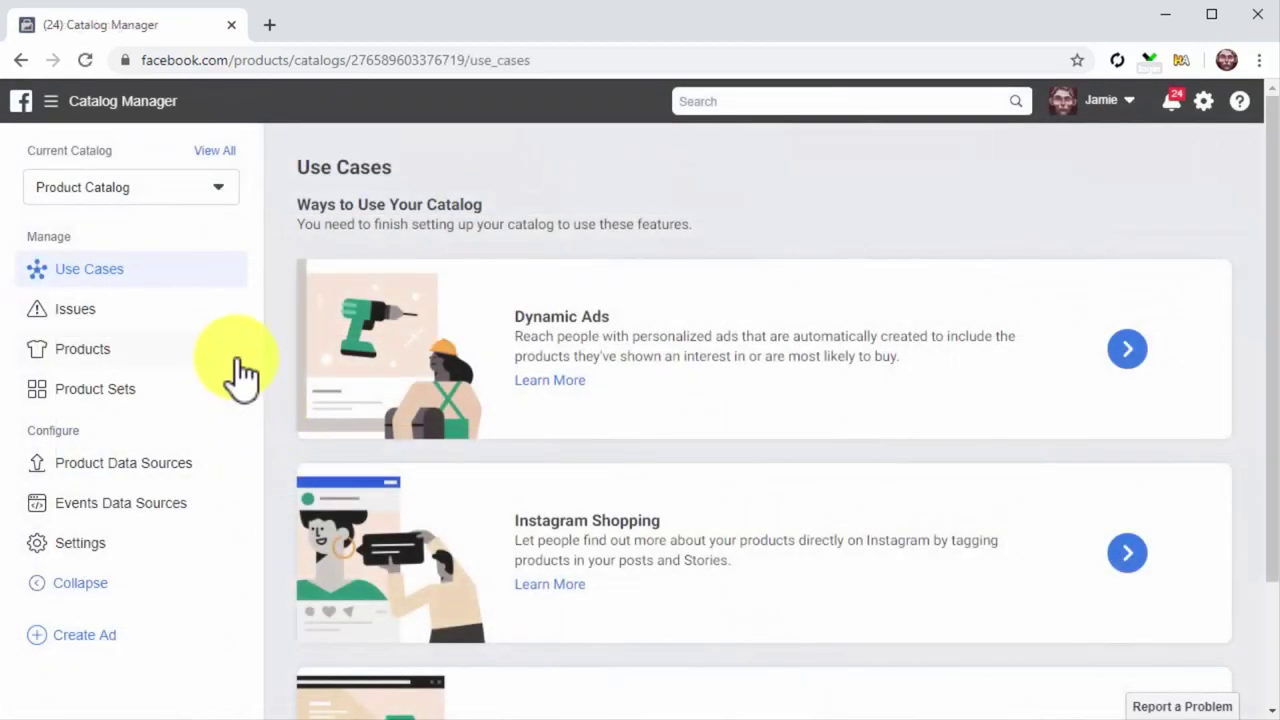
{"action": "left_click", "coordinate": [233, 357]}
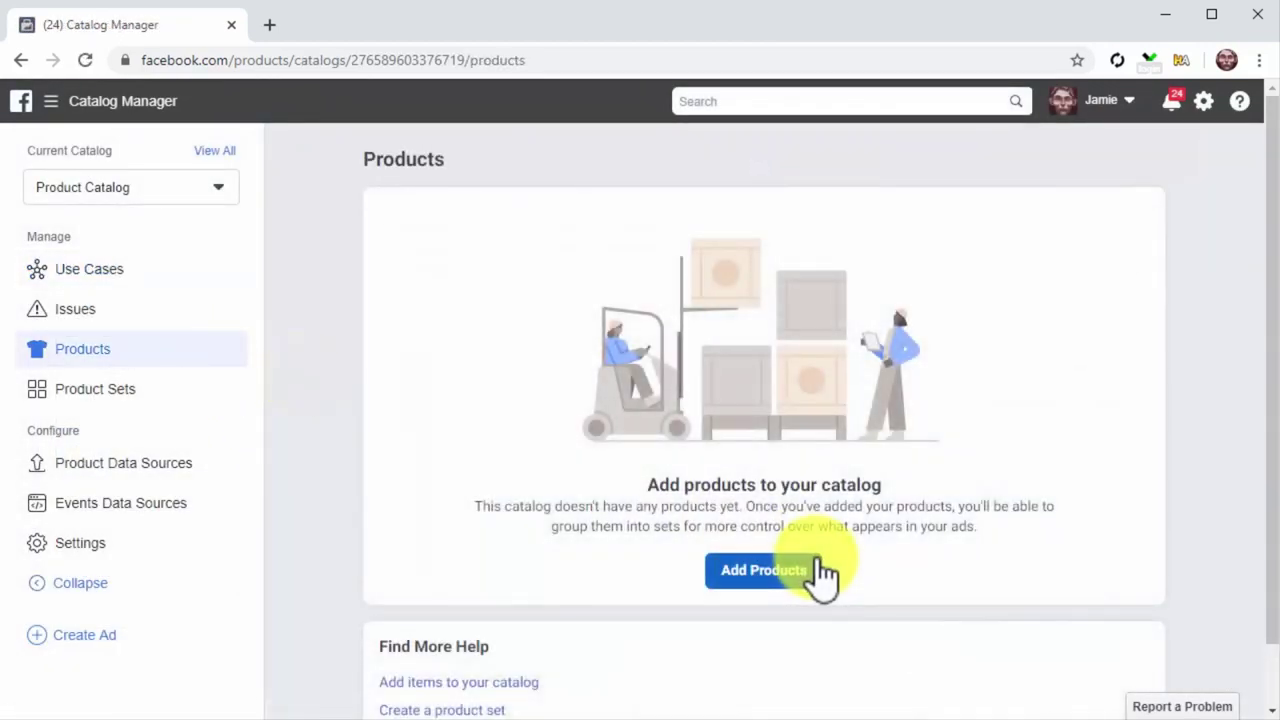
Step: Start adding products to the empty catalog using the Add Manually method
{"action": "left_click", "coordinate": [818, 571]}
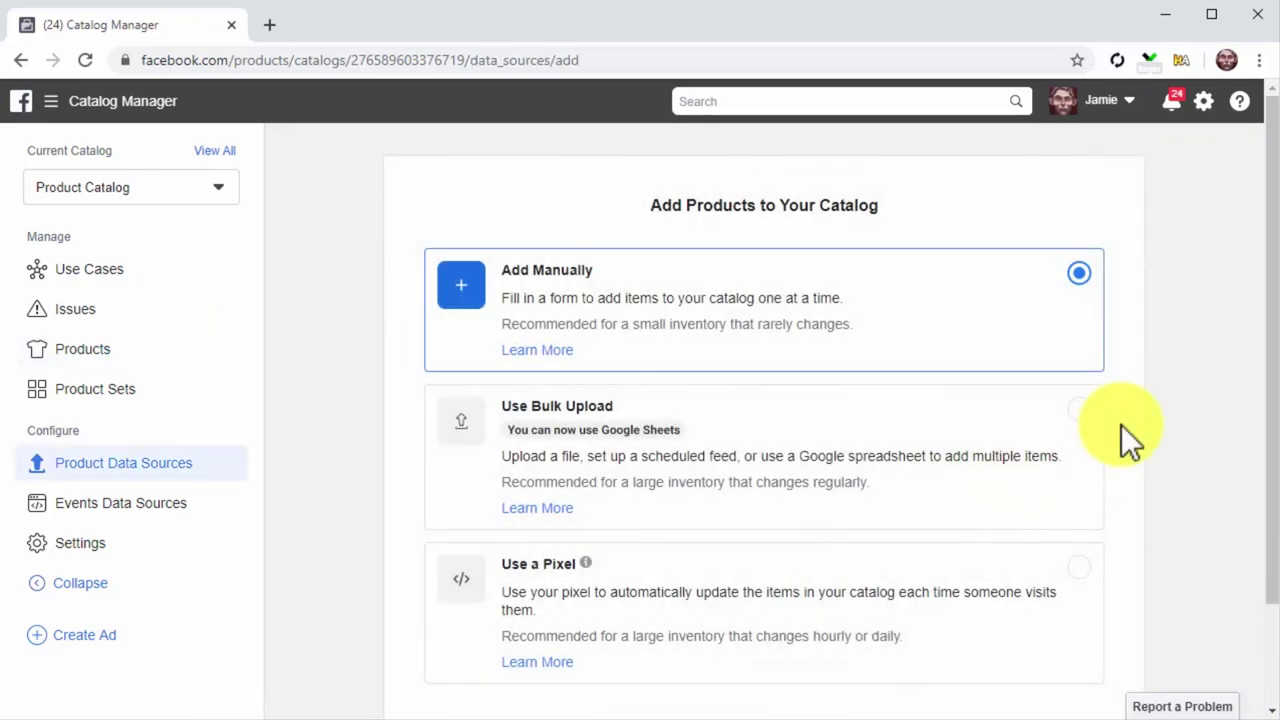
{"action": "left_click", "coordinate": [1078, 275]}
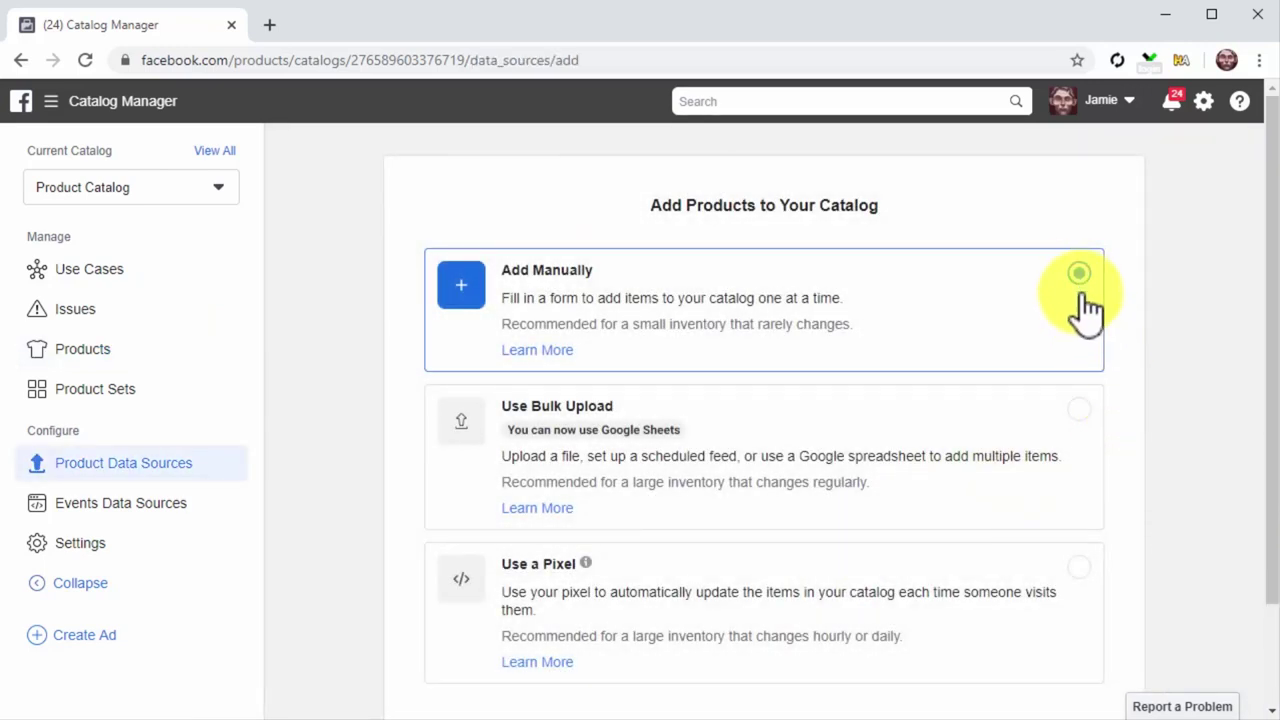
{"action": "scroll", "coordinate": [1131, 435], "scroll_direction": "down", "scroll_amount": 1}
{"action": "scroll", "coordinate": [1131, 435], "scroll_direction": "down", "scroll_amount": 1}
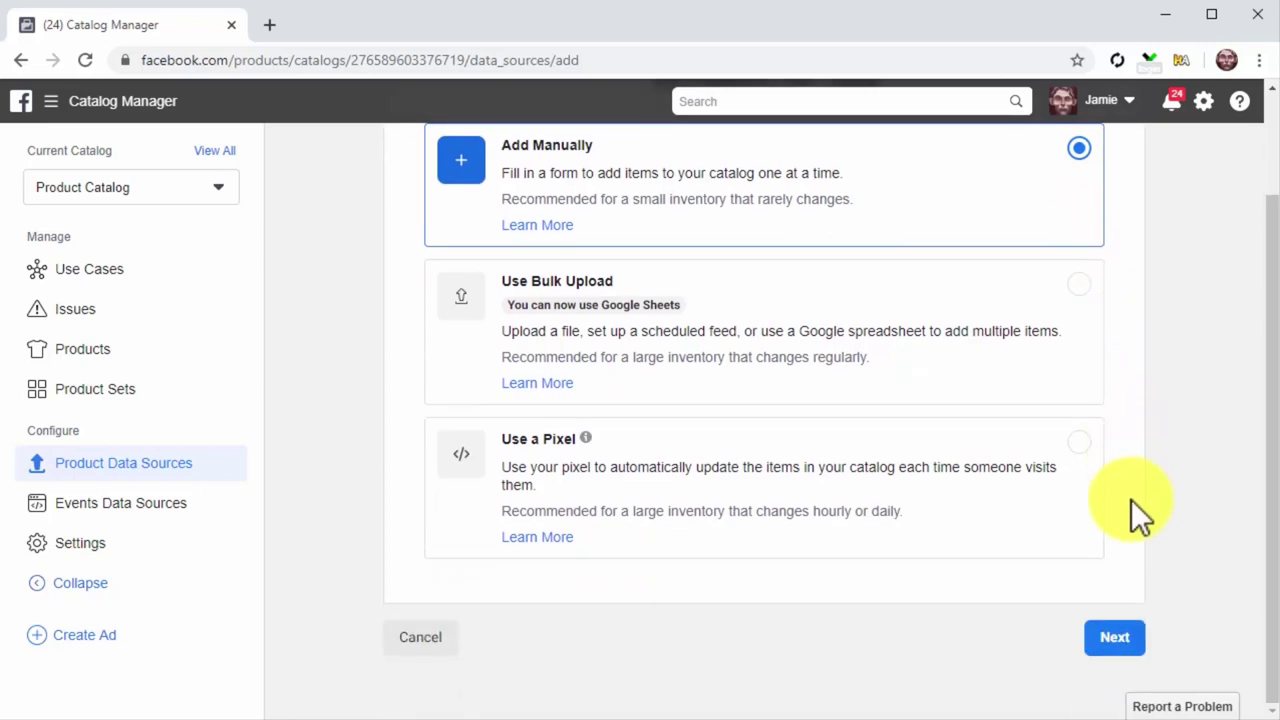
{"action": "left_click", "coordinate": [1130, 640]}
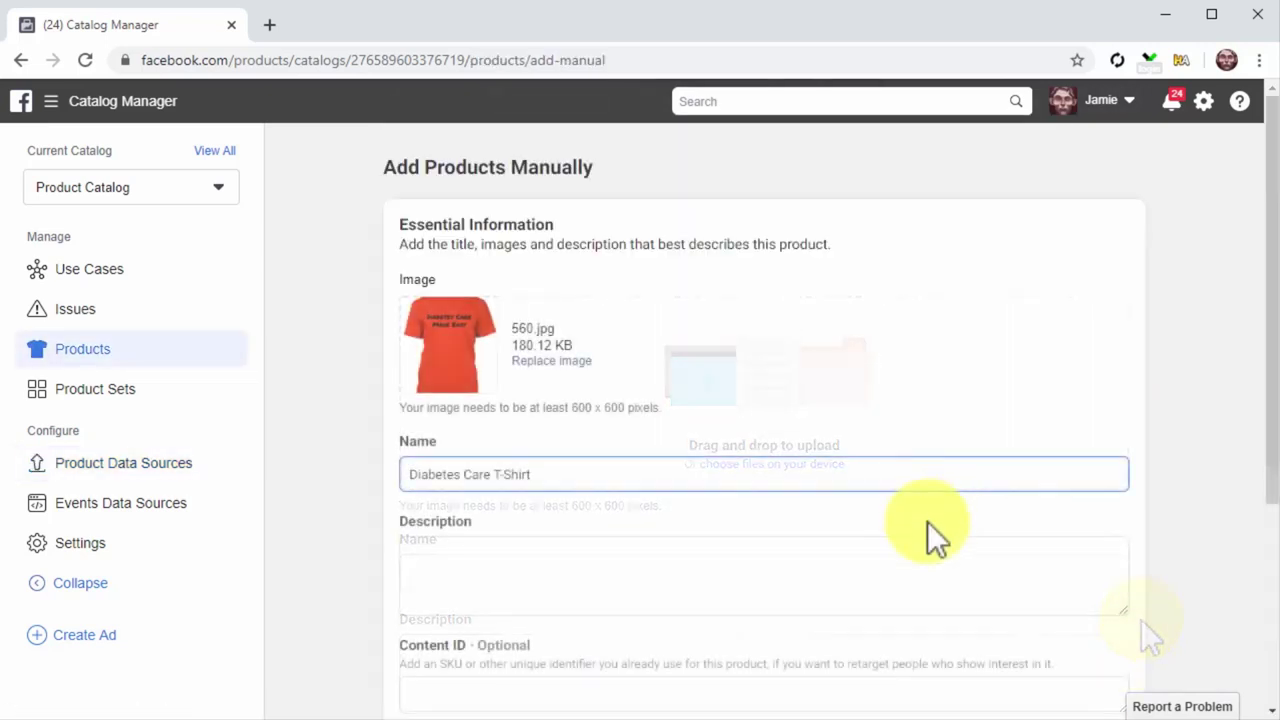
Step: Set the product description to "The Diabetes Care Made Easy official T-Shirt All sizes available, free domestic shipping in all orders!" and the website link to diabetescaremadeeasy.com/store/dcme-shirt
{"action": "left_click", "coordinate": [923, 563]}
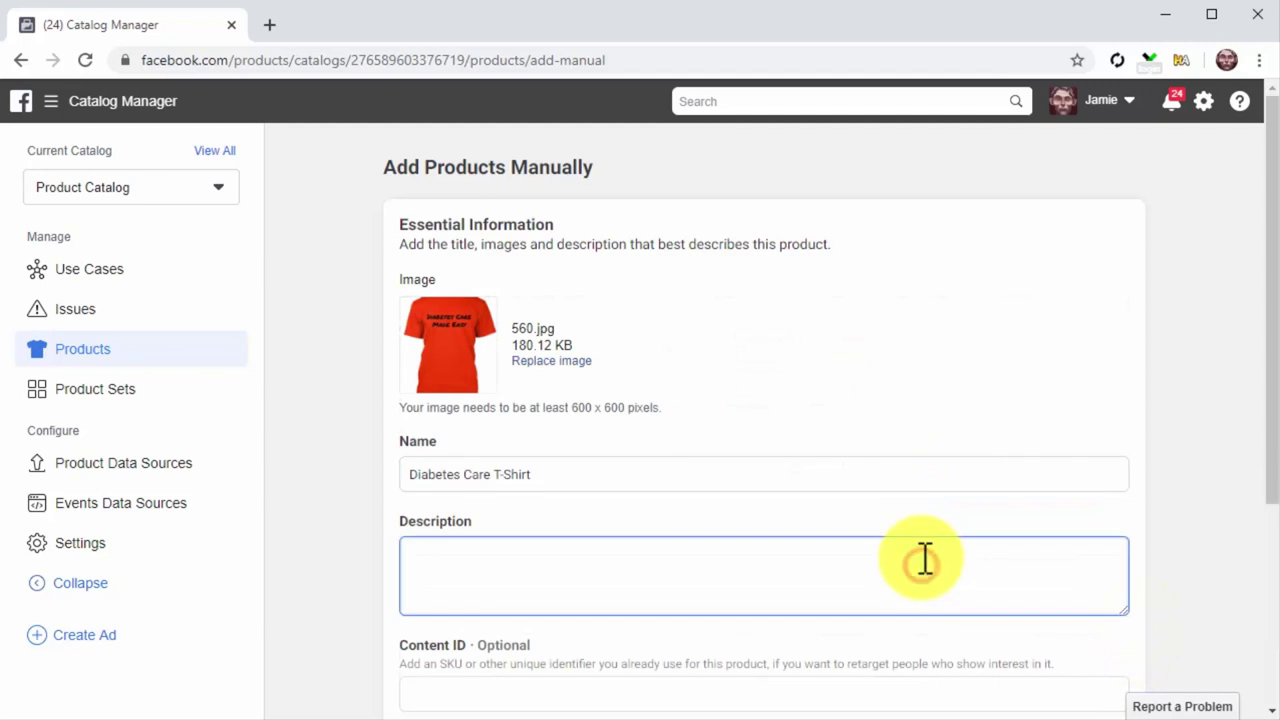
{"action": "type", "text": "The Diabetes Care Made Easy official T-Shirt  All sizes available, free domestic shipping in all orders!"}
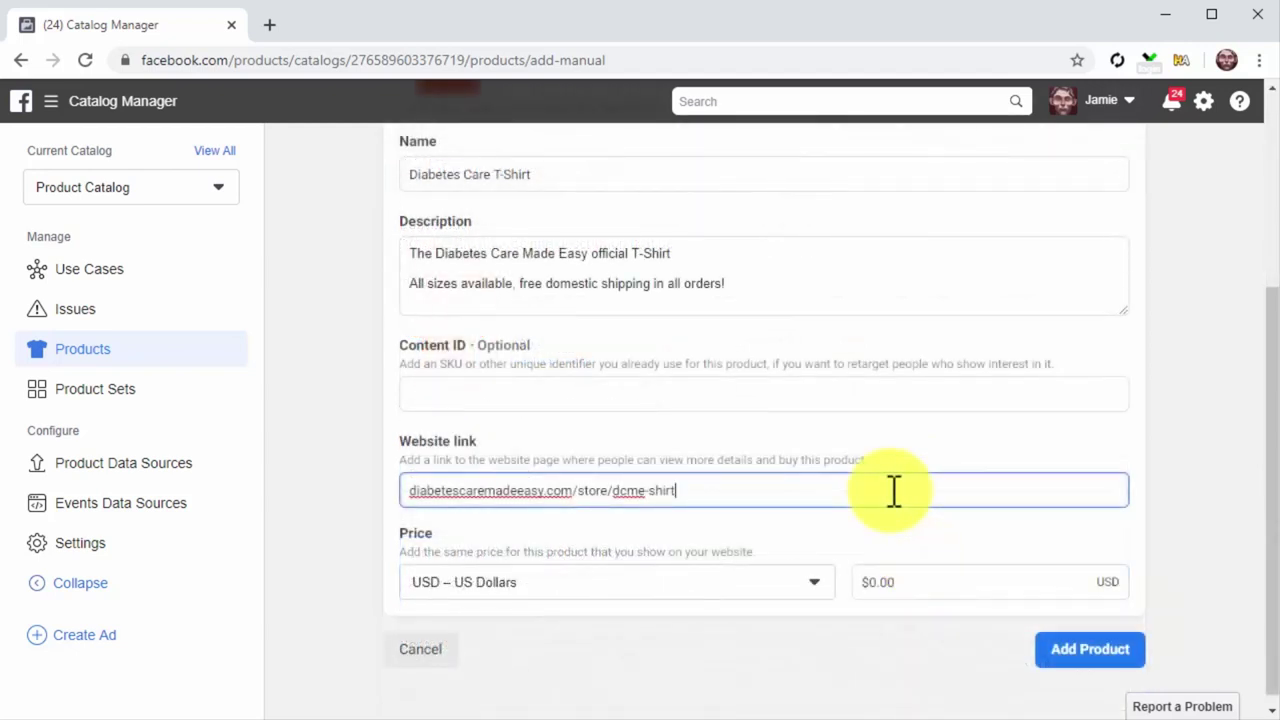
Step: Set the T-shirt's price to 17.99 US dollars and add the product to the catalog
{"action": "left_click", "coordinate": [948, 582]}
{"action": "type", "text": "17.99"}
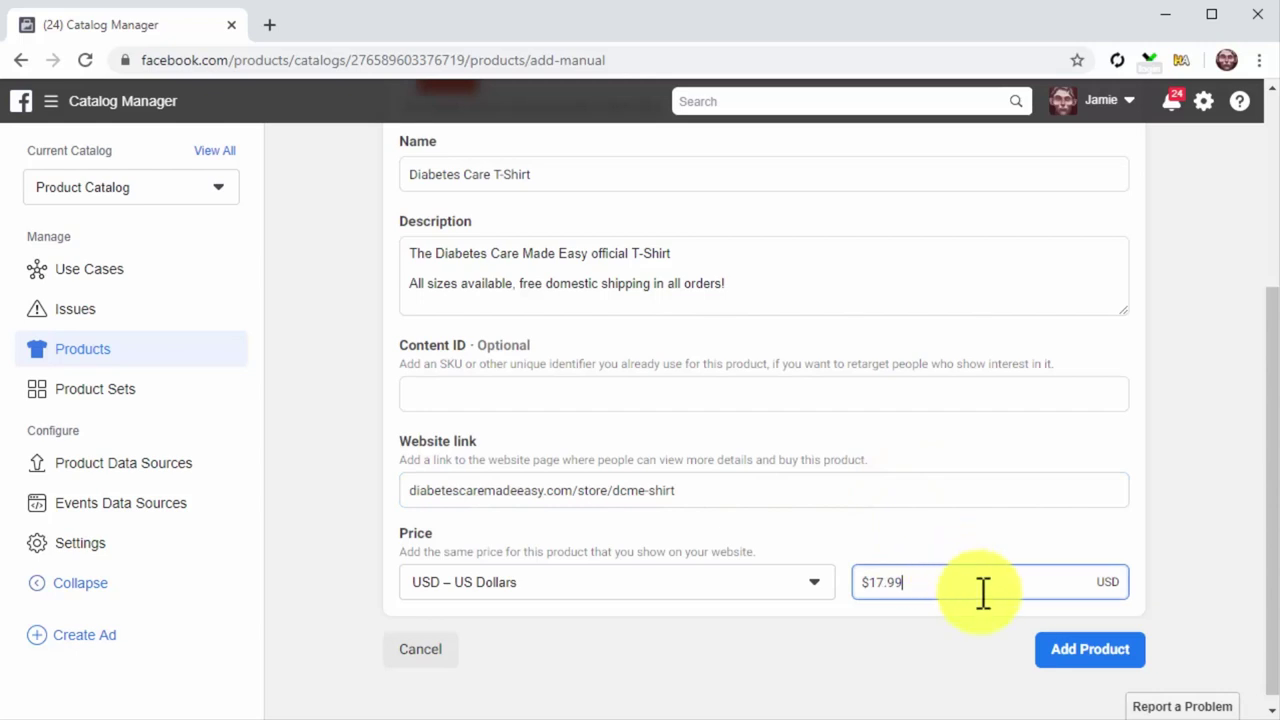
{"action": "left_click", "coordinate": [1105, 652]}
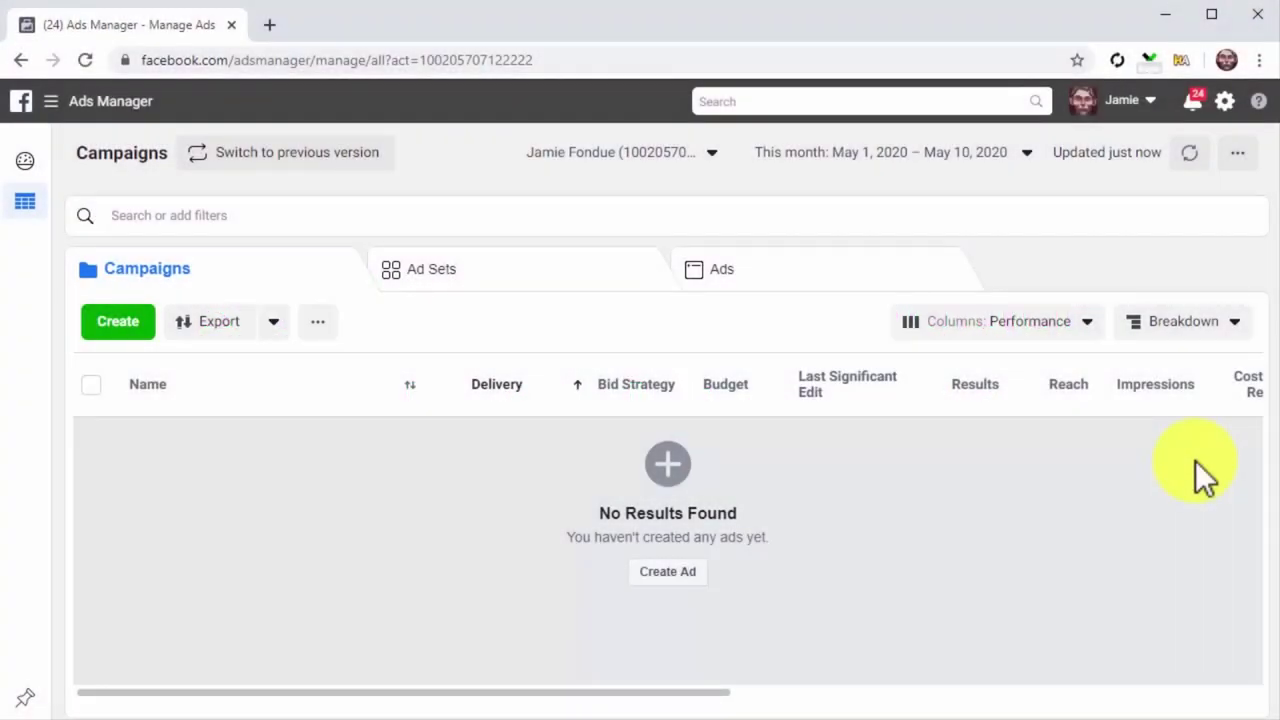
Step: Start a new ad campaign with the Catalog sales objective in Ads Manager and name it "Product Catalog Campaign"
{"action": "left_click", "coordinate": [690, 574]}
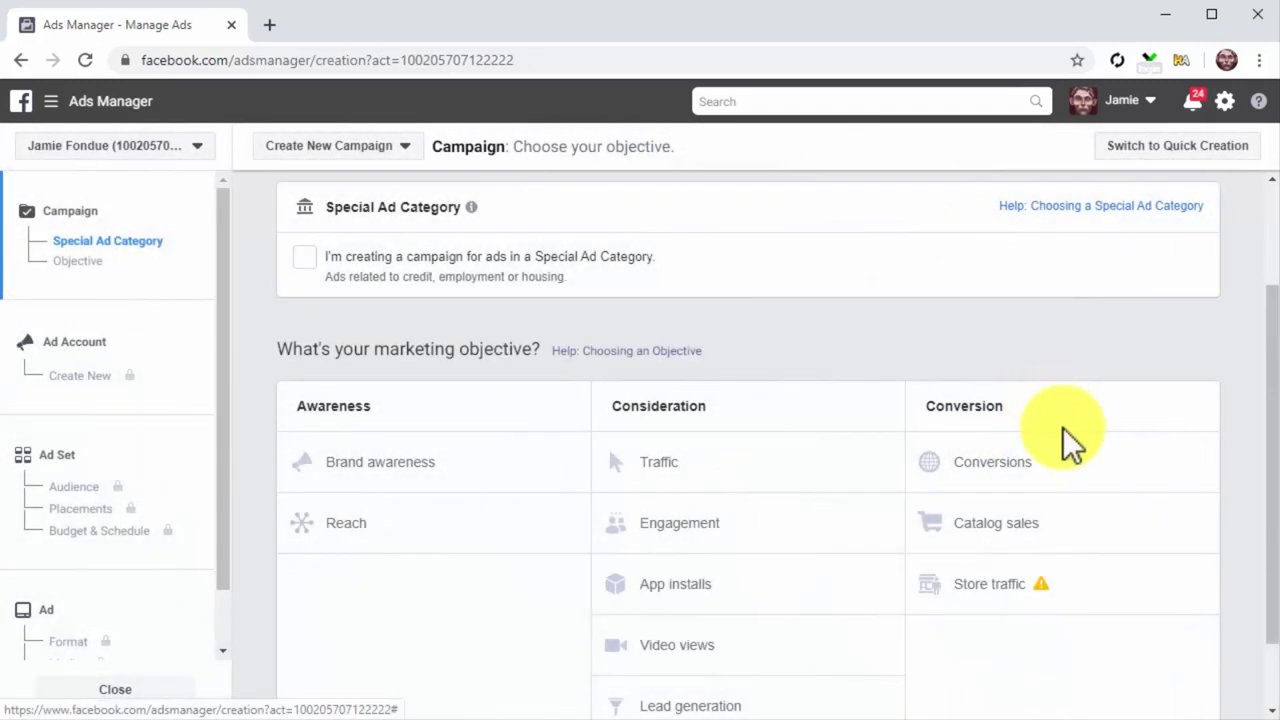
{"action": "left_click", "coordinate": [1103, 528]}
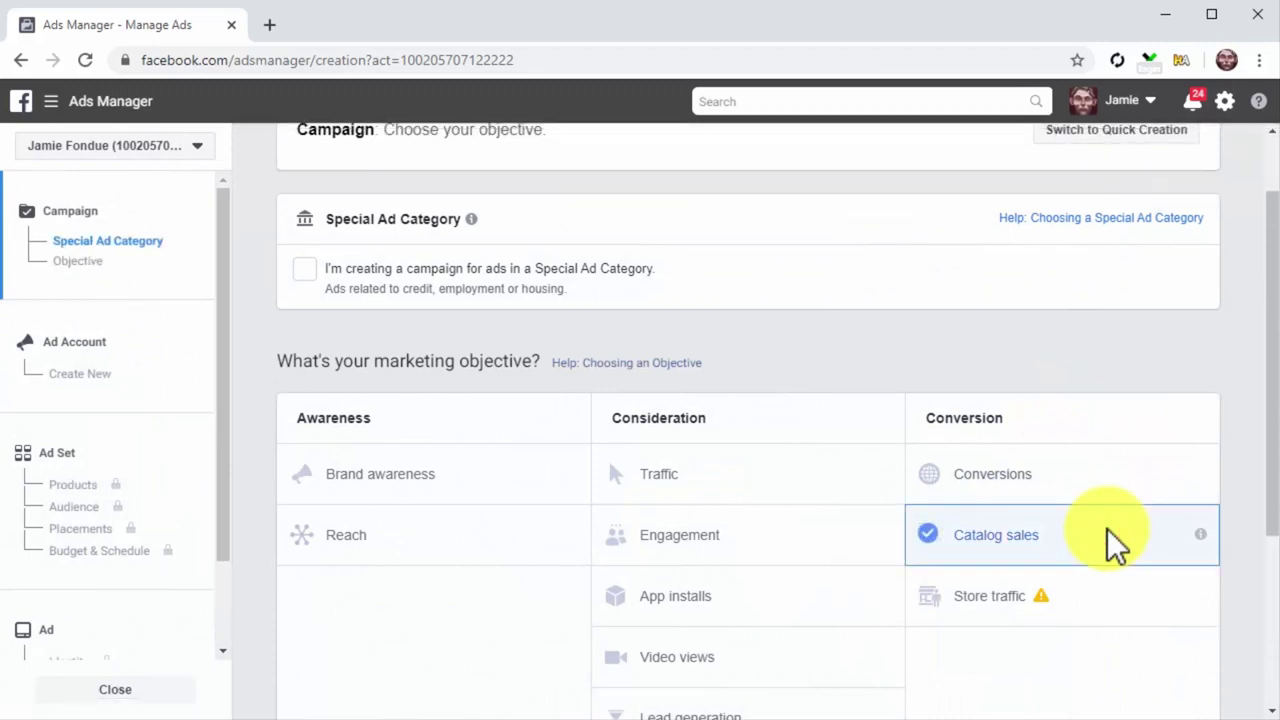
{"action": "scroll", "coordinate": [1107, 528], "scroll_direction": "down", "scroll_amount": 3}
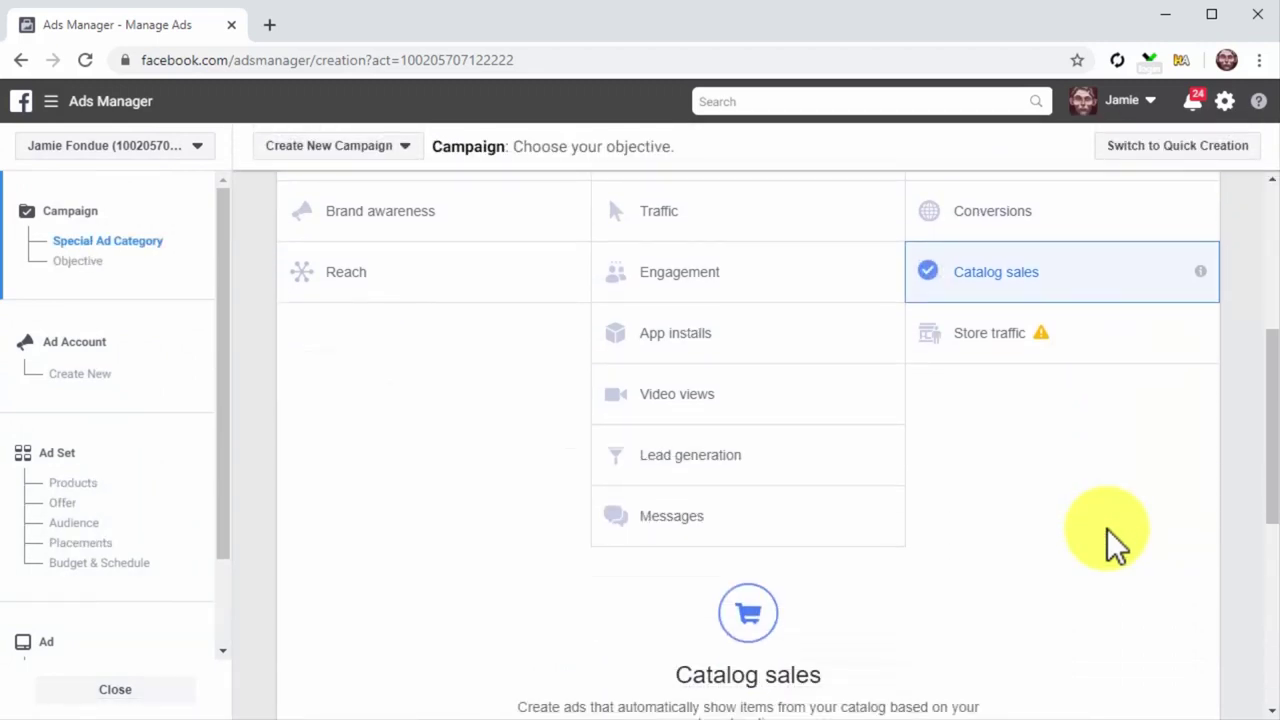
{"action": "scroll", "coordinate": [1107, 528], "scroll_direction": "down", "scroll_amount": 3}
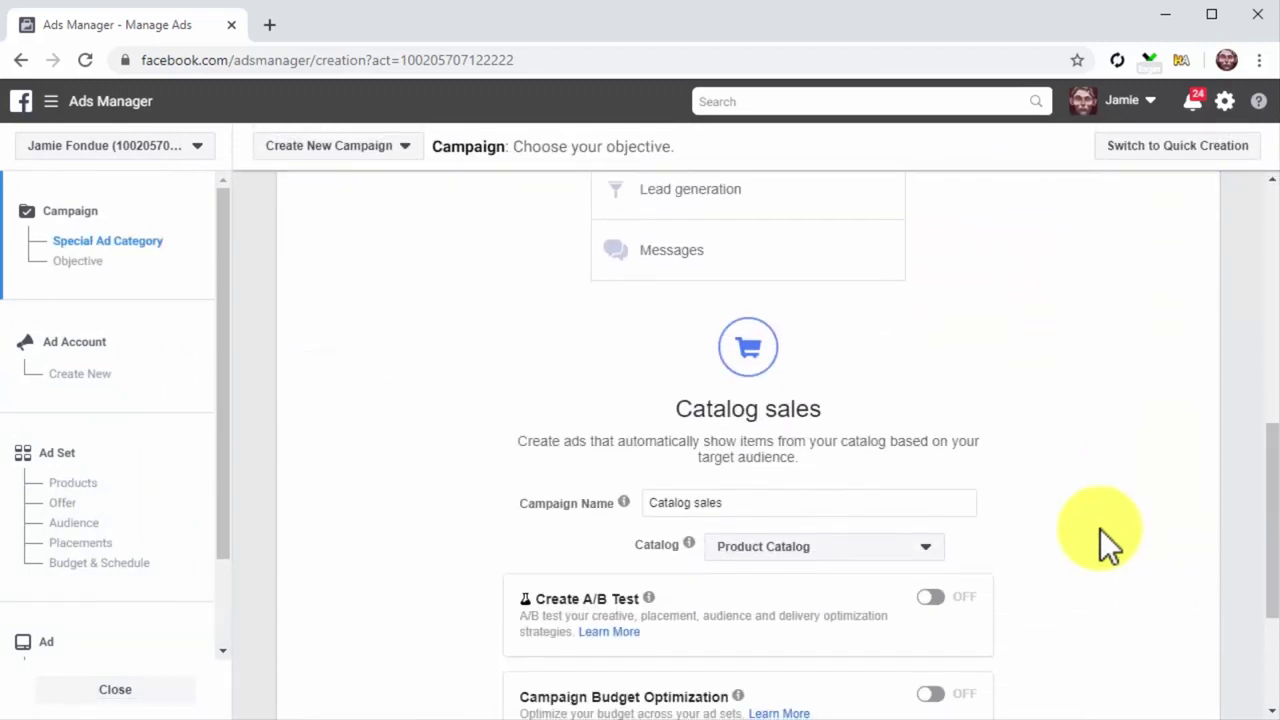
{"action": "triple_click", "coordinate": [903, 506]}
{"action": "type", "text": "Product Catalog Campaign"}
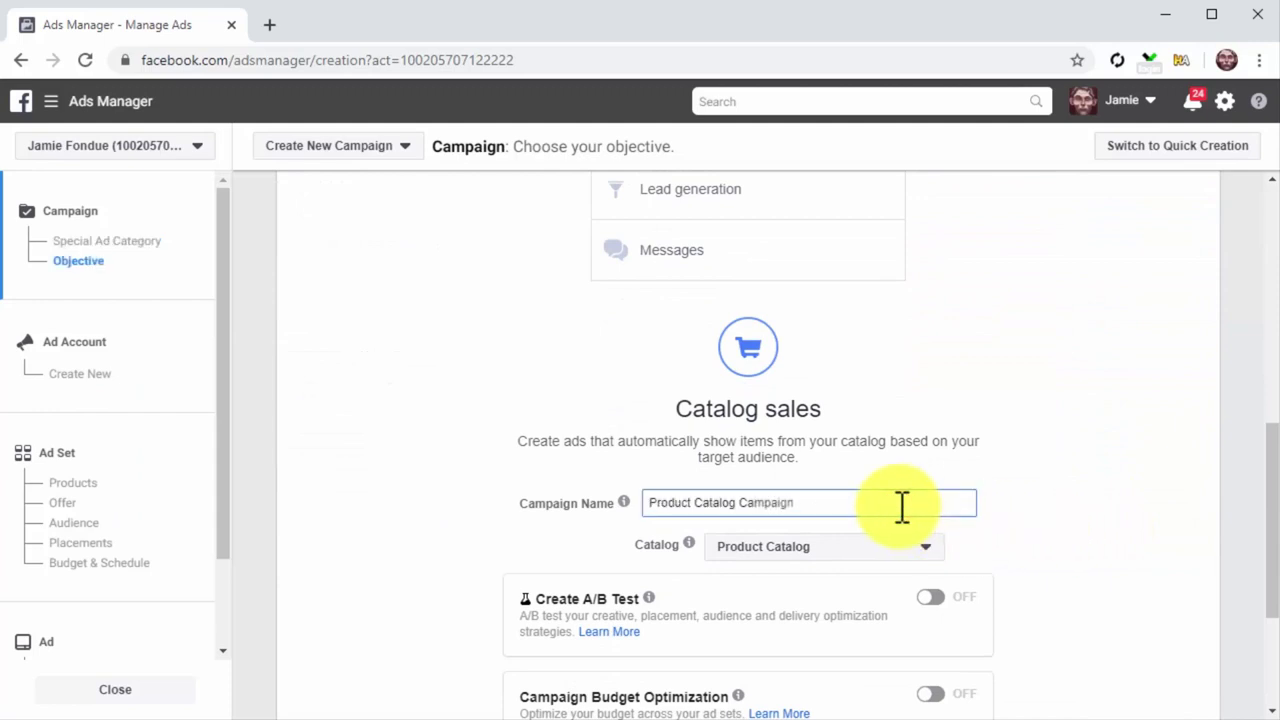
Step: Choose the catalog named "Catalog" for the campaign and continue through the ad account setup to the ad set
{"action": "left_click", "coordinate": [907, 550]}
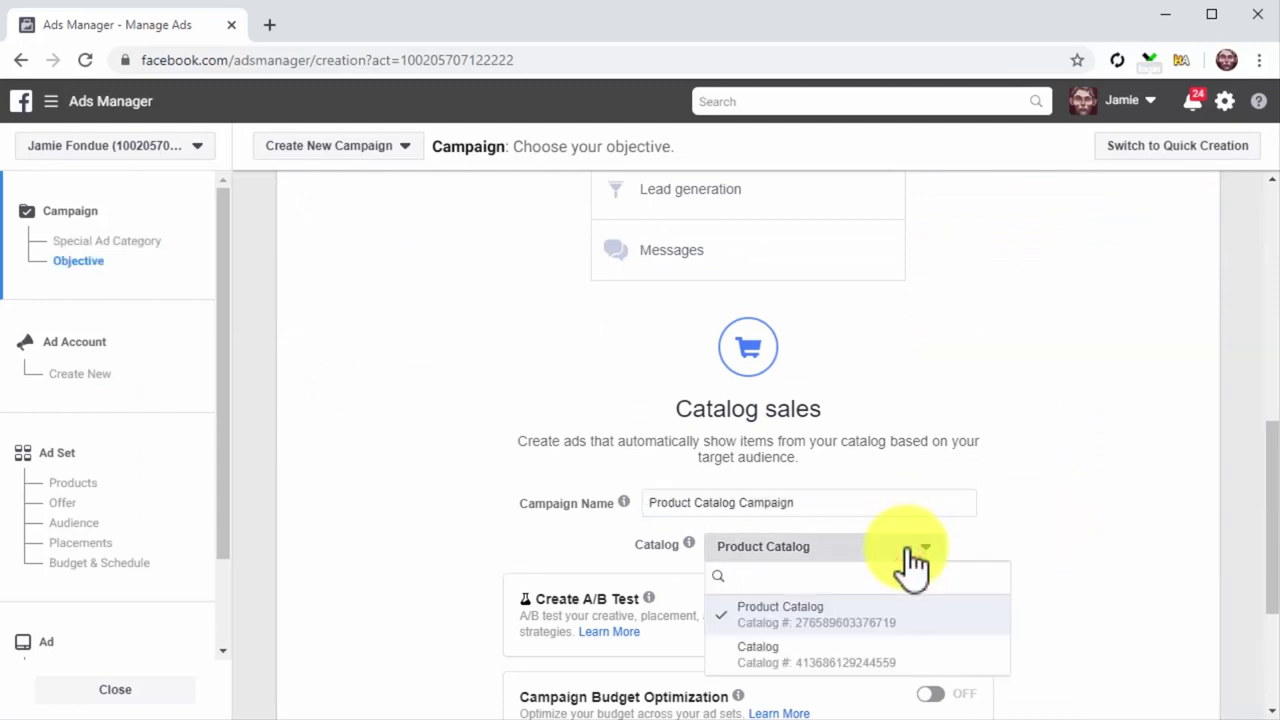
{"action": "left_click", "coordinate": [893, 656]}
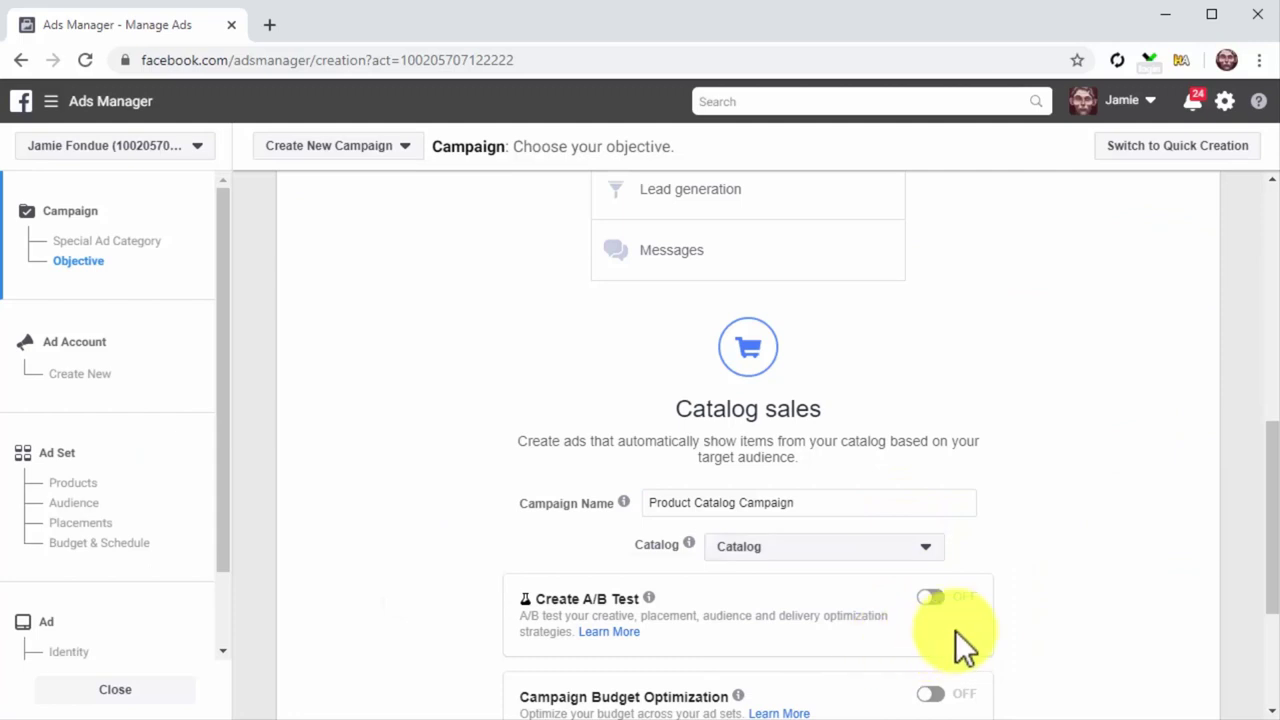
{"action": "scroll", "coordinate": [1039, 593], "scroll_direction": "down", "scroll_amount": 3}
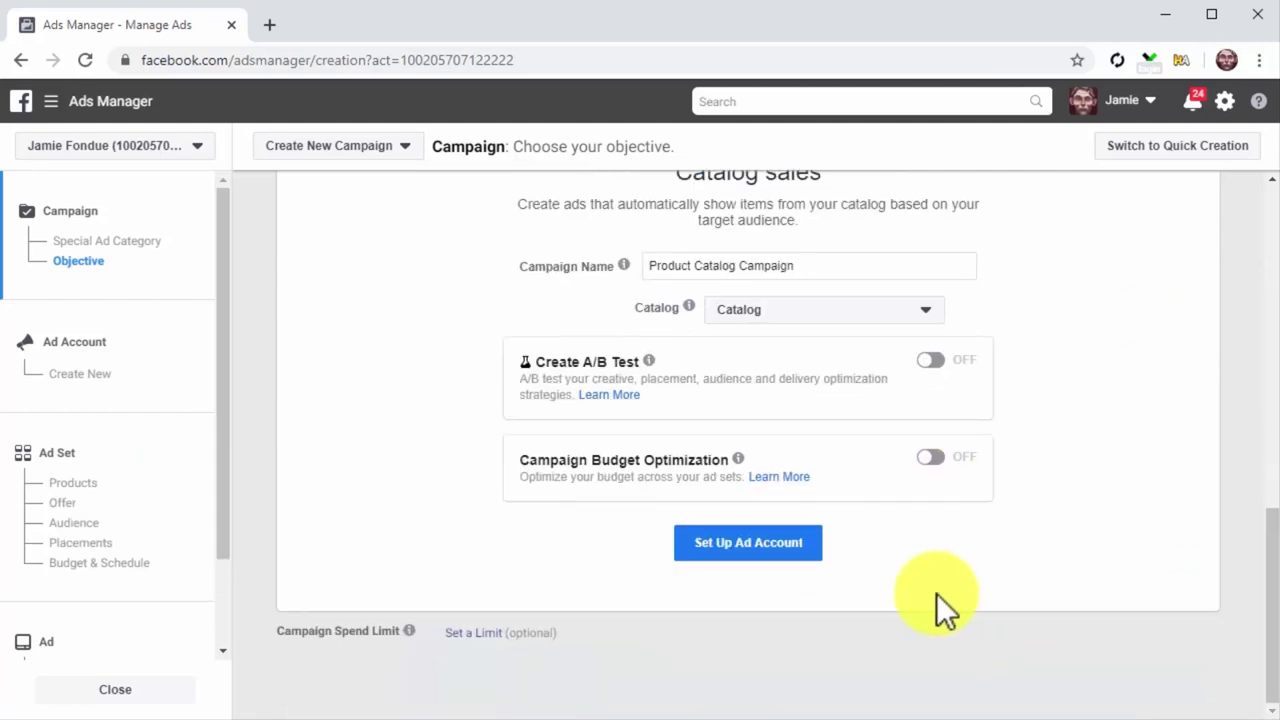
{"action": "left_click", "coordinate": [790, 543]}
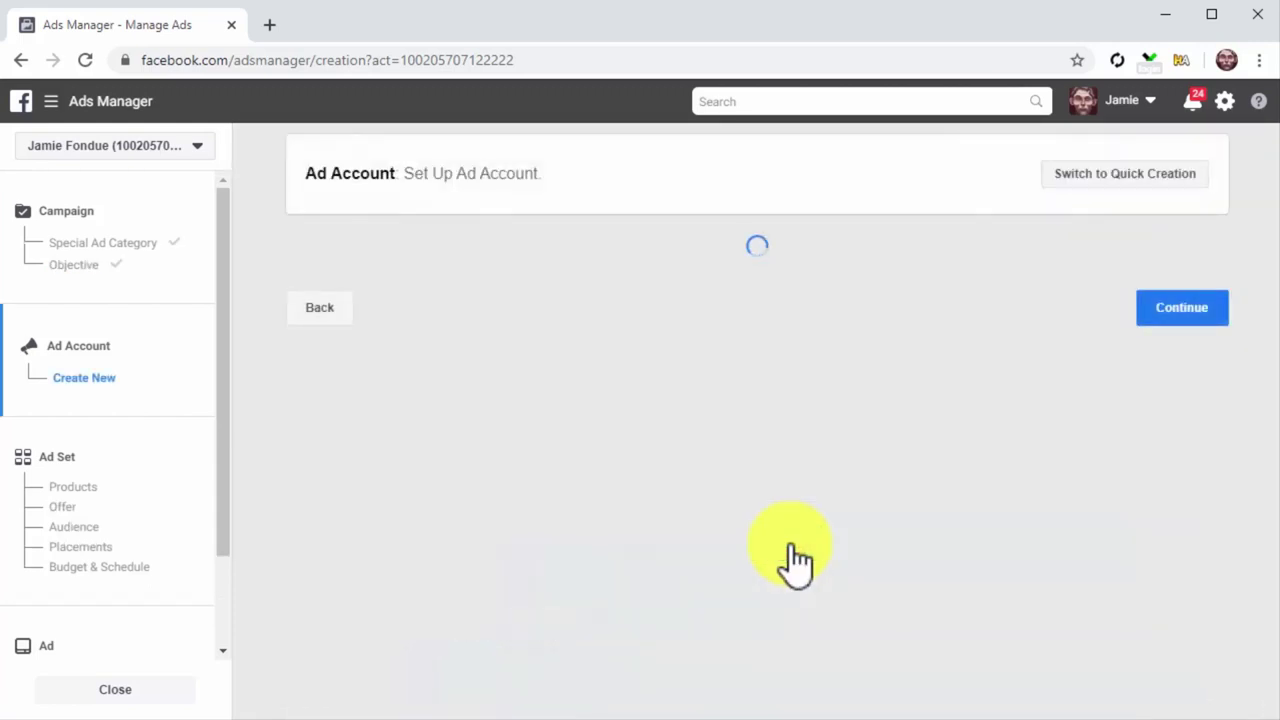
{"action": "left_click", "coordinate": [1178, 645]}
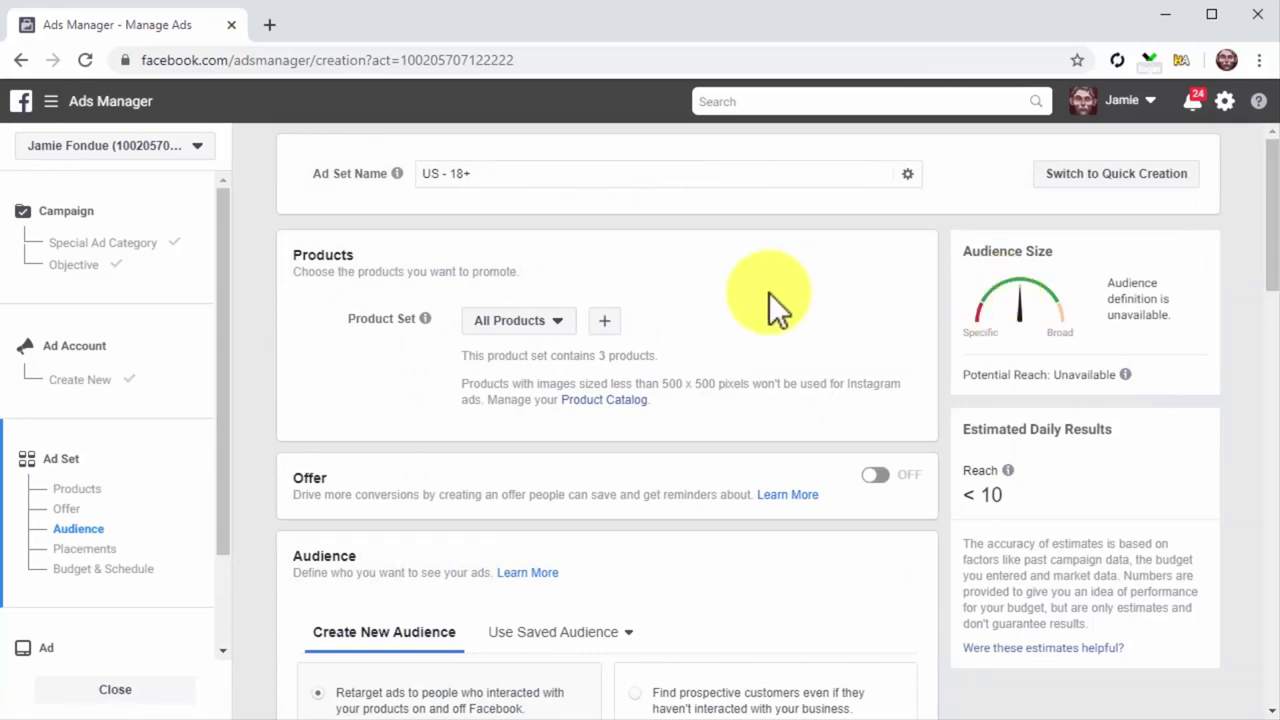
Step: Name the ad set "Catalog Ad #1" and promote the All Products product set
{"action": "left_click", "coordinate": [692, 178]}
{"action": "key", "text": "BackSpace"}
{"action": "key", "text": "BackSpace"}
{"action": "key", "text": "BackSpace"}
{"action": "key", "text": "BackSpace"}
{"action": "key", "text": "BackSpace"}
{"action": "key", "text": "BackSpace"}
{"action": "key", "text": "BackSpace"}
{"action": "type", "text": "Catalog Ad #1"}
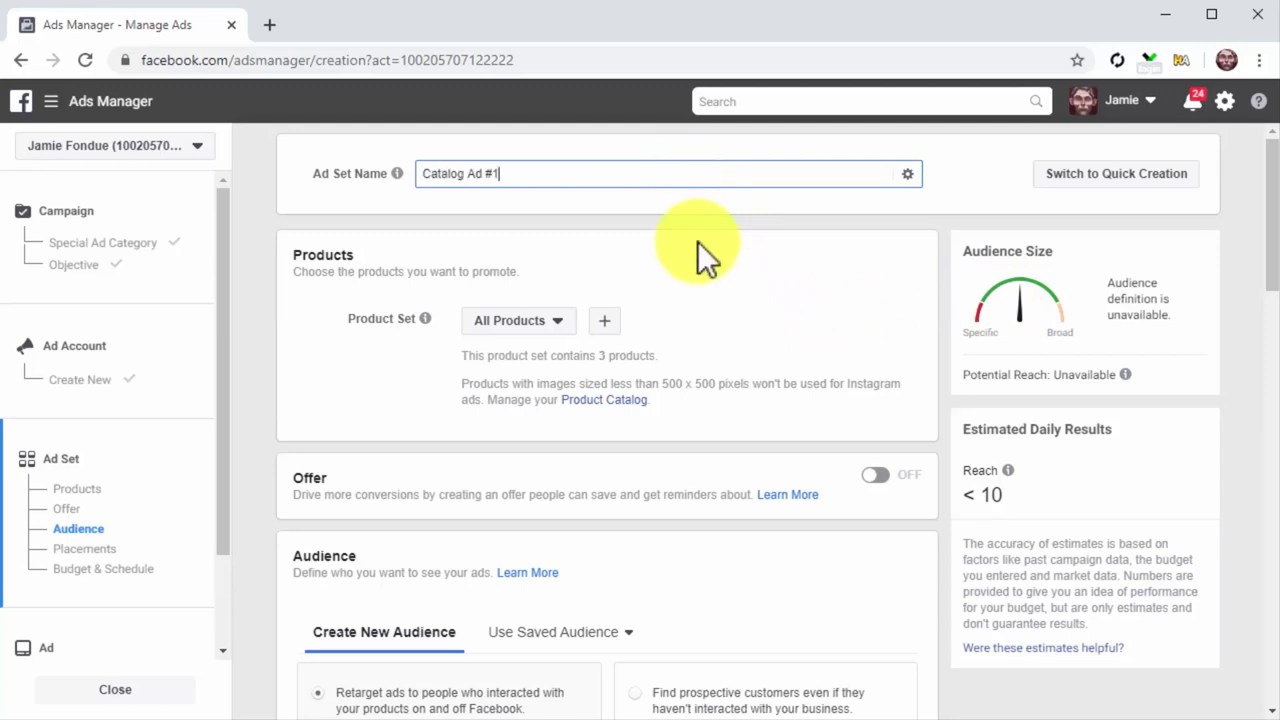
{"action": "left_click", "coordinate": [530, 322]}
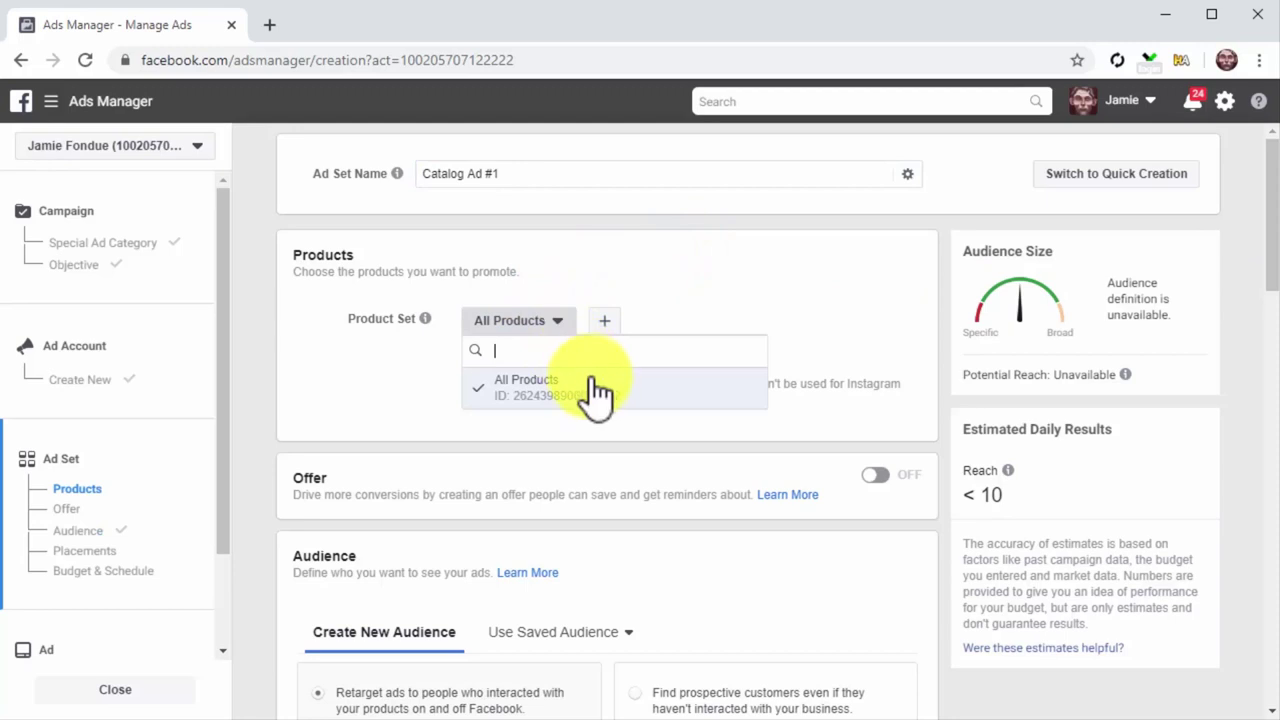
{"action": "left_click", "coordinate": [597, 390]}
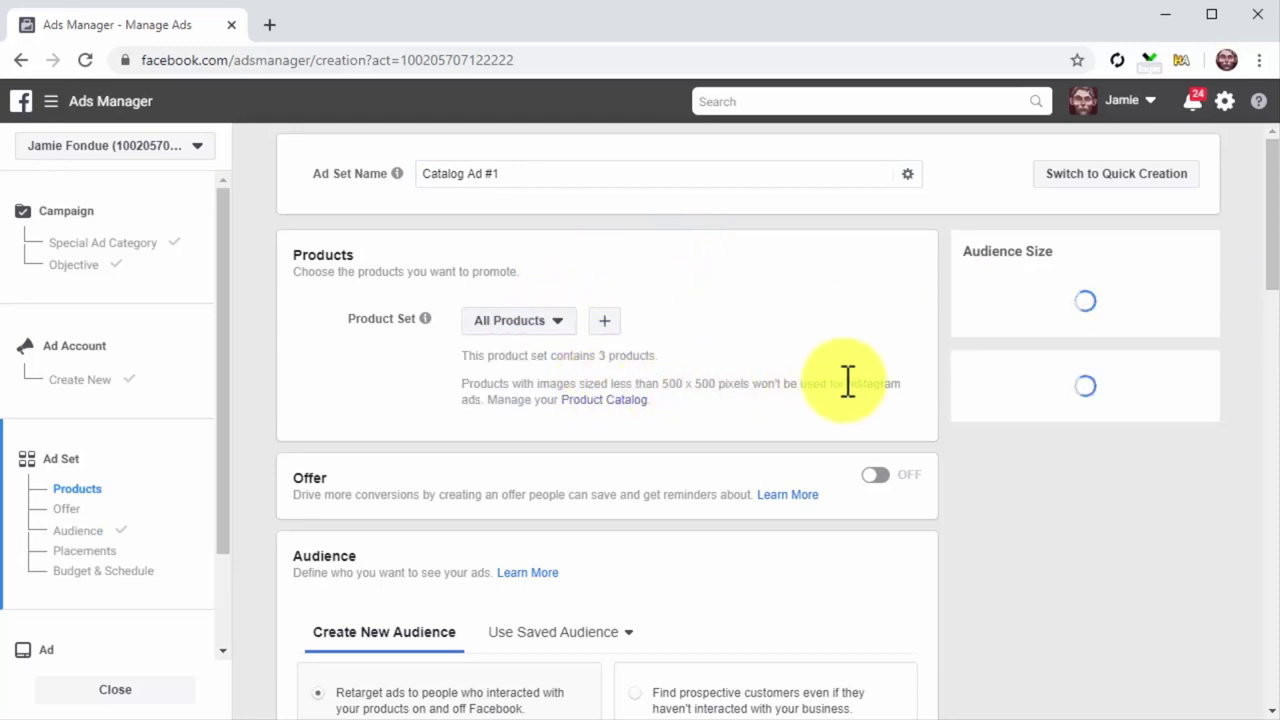
Step: Set the new audience to find prospective customers even if they haven't interacted with the business
{"action": "scroll", "coordinate": [933, 380], "scroll_direction": "down", "scroll_amount": 1}
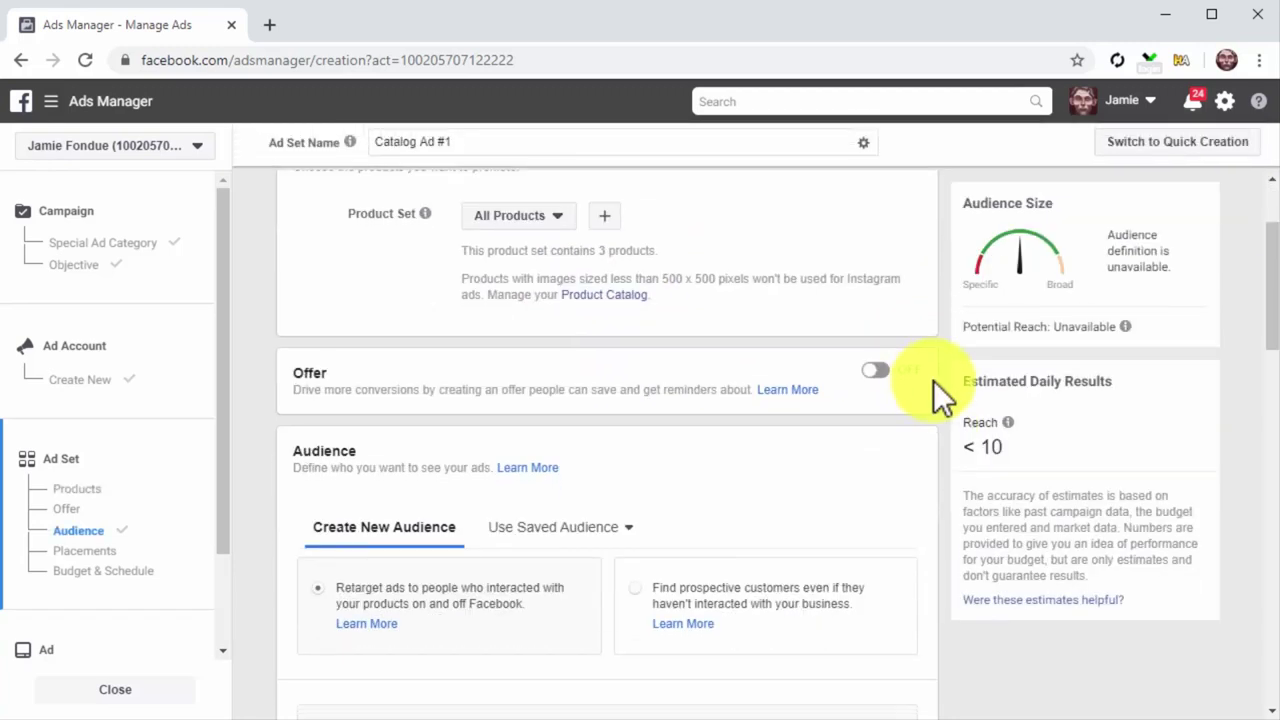
{"action": "scroll", "coordinate": [933, 380], "scroll_direction": "down", "scroll_amount": 1}
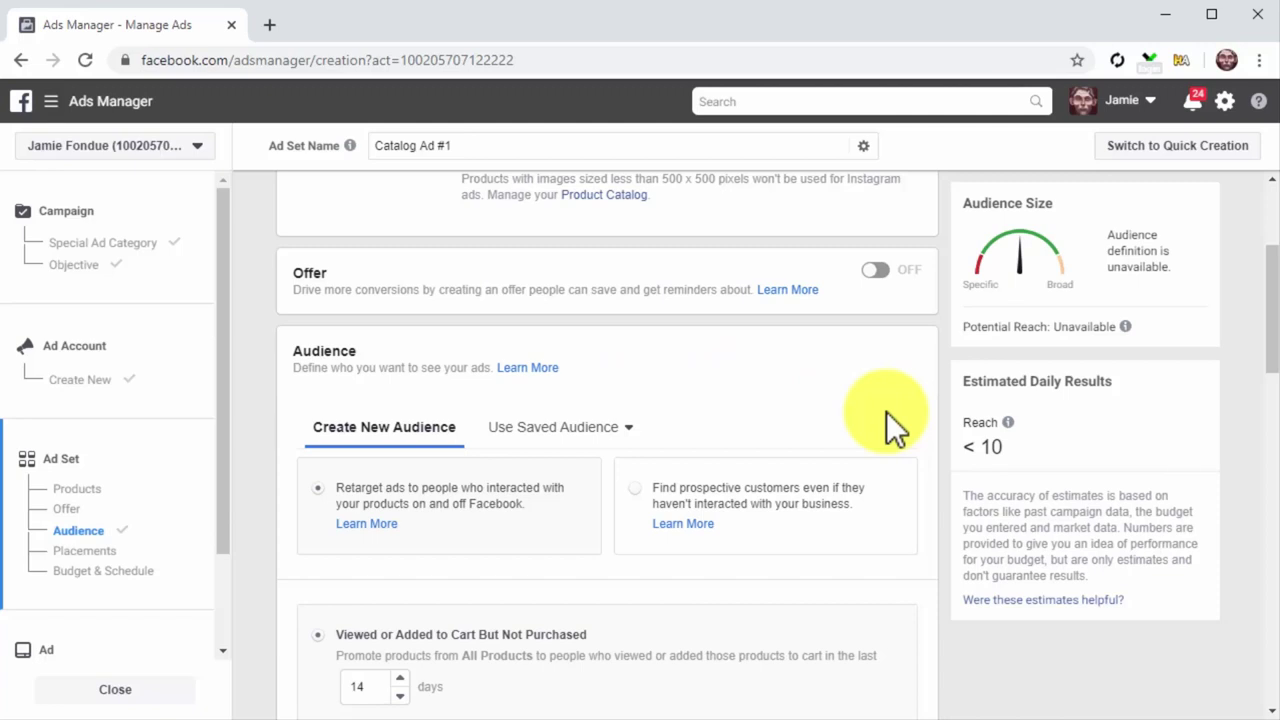
{"action": "scroll", "coordinate": [920, 458], "scroll_direction": "down", "scroll_amount": 1}
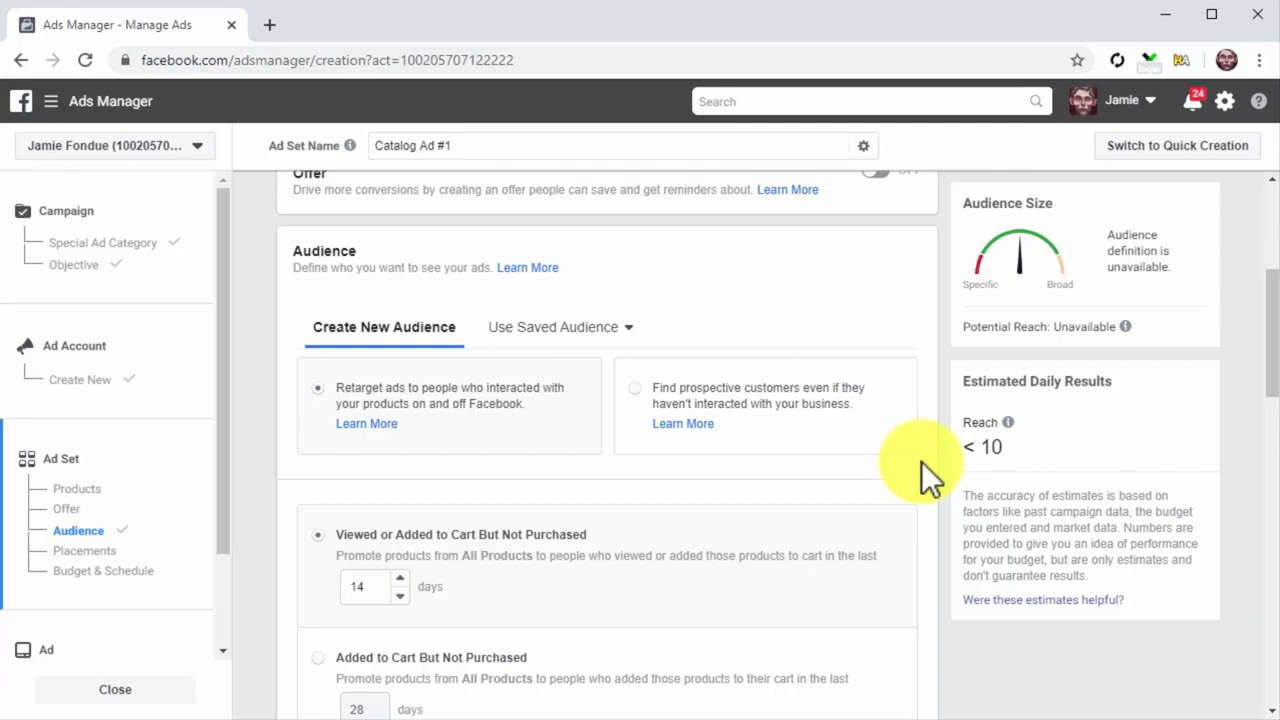
{"action": "left_click", "coordinate": [882, 427]}
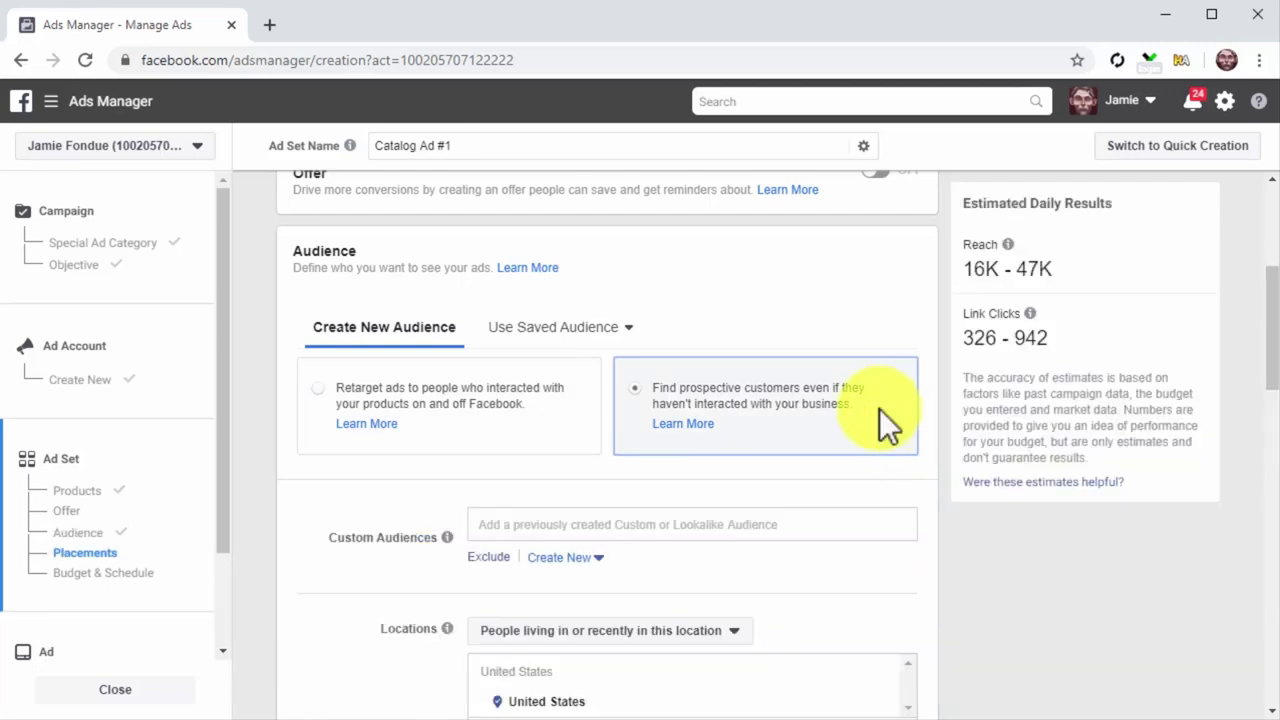
Step: Add Canada and Australia to the audience locations and set the age range to 25–55
{"action": "scroll", "coordinate": [935, 495], "scroll_direction": "down", "scroll_amount": 3}
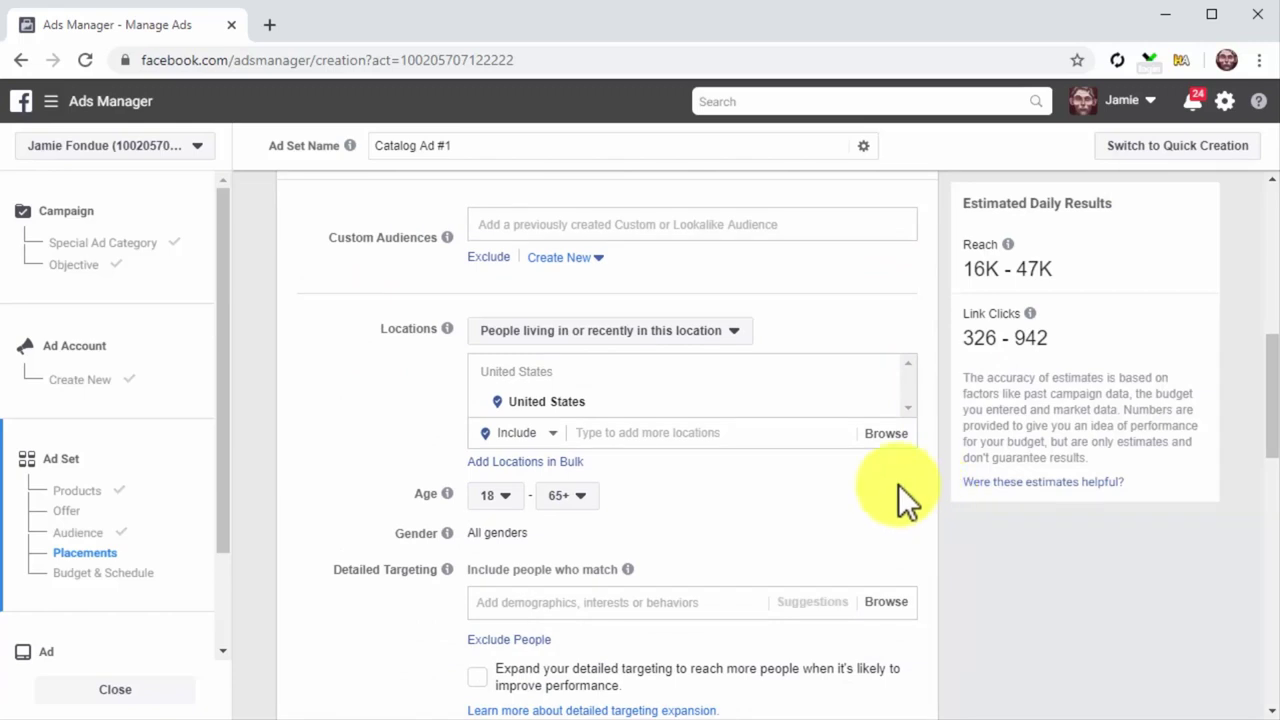
{"action": "left_click", "coordinate": [800, 440]}
{"action": "type", "text": "canada"}
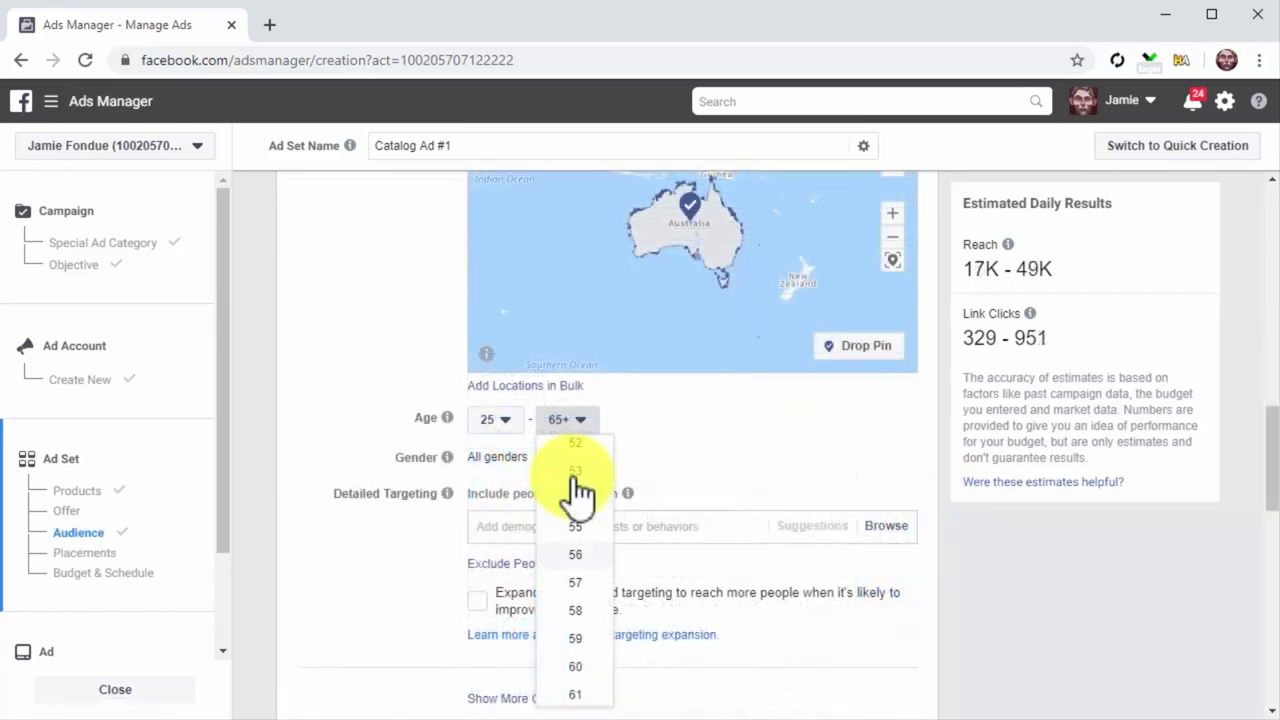
{"action": "scroll", "coordinate": [571, 500], "scroll_direction": "up", "scroll_amount": 2}
{"action": "left_click", "coordinate": [577, 543]}
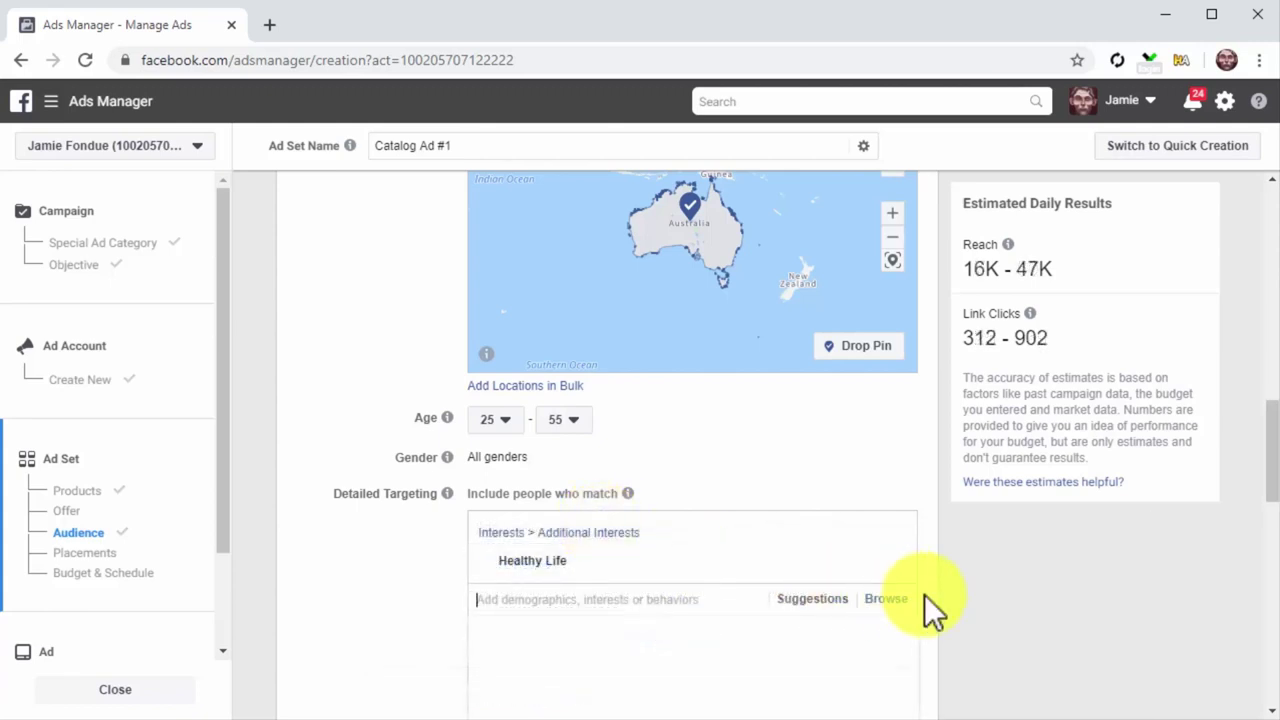
Step: Target the Healthy Life interest and set the audience language to English (All)
{"action": "scroll", "coordinate": [924, 594], "scroll_direction": "down", "scroll_amount": 2}
{"action": "left_click", "coordinate": [924, 594]}
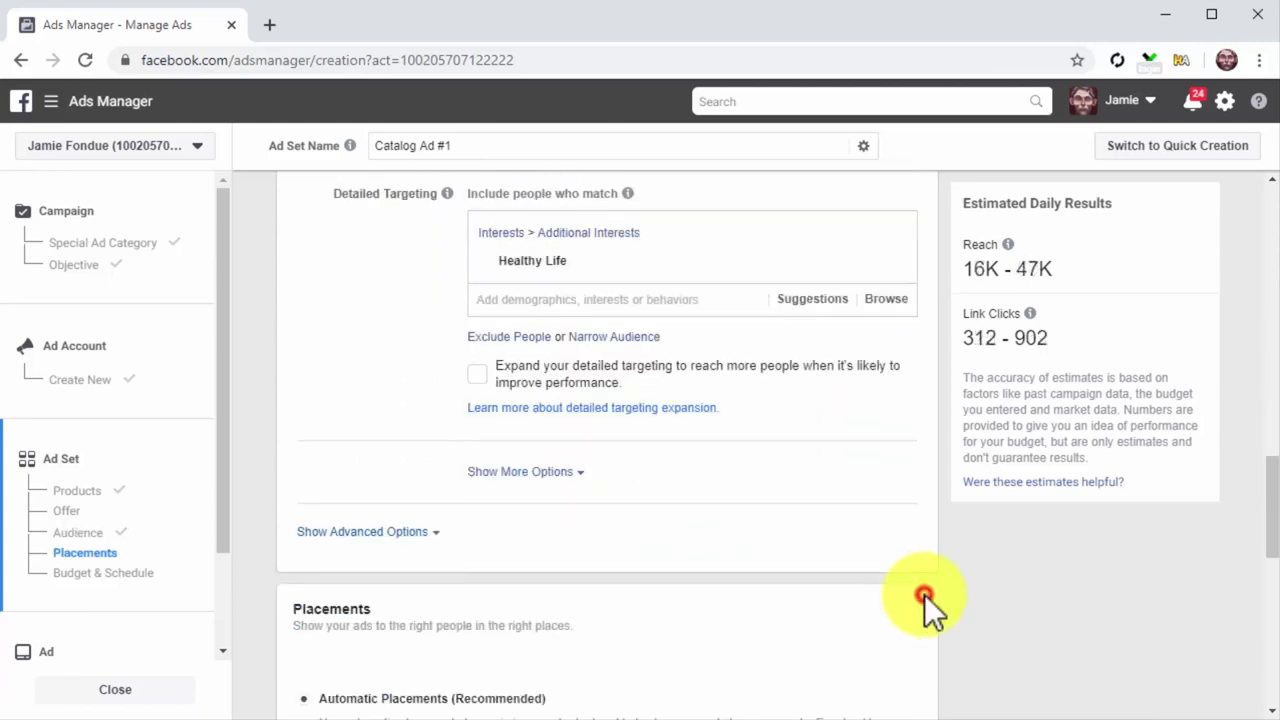
{"action": "left_click", "coordinate": [574, 480]}
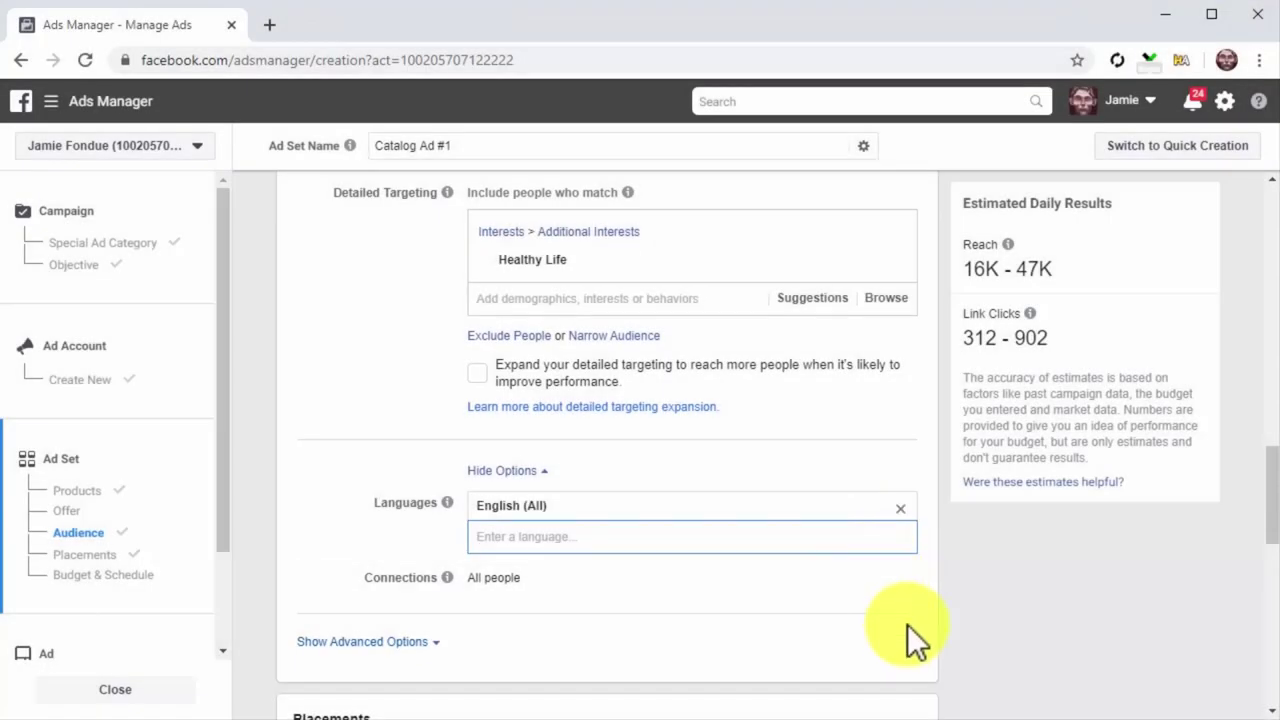
Step: Switch the ad set to Manual Placements and exclude Facebook and Audience Network, keeping Instagram as the only platform
{"action": "scroll", "coordinate": [908, 640], "scroll_direction": "down", "scroll_amount": 4}
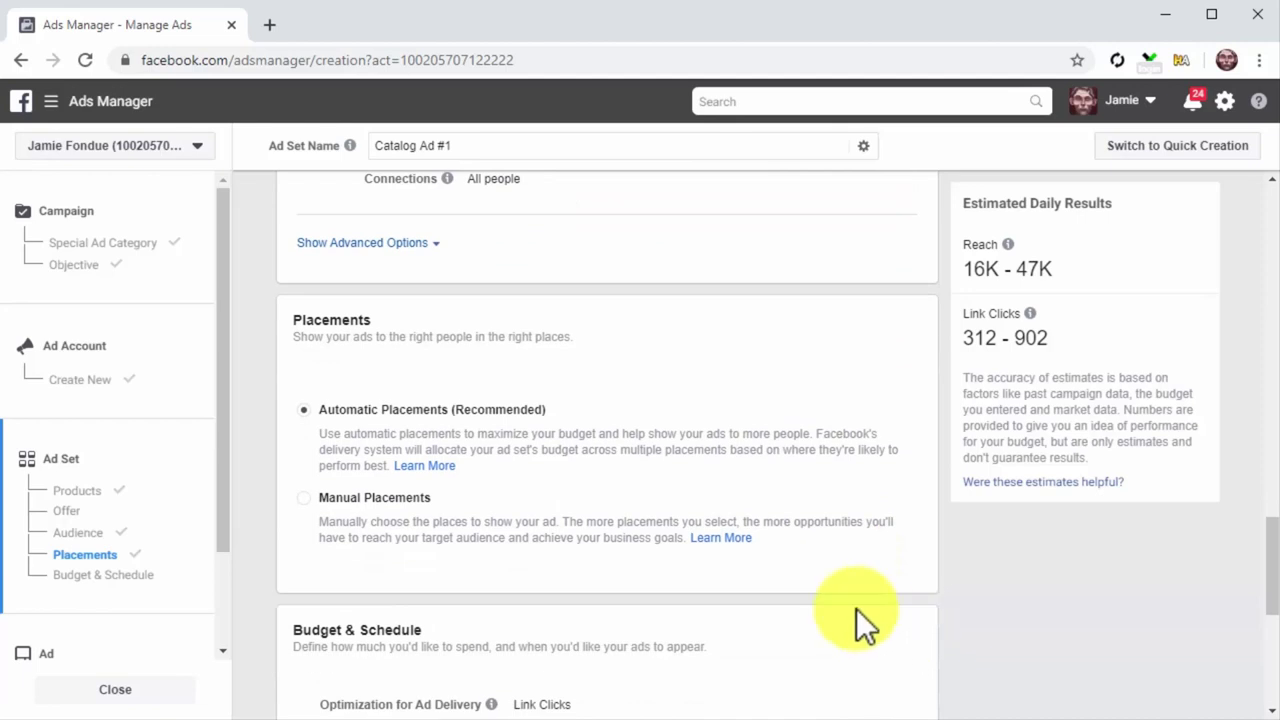
{"action": "left_click", "coordinate": [450, 545]}
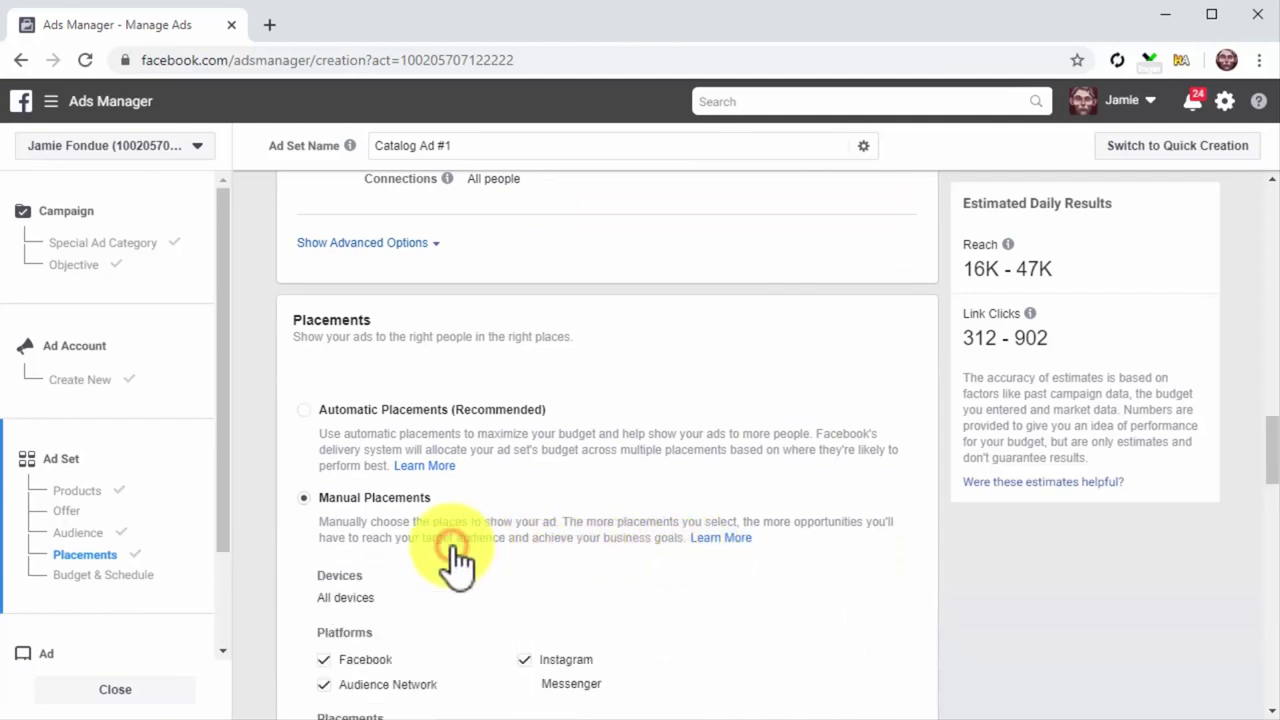
{"action": "scroll", "coordinate": [300, 595], "scroll_direction": "down", "scroll_amount": 1}
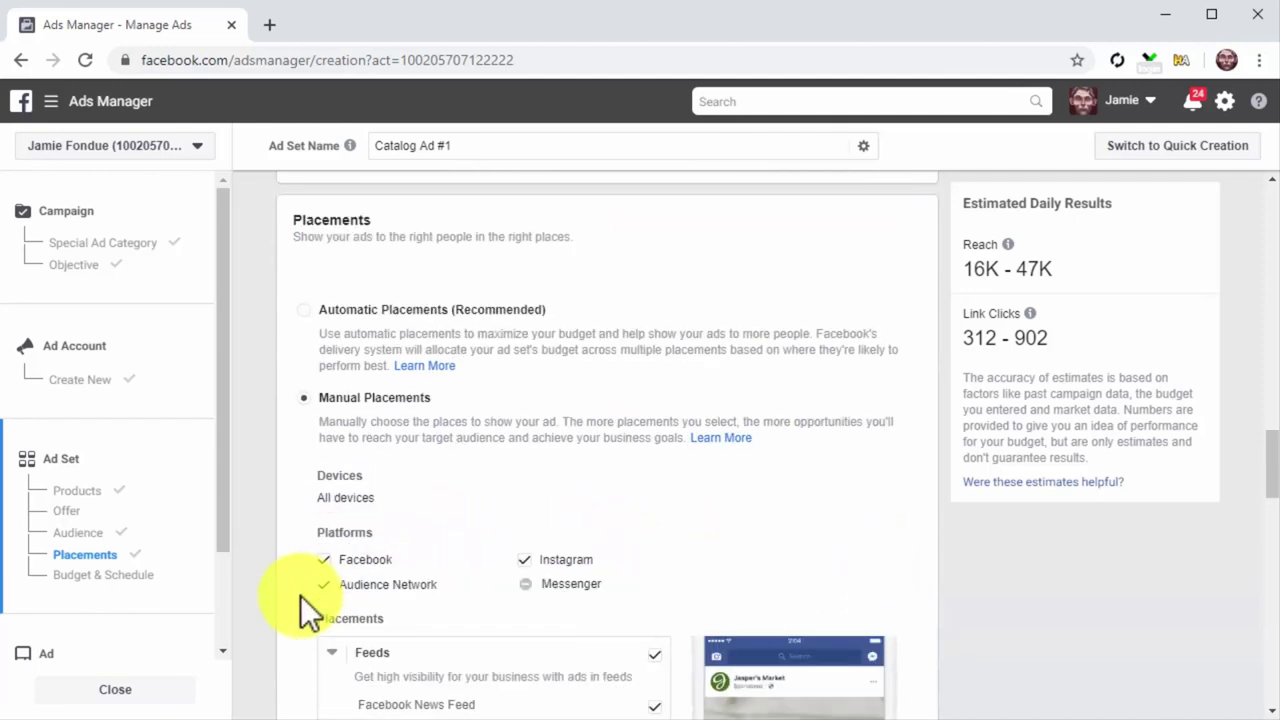
{"action": "left_click", "coordinate": [323, 560]}
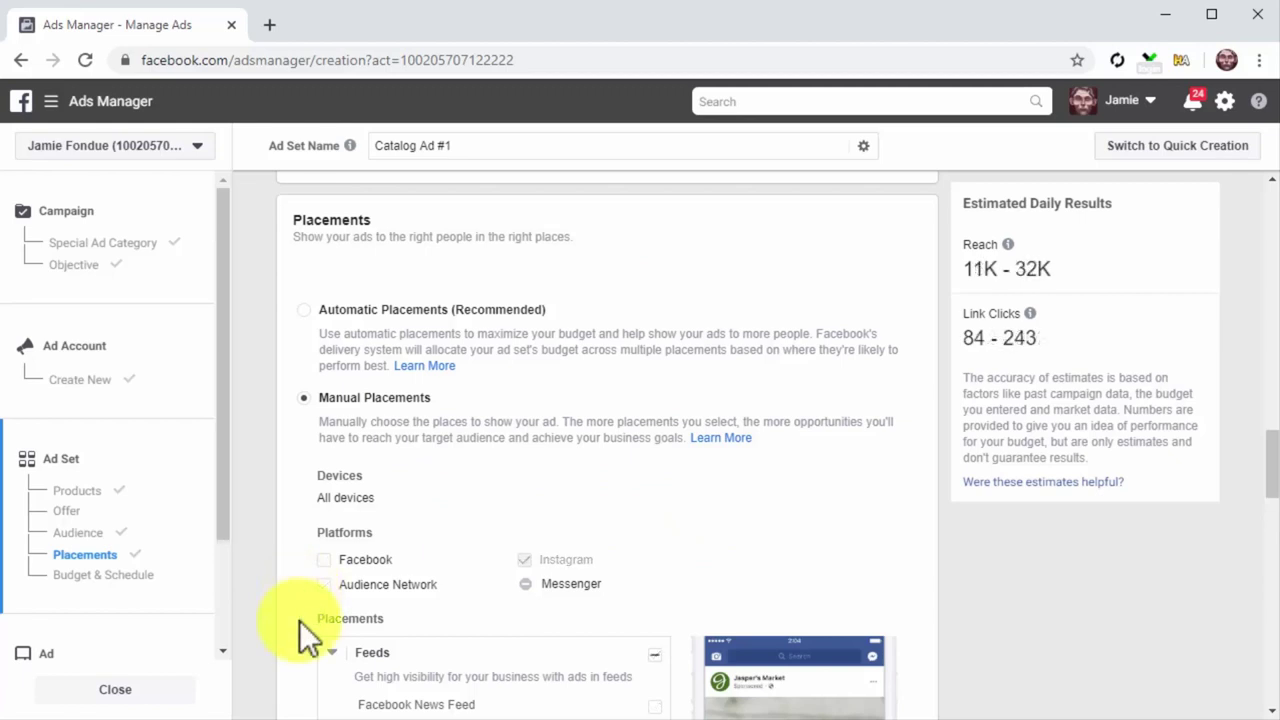
Step: Set a daily budget of $25.00 running continuously starting today, and continue to the ad setup
{"action": "scroll", "coordinate": [299, 620], "scroll_direction": "down", "scroll_amount": 7}
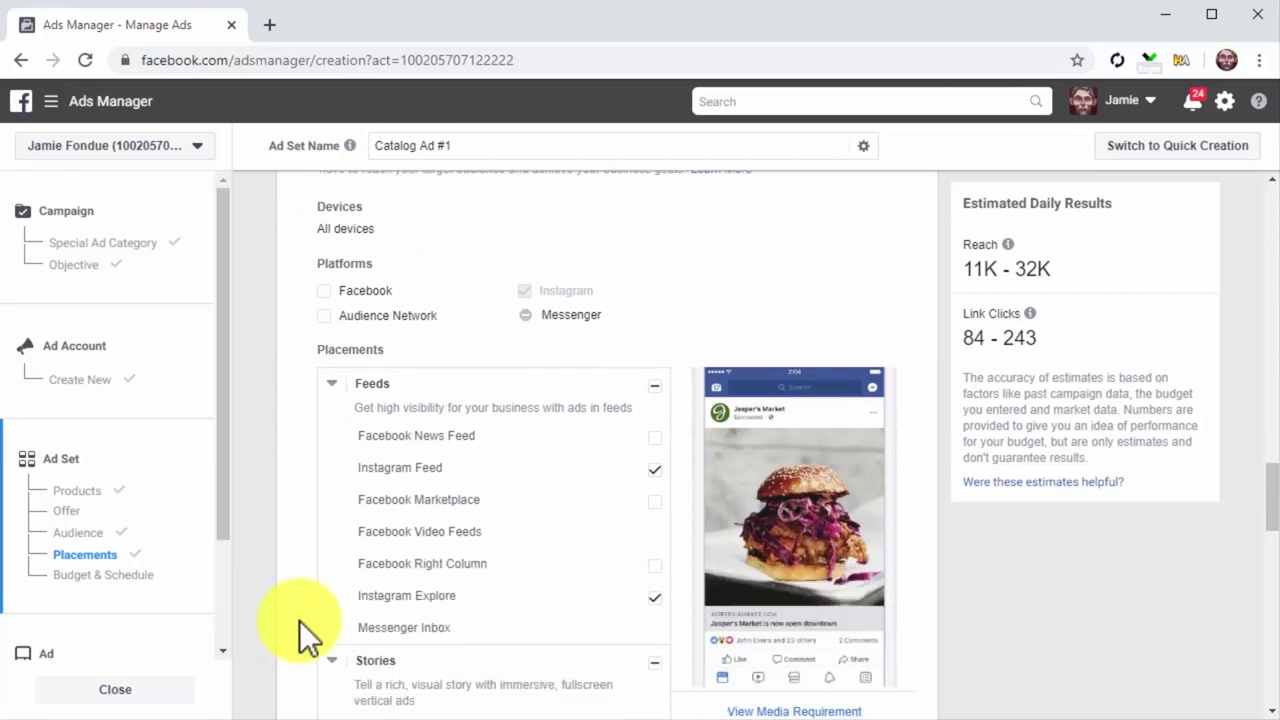
{"action": "scroll", "coordinate": [299, 620], "scroll_direction": "down", "scroll_amount": 8}
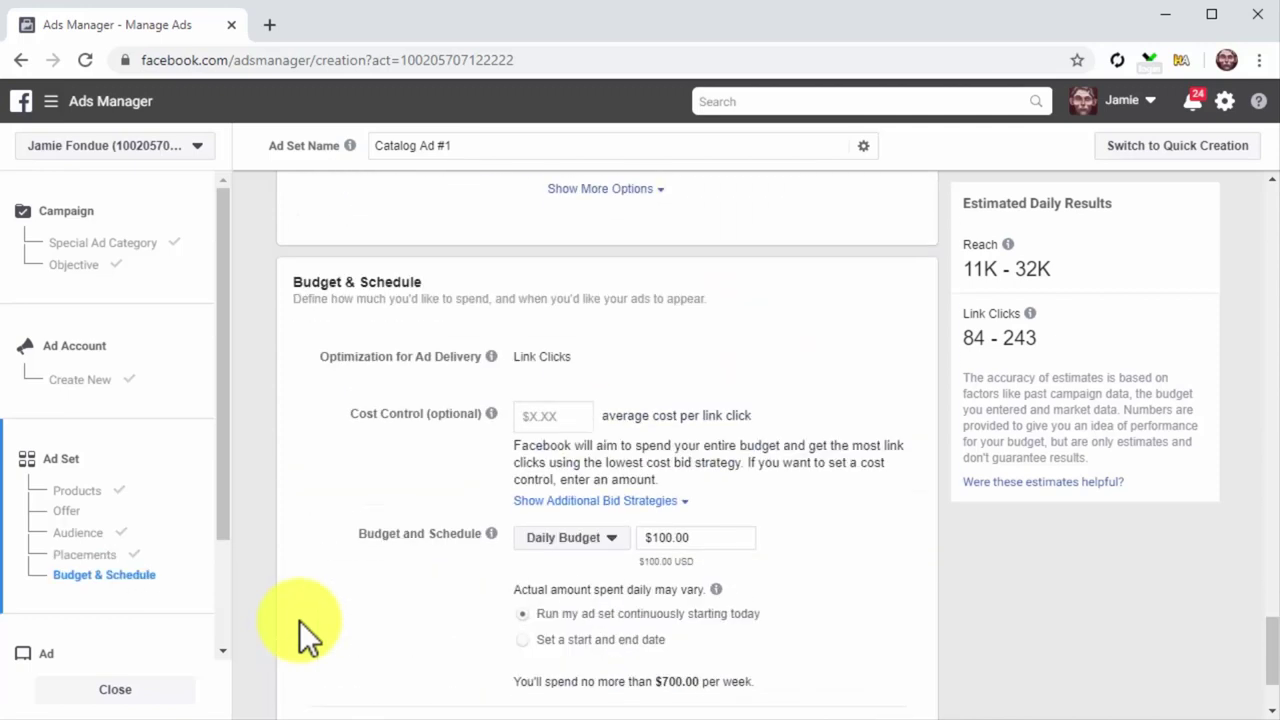
{"action": "scroll", "coordinate": [299, 620], "scroll_direction": "down", "scroll_amount": 1}
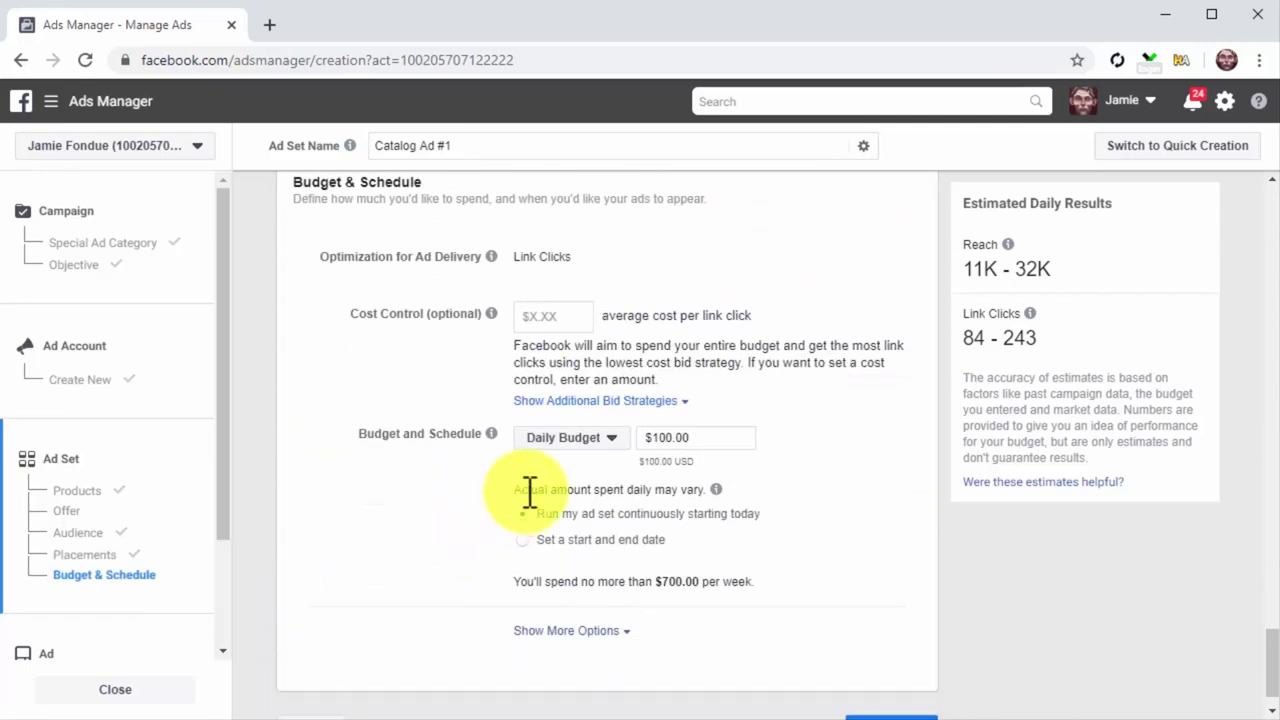
{"action": "left_click", "coordinate": [588, 439]}
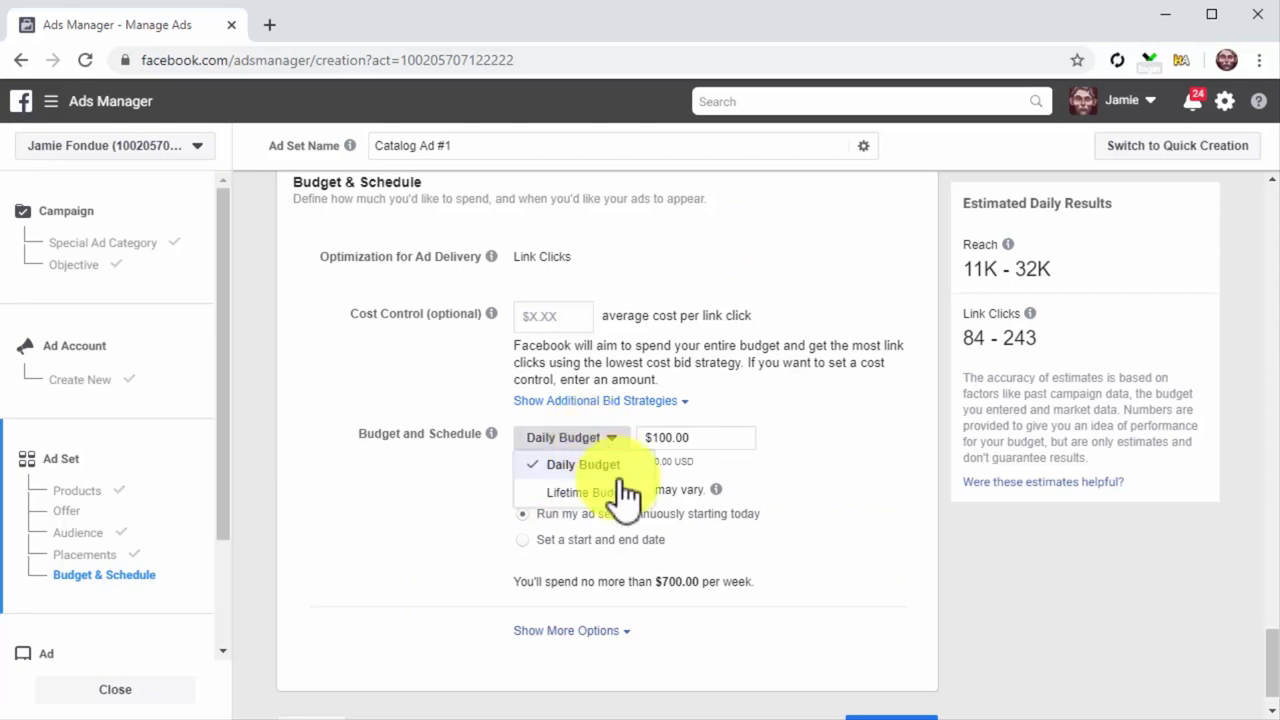
{"action": "left_click", "coordinate": [618, 468]}
{"action": "left_click", "coordinate": [671, 437]}
{"action": "type", "text": "25"}
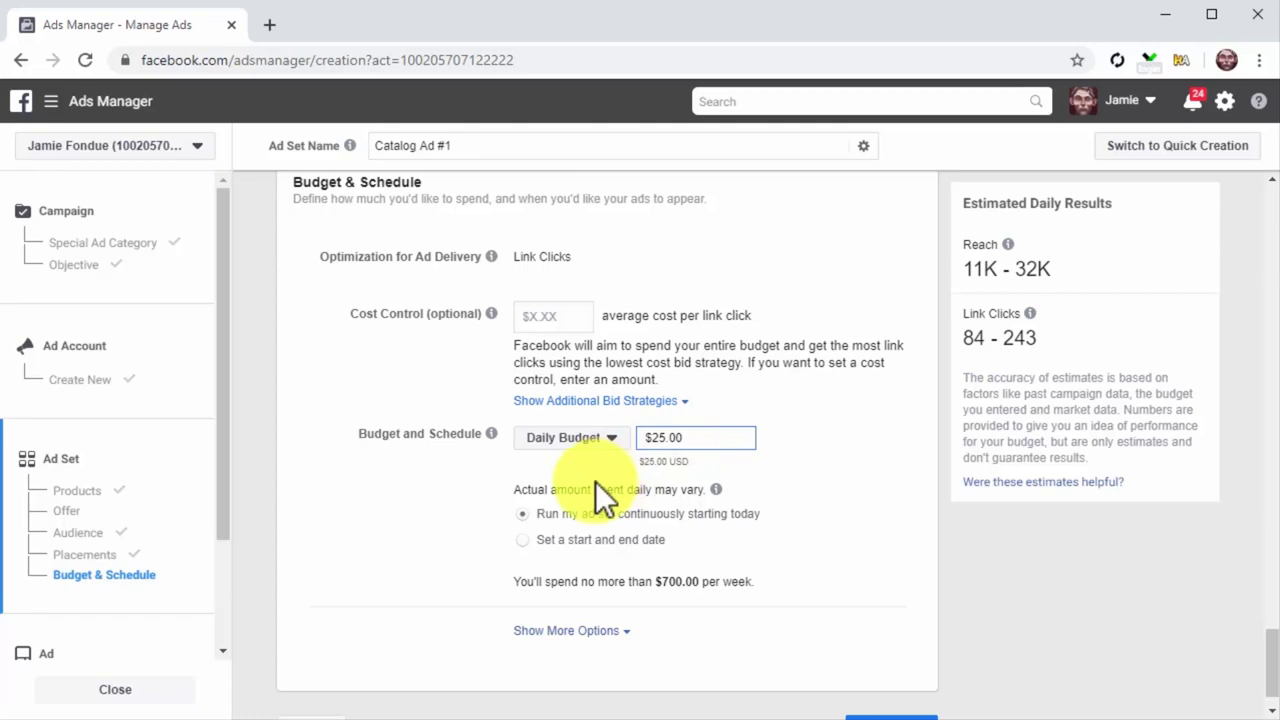
{"action": "left_click", "coordinate": [524, 512]}
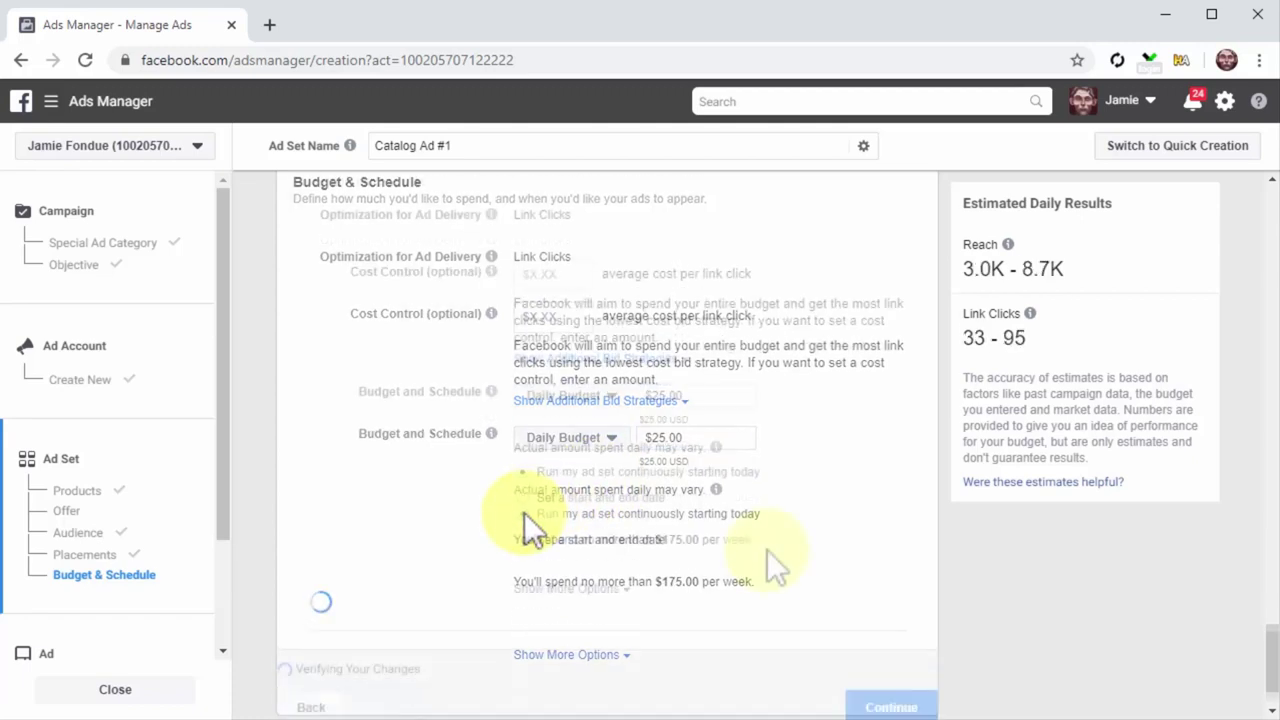
{"action": "scroll", "coordinate": [800, 580], "scroll_direction": "down", "scroll_amount": 1}
{"action": "left_click", "coordinate": [922, 688]}
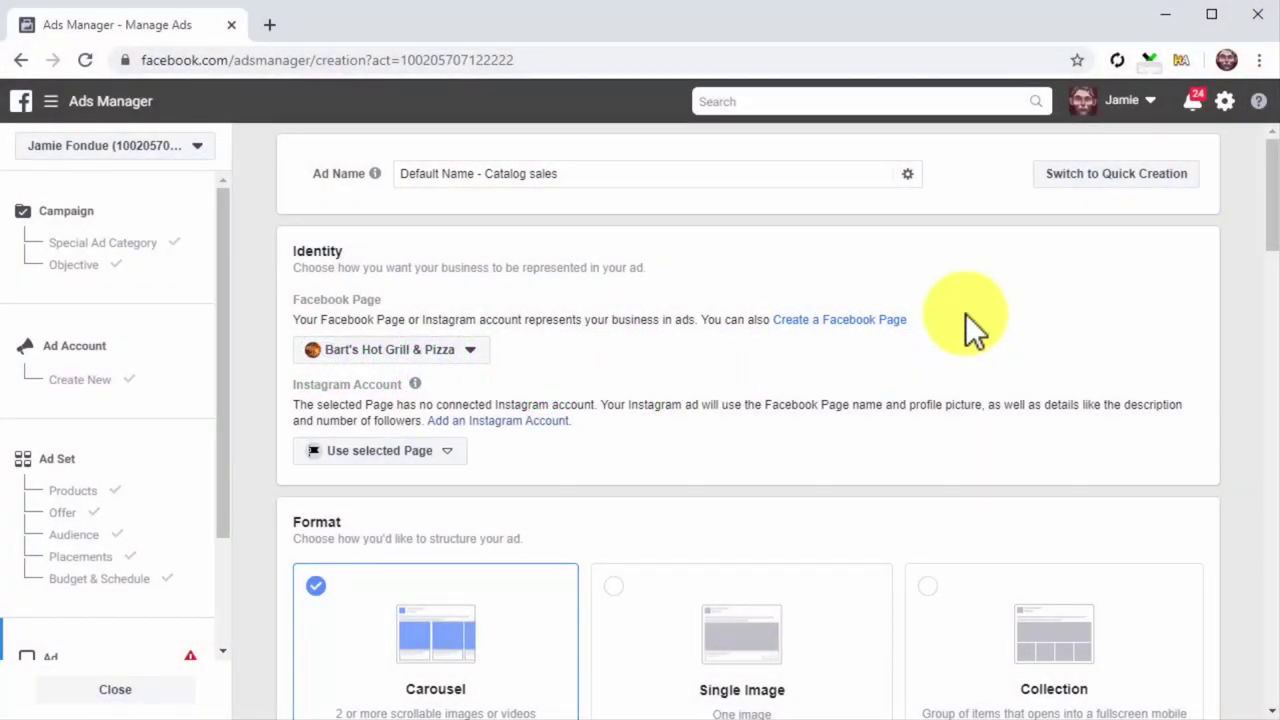
Step: Name the ad "Catalog Ad"
{"action": "left_click", "coordinate": [781, 170]}
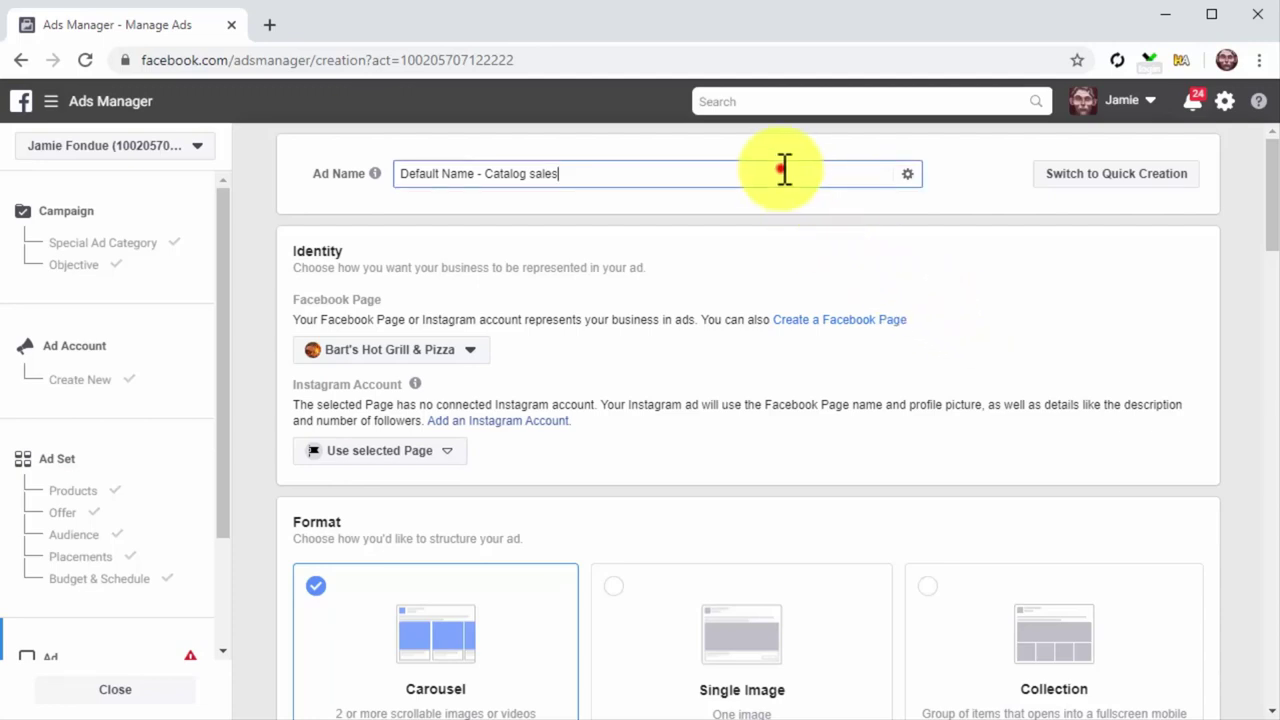
{"action": "key", "text": "BackSpace"}
{"action": "key", "text": "BackSpace"}
{"action": "key", "text": "BackSpace"}
{"action": "key", "text": "BackSpace"}
{"action": "key", "text": "BackSpace"}
{"action": "key", "text": "BackSpace"}
{"action": "key", "text": "BackSpace"}
{"action": "key", "text": "BackSpace"}
{"action": "key", "text": "BackSpace"}
{"action": "key", "text": "BackSpace"}
{"action": "key", "text": "BackSpace"}
{"action": "key", "text": "BackSpace"}
{"action": "key", "text": "BackSpace"}
{"action": "key", "text": "BackSpace"}
{"action": "key", "text": "BackSpace"}
{"action": "key", "text": "BackSpace"}
{"action": "key", "text": "BackSpace"}
{"action": "key", "text": "BackSpace"}
{"action": "key", "text": "BackSpace"}
{"action": "key", "text": "BackSpace"}
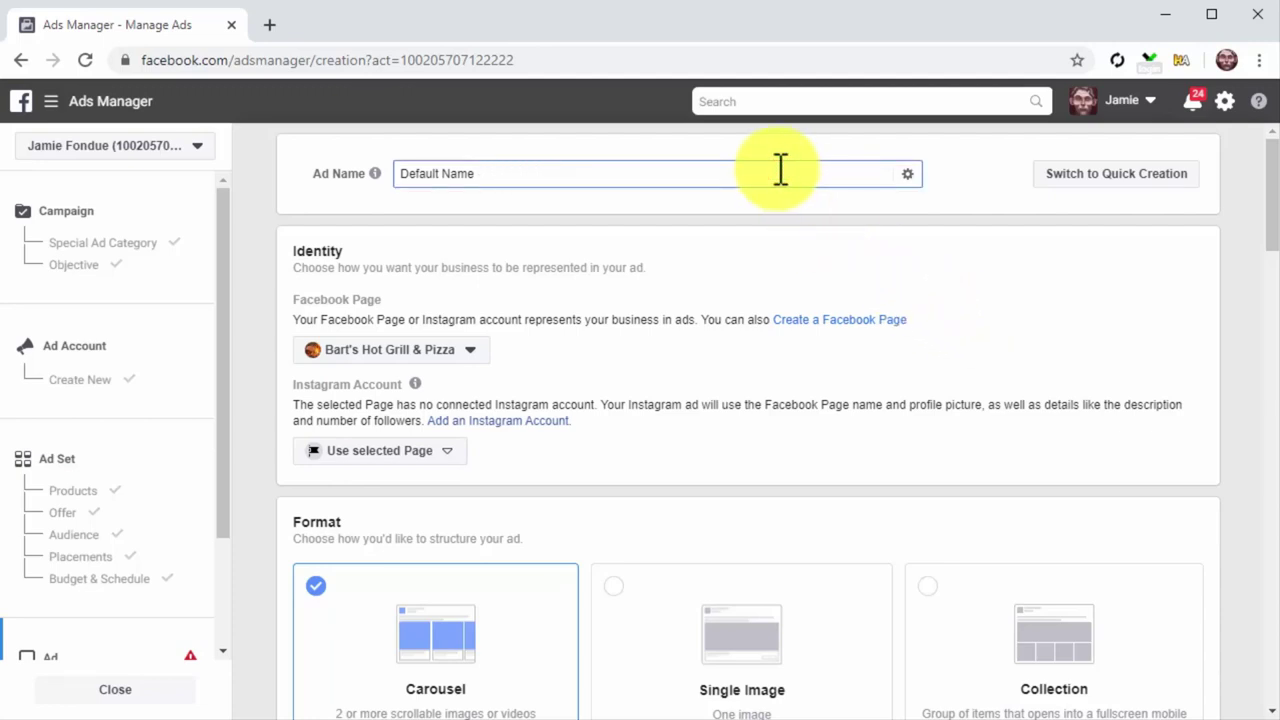
{"action": "type", "text": "Catalog Ad"}
Step: Represent the ad with the Diabetes Care Made Easy Facebook Page and choose the Carousel format
{"action": "left_click", "coordinate": [486, 355]}
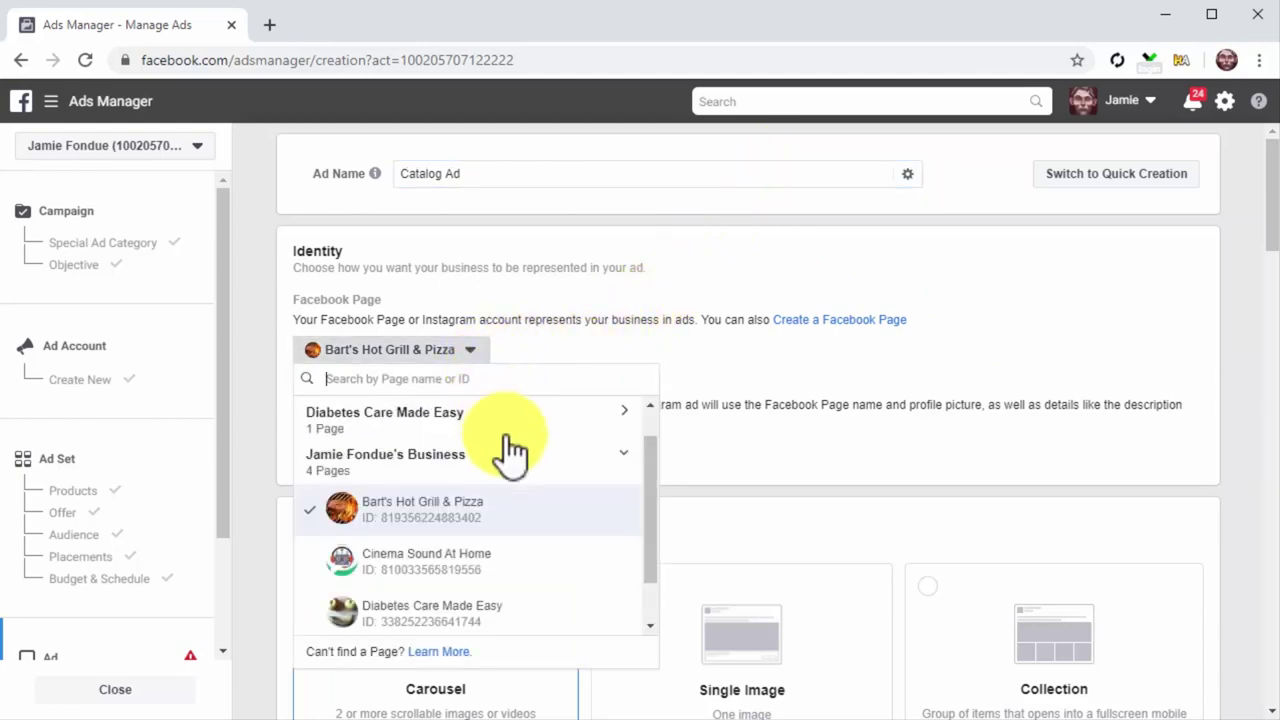
{"action": "left_click", "coordinate": [537, 615]}
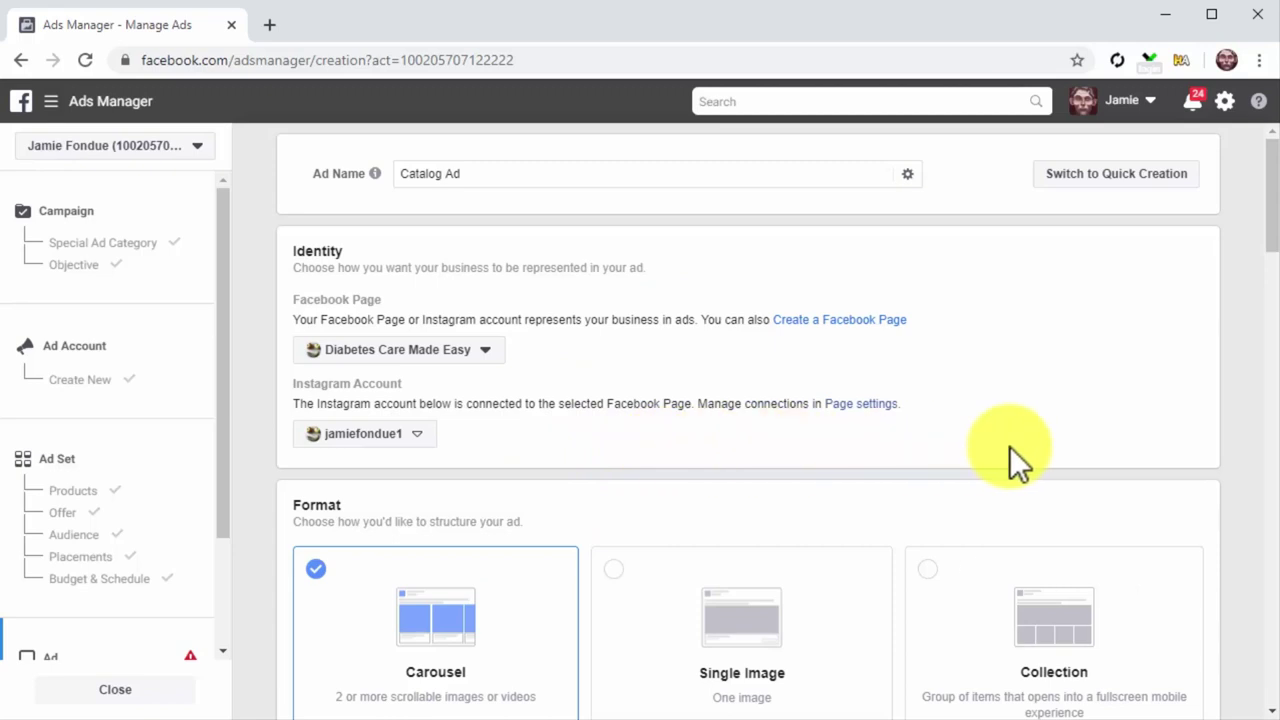
{"action": "scroll", "coordinate": [1224, 470], "scroll_direction": "down", "scroll_amount": 1}
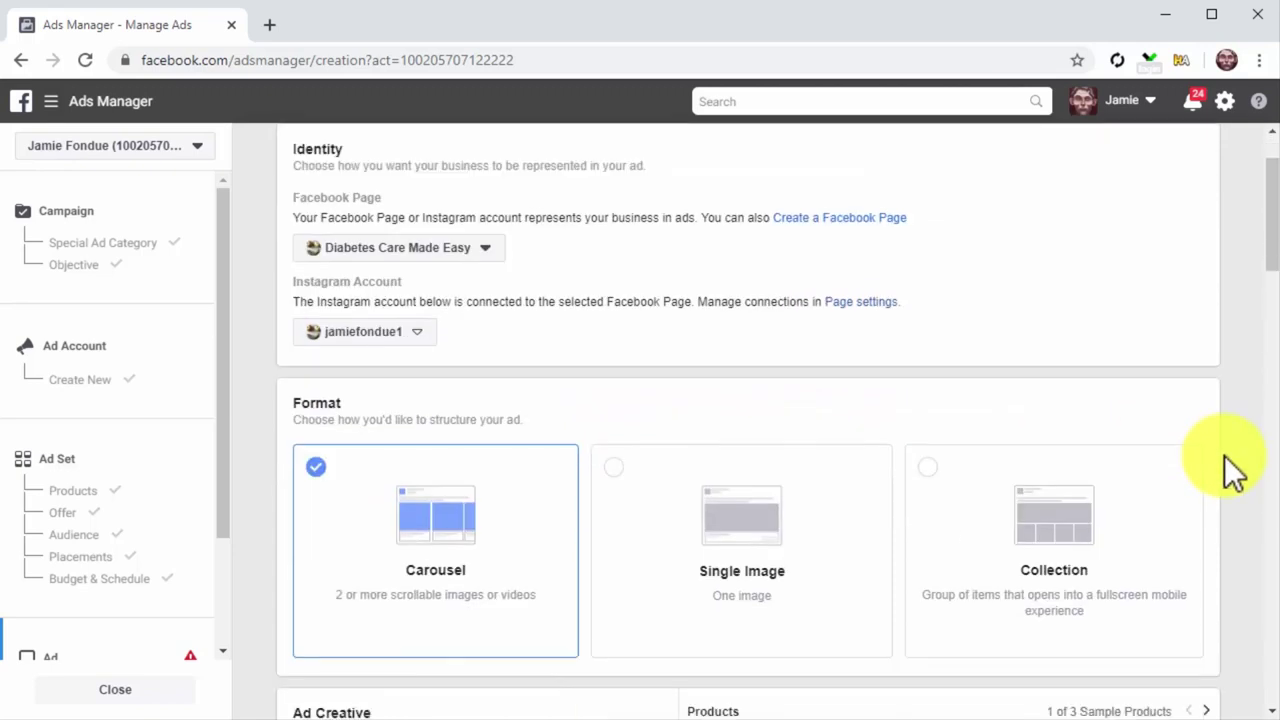
{"action": "scroll", "coordinate": [1232, 470], "scroll_direction": "down", "scroll_amount": 1}
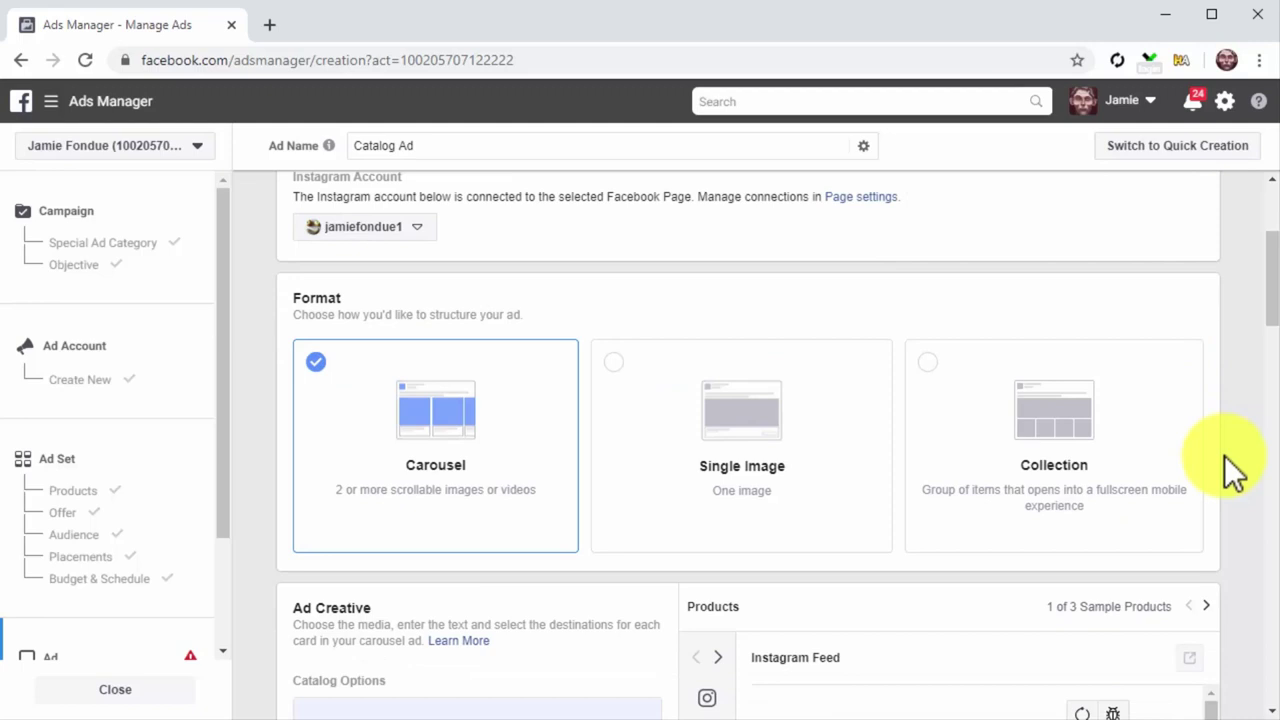
{"action": "left_click", "coordinate": [500, 462]}
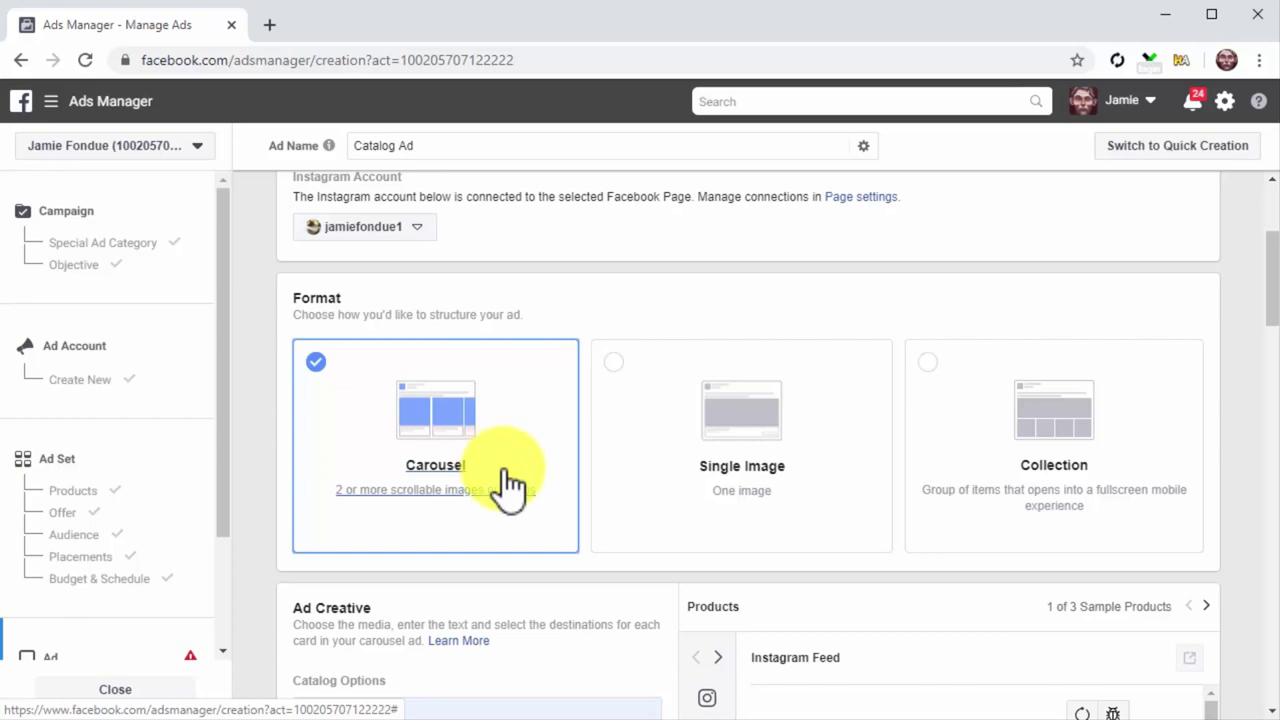
Step: Promote Multiple Products in the carousel and choose Slideshow as the creative option for the catalog cards
{"action": "scroll", "coordinate": [658, 588], "scroll_direction": "down", "scroll_amount": 1}
{"action": "scroll", "coordinate": [658, 588], "scroll_direction": "down", "scroll_amount": 3}
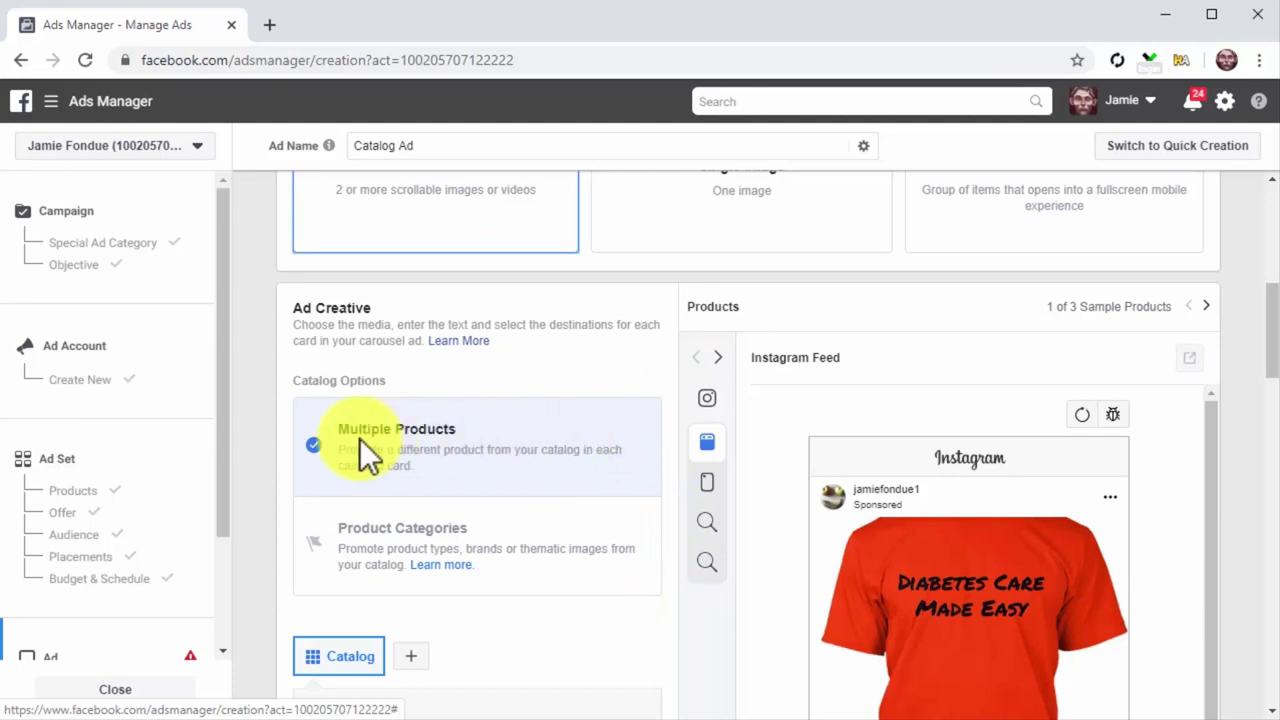
{"action": "left_click", "coordinate": [306, 447]}
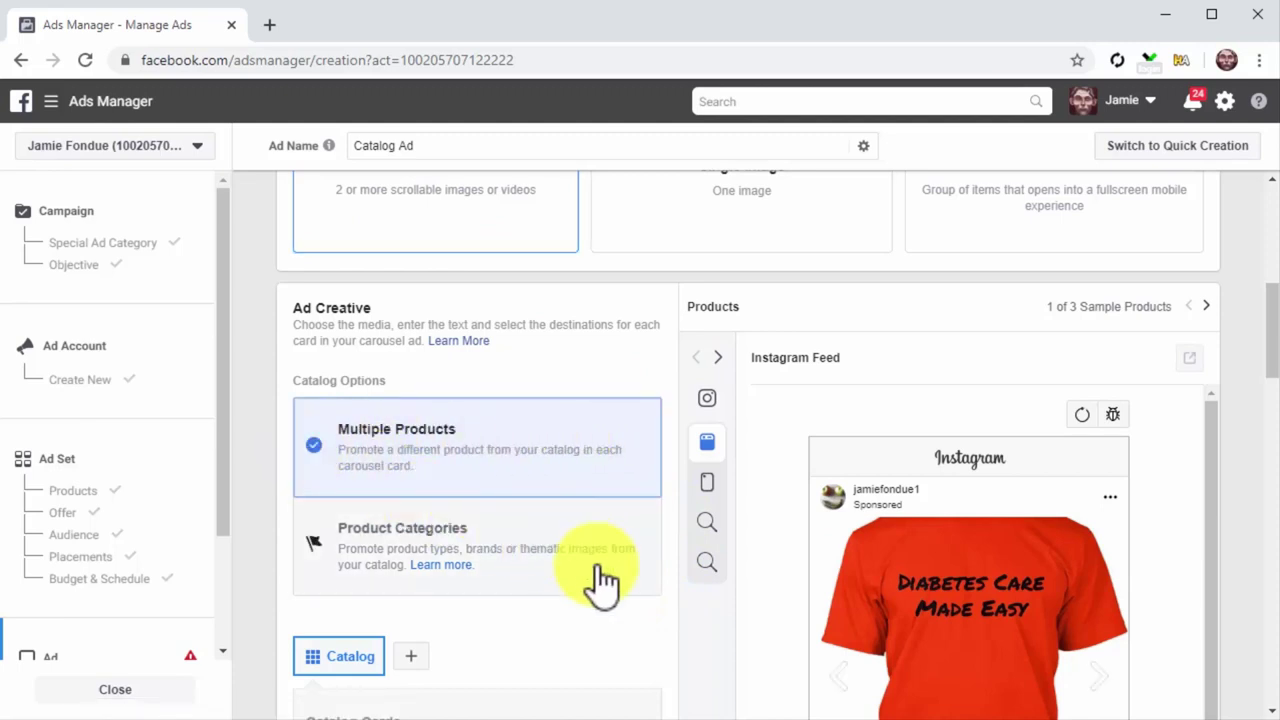
{"action": "scroll", "coordinate": [668, 590], "scroll_direction": "down", "scroll_amount": 3}
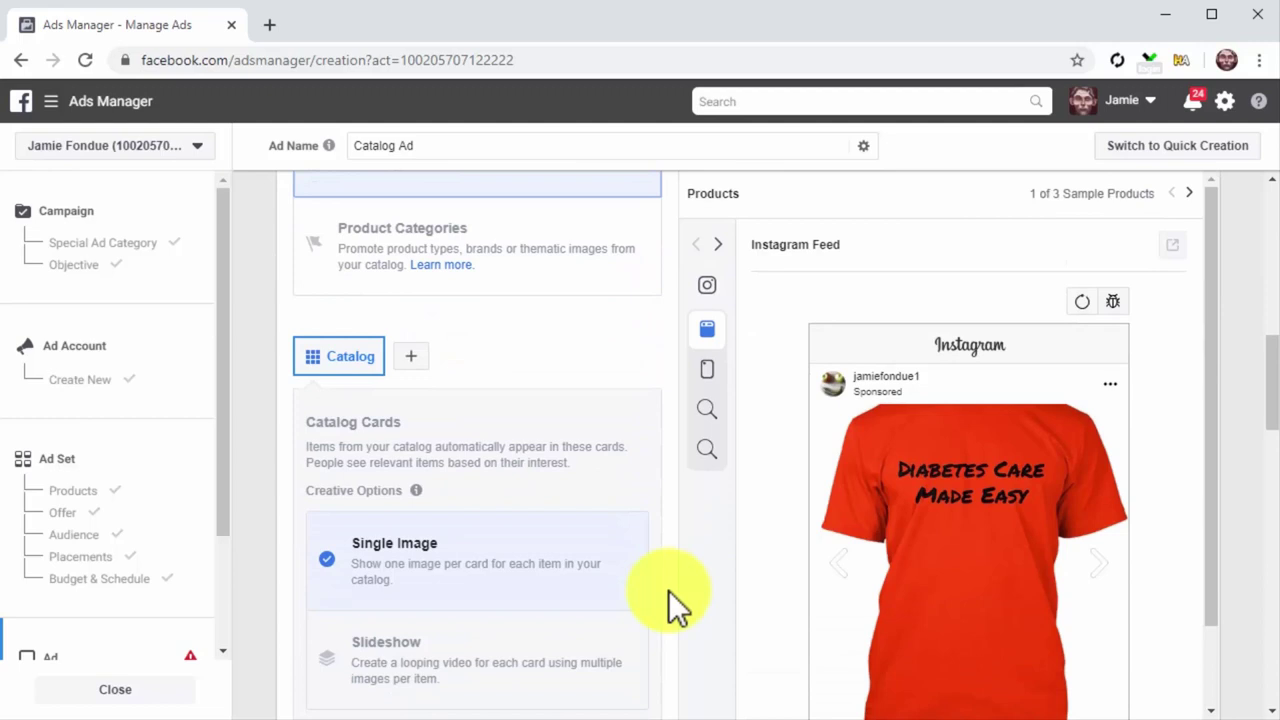
{"action": "scroll", "coordinate": [668, 590], "scroll_direction": "down", "scroll_amount": 1}
{"action": "left_click", "coordinate": [615, 565]}
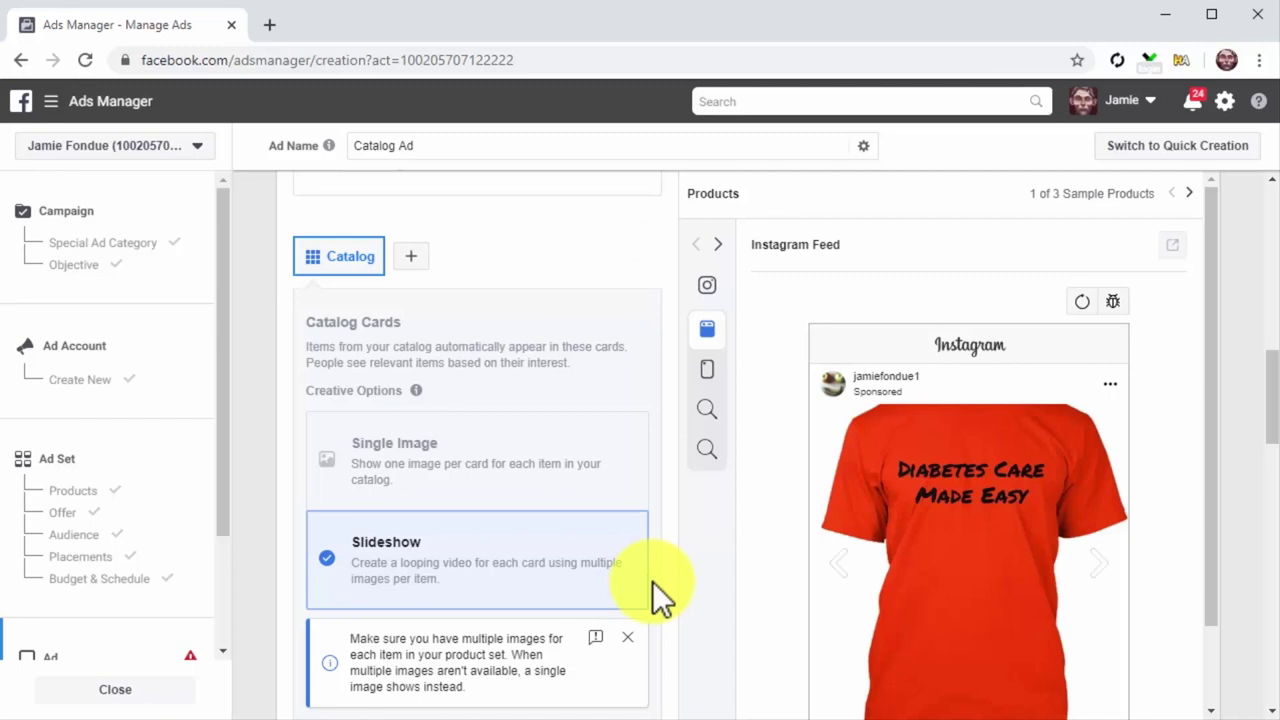
Step: Enter the ad's primary text "Health-conscious clothing is finally here! Click below to shop"
{"action": "scroll", "coordinate": [652, 581], "scroll_direction": "down", "scroll_amount": 3}
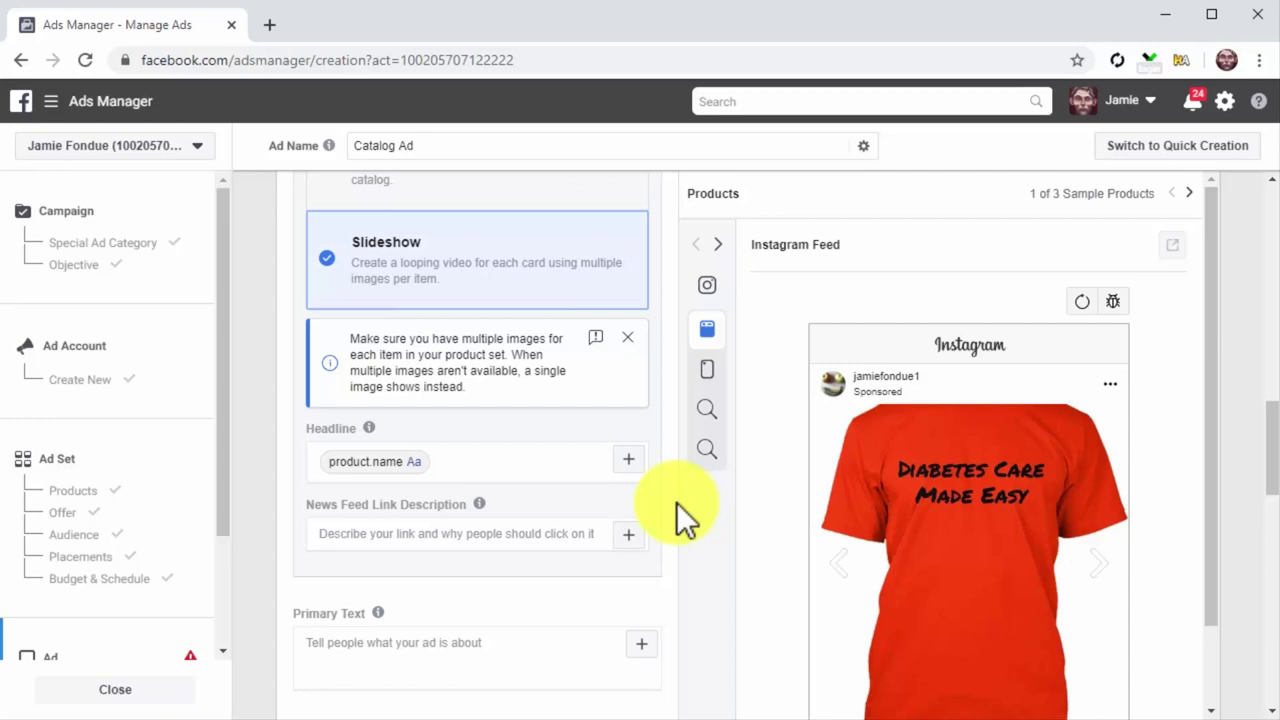
{"action": "scroll", "coordinate": [676, 502], "scroll_direction": "down", "scroll_amount": 3}
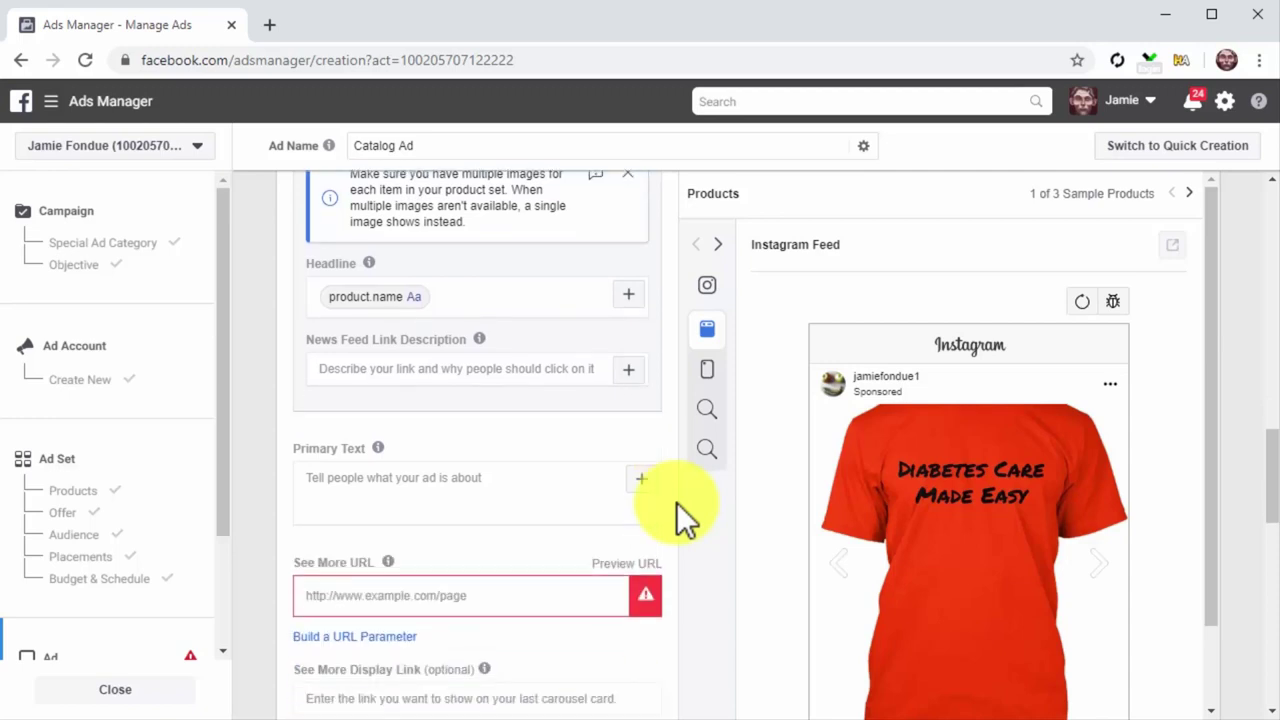
{"action": "left_click", "coordinate": [600, 352]}
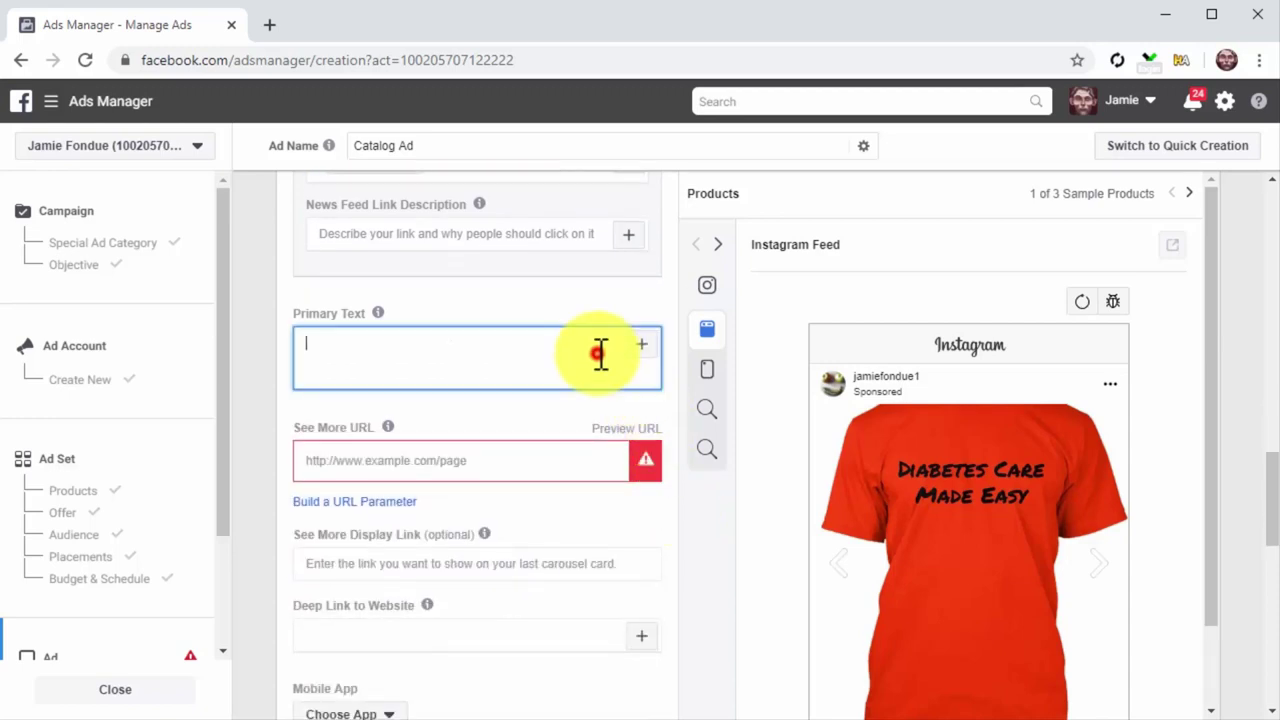
{"action": "type", "text": "Health-conscious clothing is finally here! Click below to shop"}
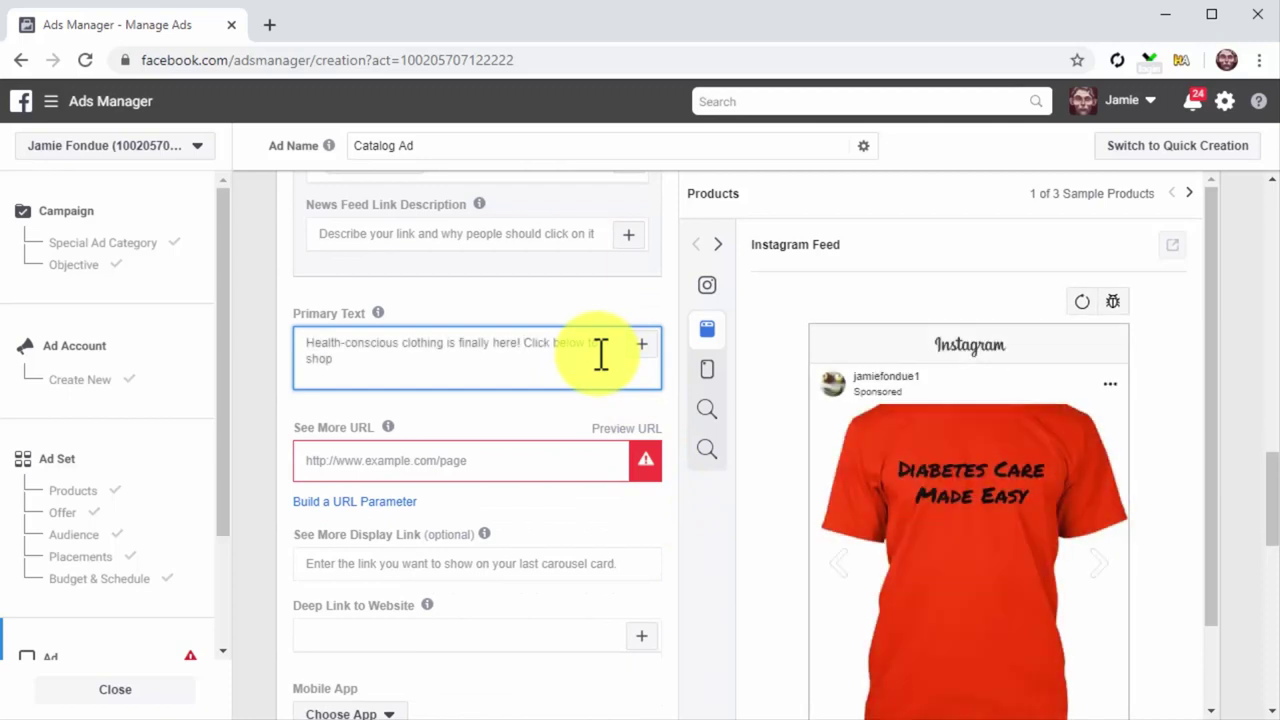
Step: Set the See More URL to diabetescaremadeeasy.com/store
{"action": "left_click", "coordinate": [555, 470]}
{"action": "type", "text": "diabetescare"}
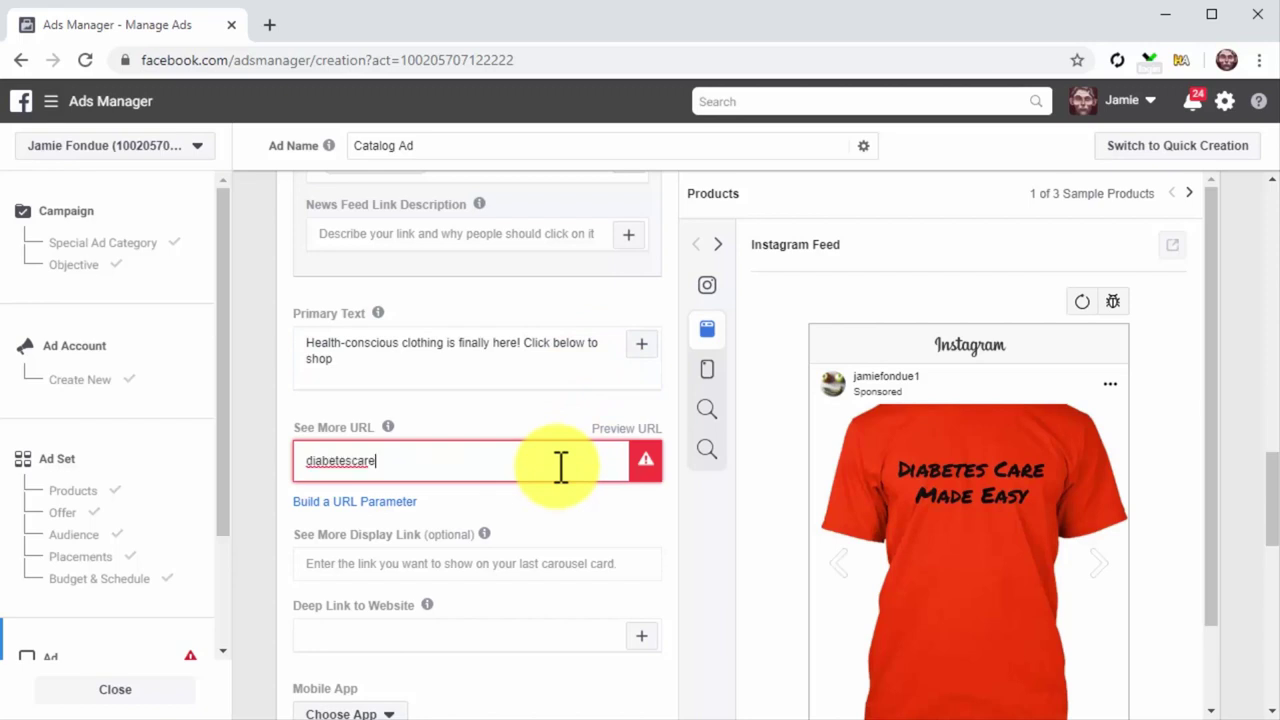
{"action": "type", "text": "madeeasy.com/store"}
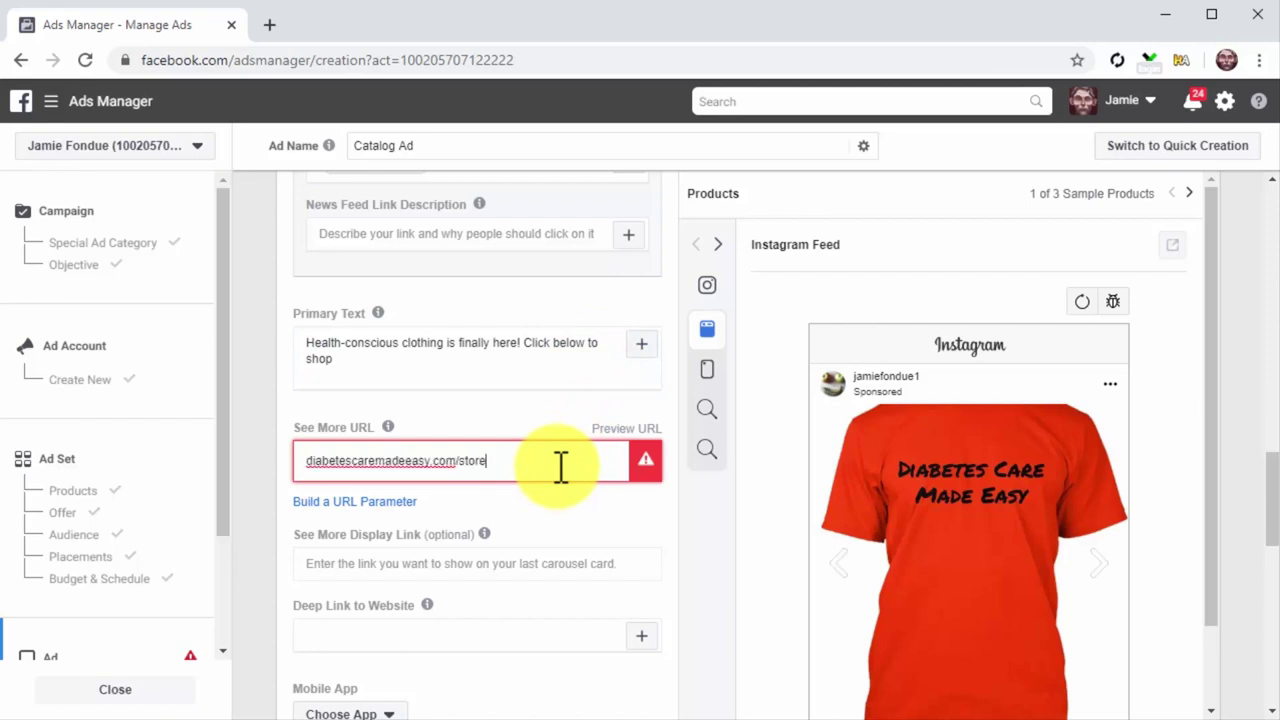
Step: Set the deep link destination to open the deep link in a mobile web browser
{"action": "scroll", "coordinate": [682, 593], "scroll_direction": "down", "scroll_amount": 2}
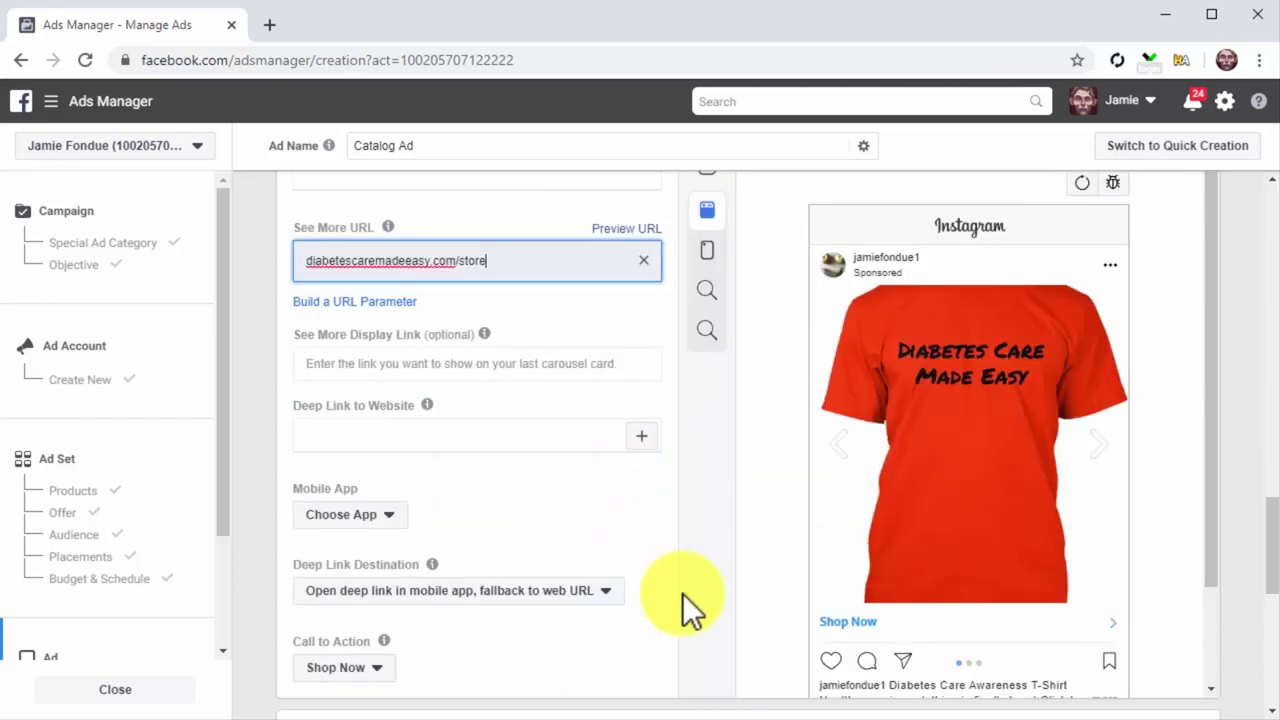
{"action": "left_click", "coordinate": [586, 598]}
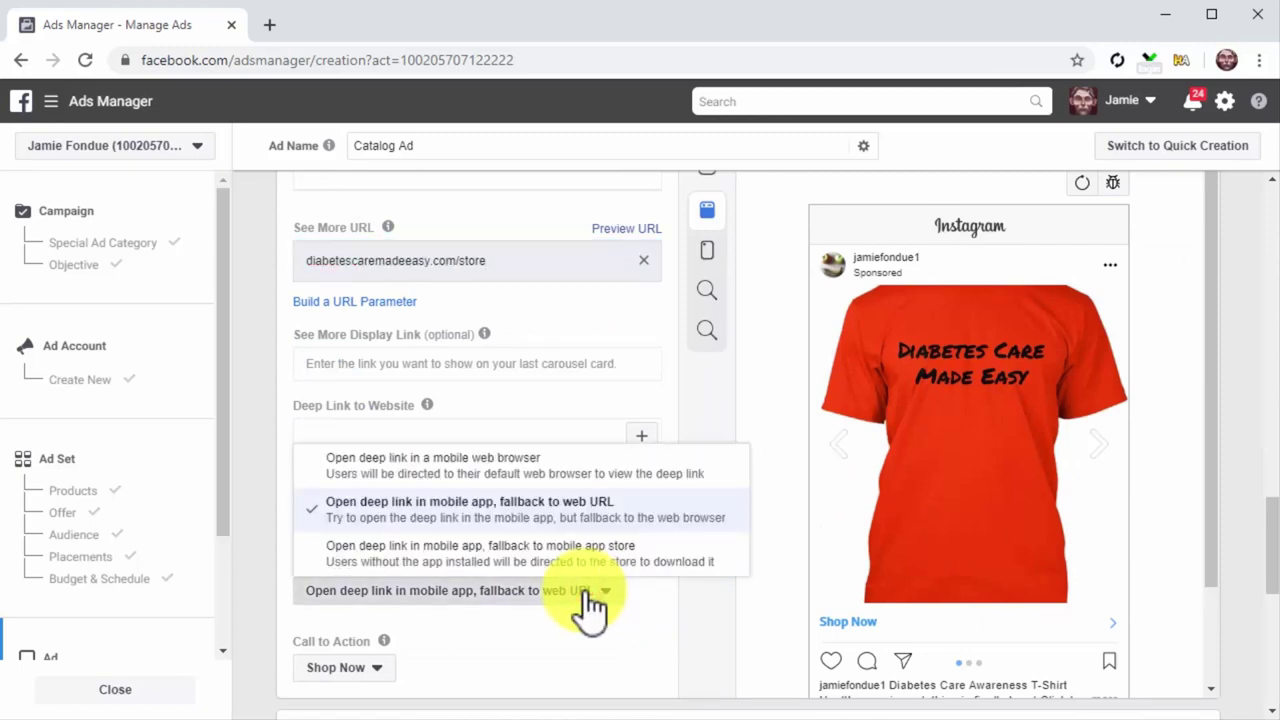
{"action": "left_click", "coordinate": [626, 468]}
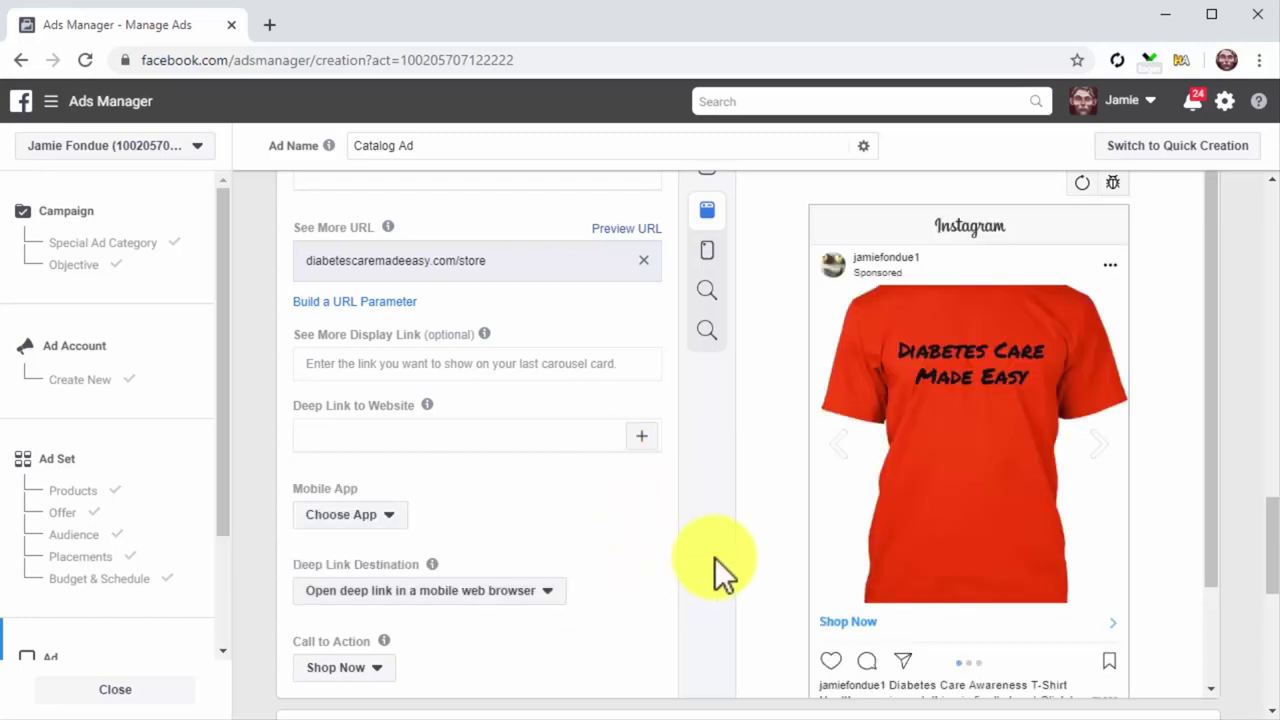
Step: Expand the caption in the Instagram Feed preview, browse its carousel cards, and check the remaining ad settings through Tracking
{"action": "scroll", "coordinate": [757, 555], "scroll_direction": "down", "scroll_amount": 1}
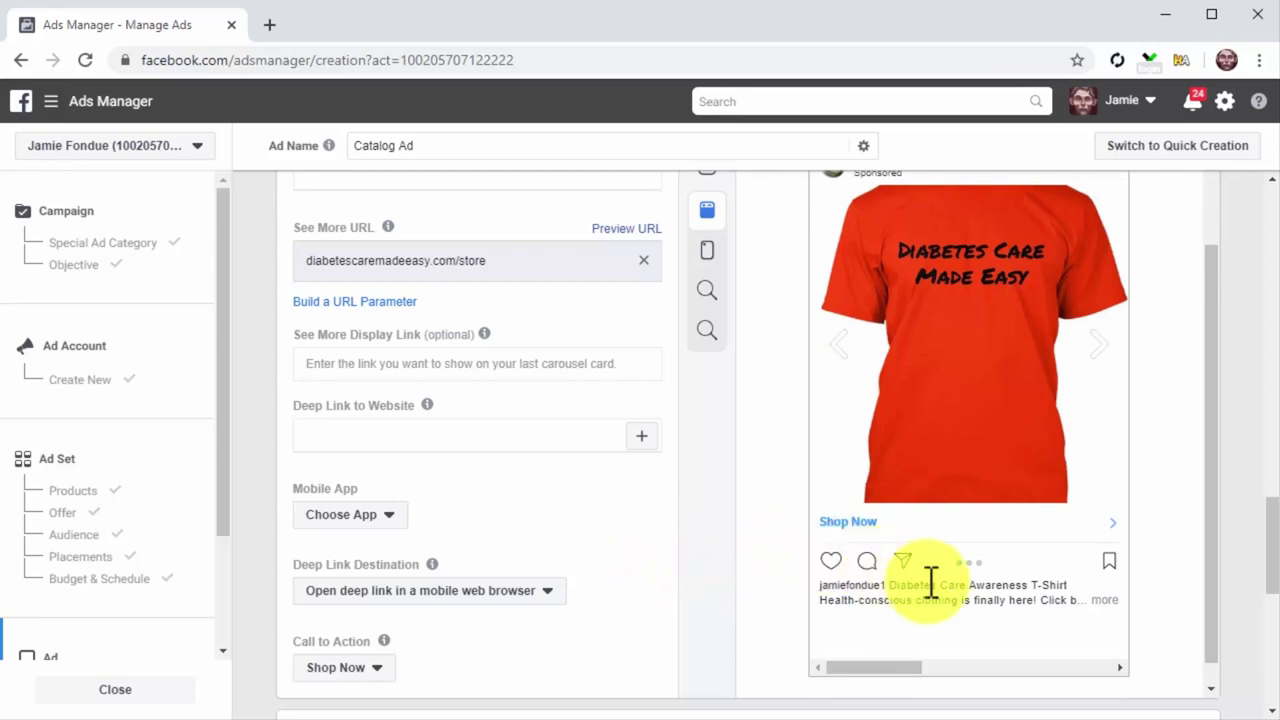
{"action": "left_click", "coordinate": [1103, 600]}
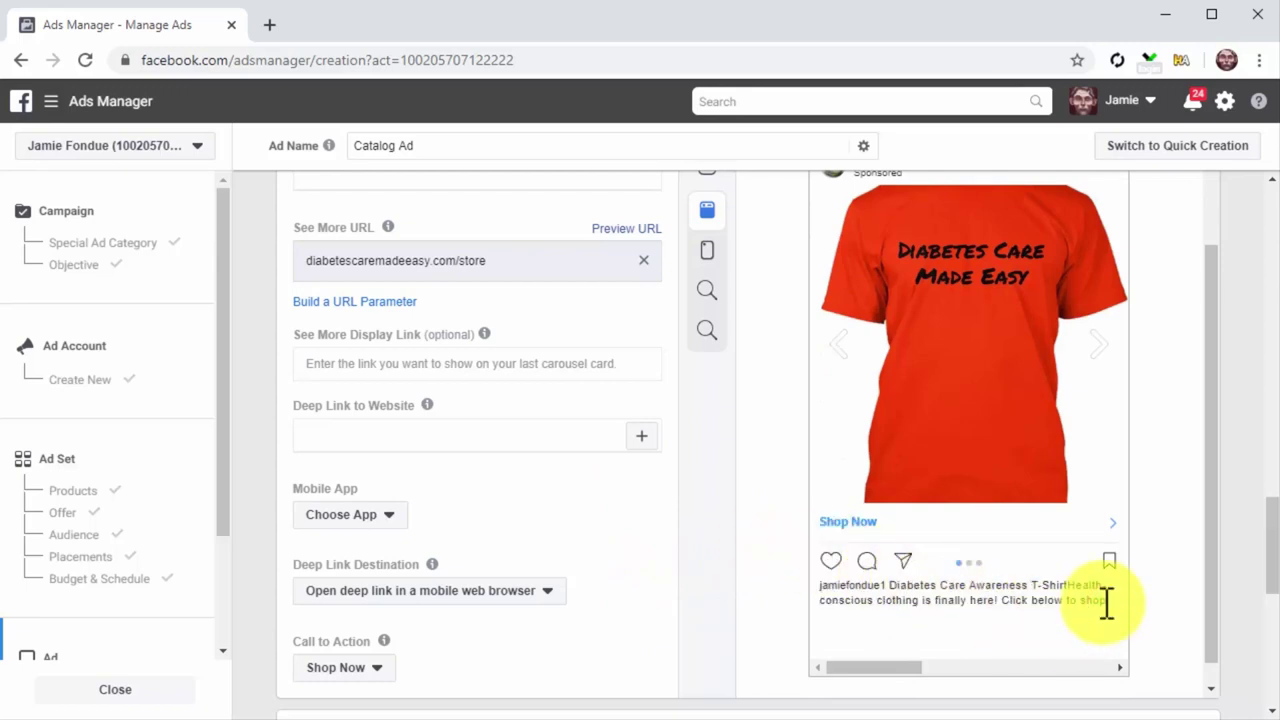
{"action": "left_click", "coordinate": [1096, 344]}
{"action": "left_click", "coordinate": [1095, 344]}
{"action": "scroll", "coordinate": [1137, 508], "scroll_direction": "up", "scroll_amount": 1}
{"action": "scroll", "coordinate": [1244, 640], "scroll_direction": "down", "scroll_amount": 4}
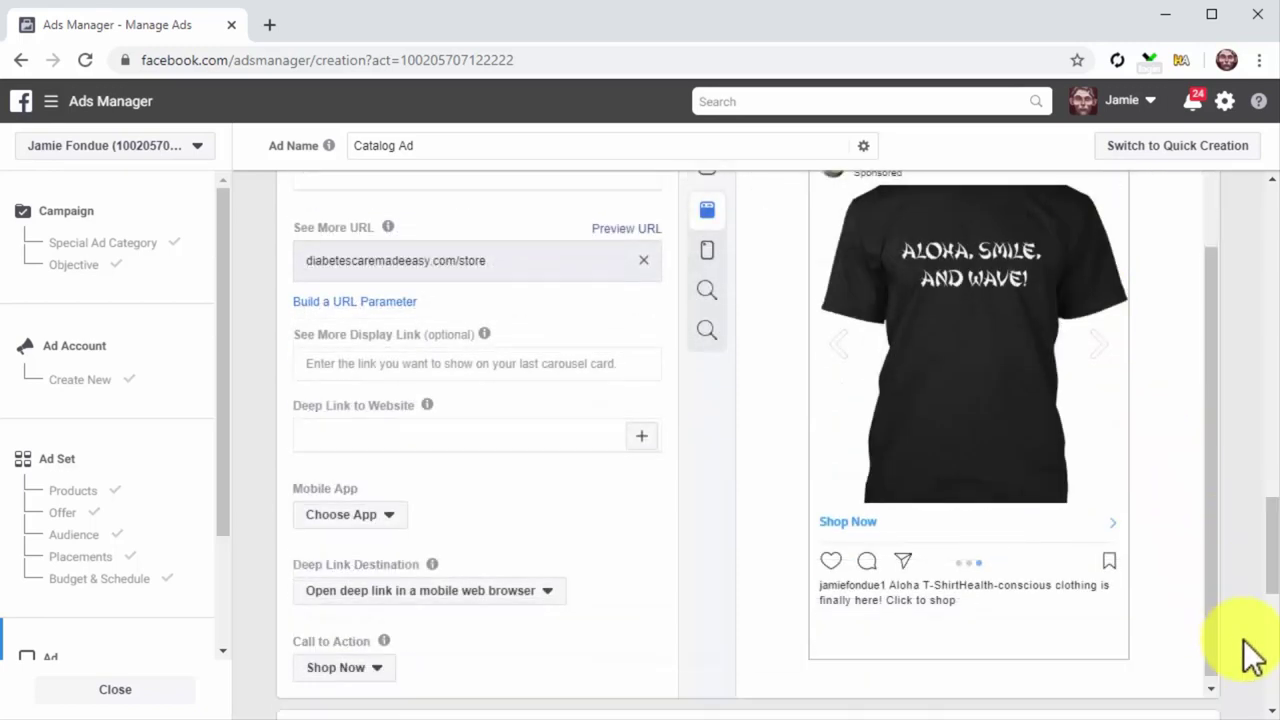
{"action": "scroll", "coordinate": [1252, 655], "scroll_direction": "down", "scroll_amount": 3}
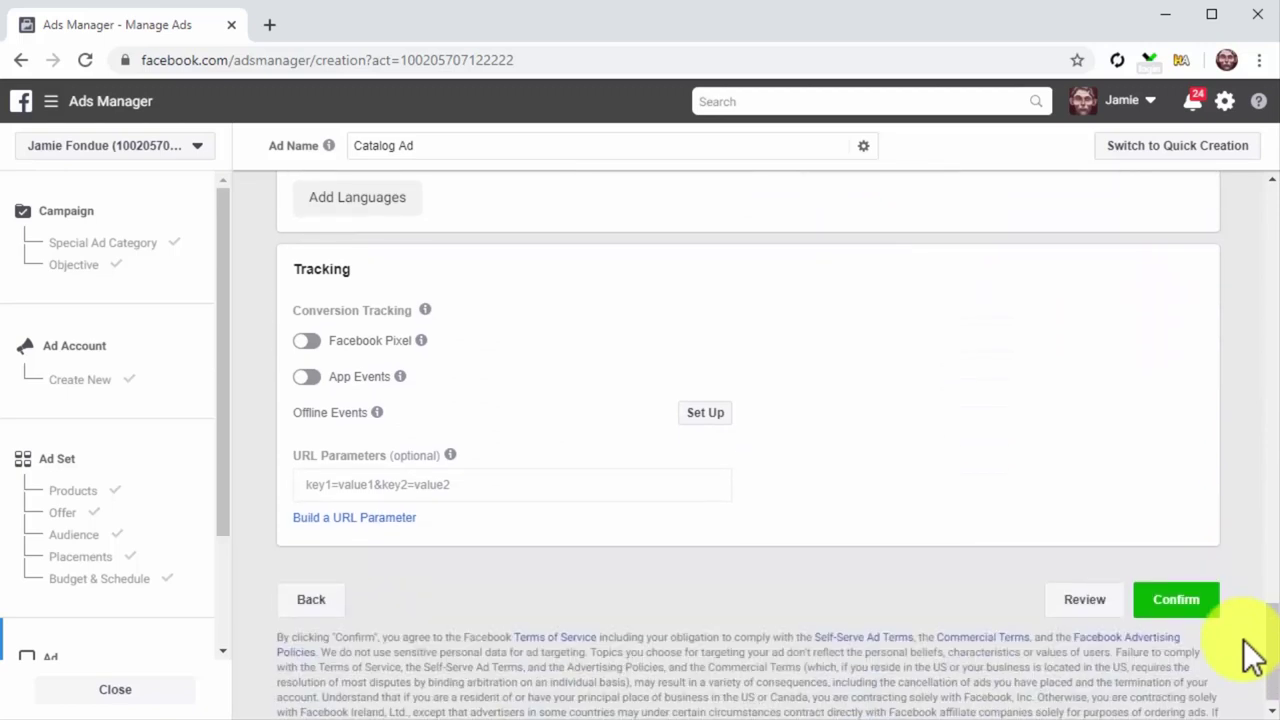